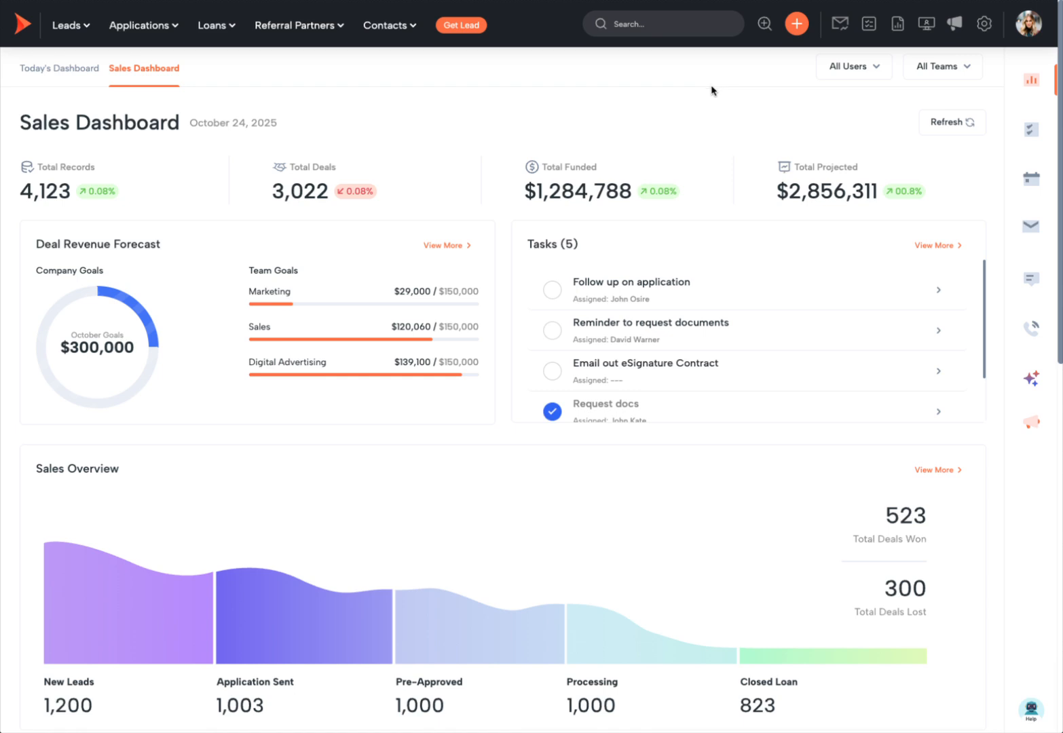
# Step: Open the Add Record menu from the Sales Dashboard and start a new lead record
pyautogui.click(798, 26)
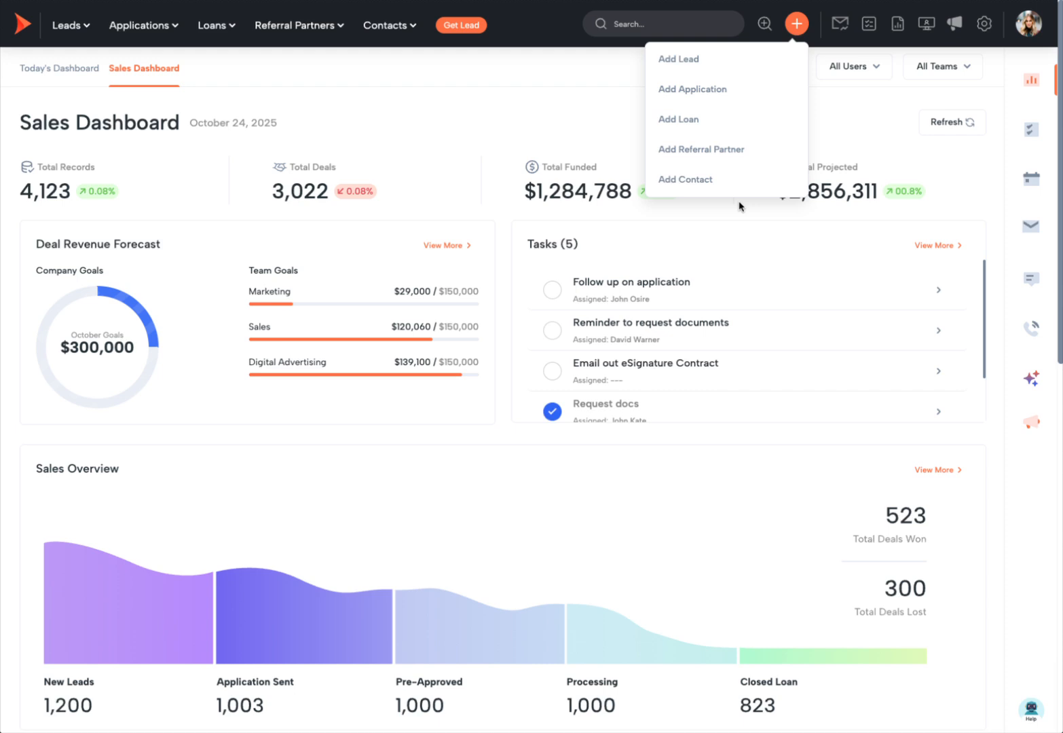
pyautogui.click(679, 59)
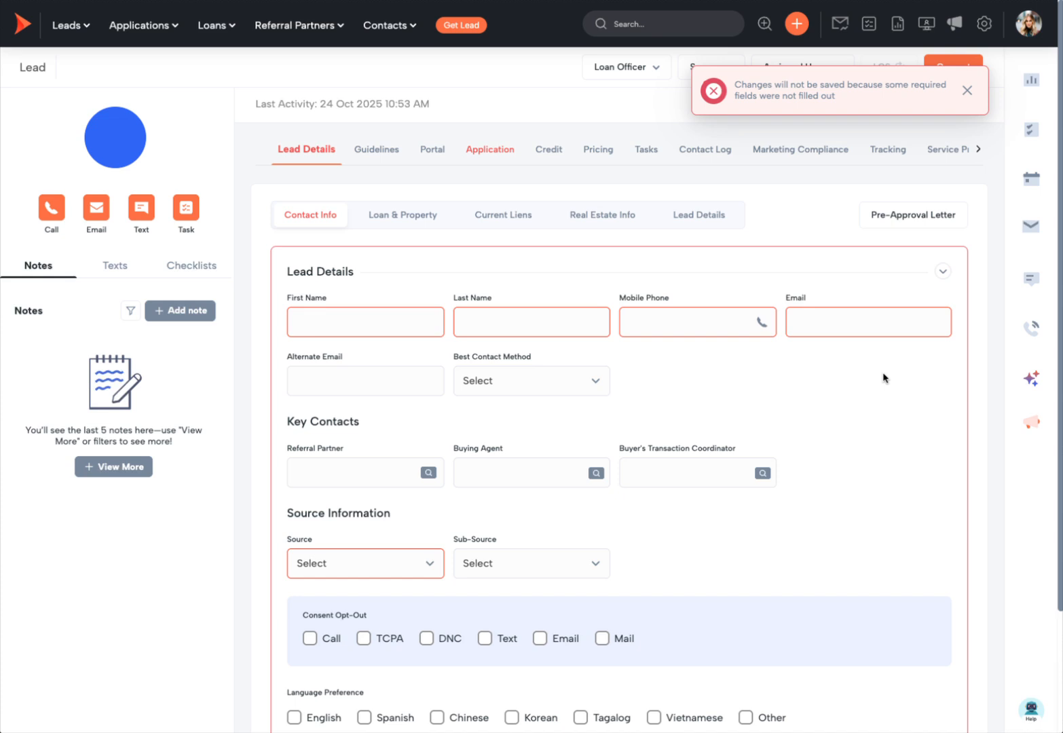
# Step: Dismiss the unsaved-changes warning and look over the new lead's status options
pyautogui.click(723, 98)
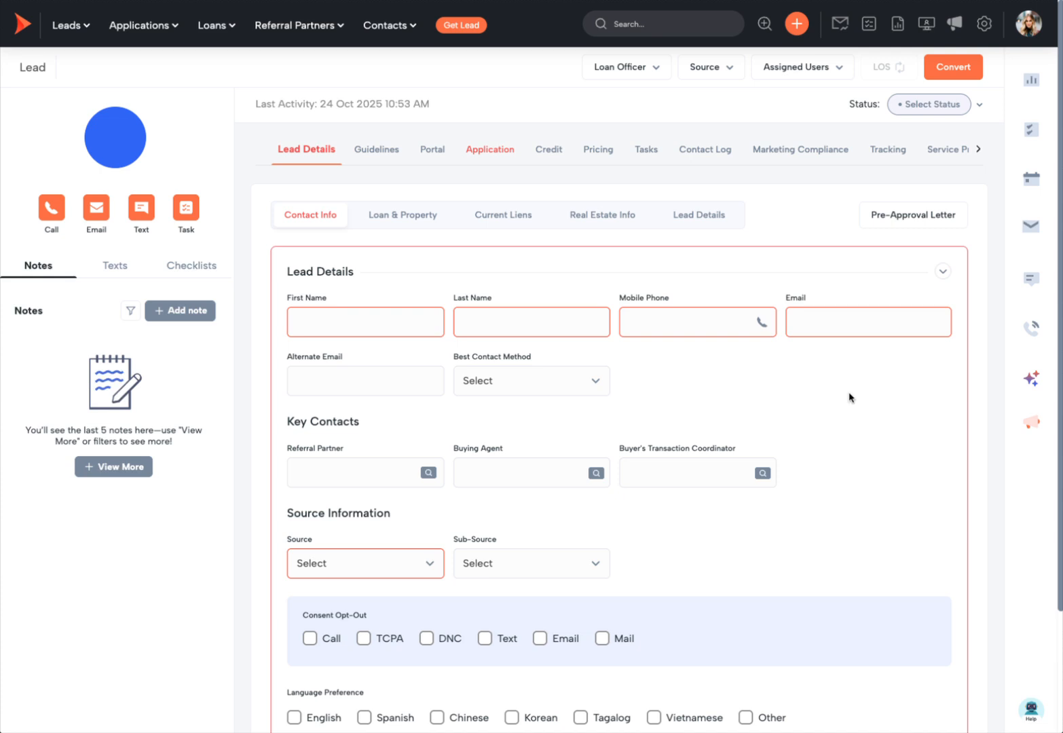
pyautogui.click(940, 105)
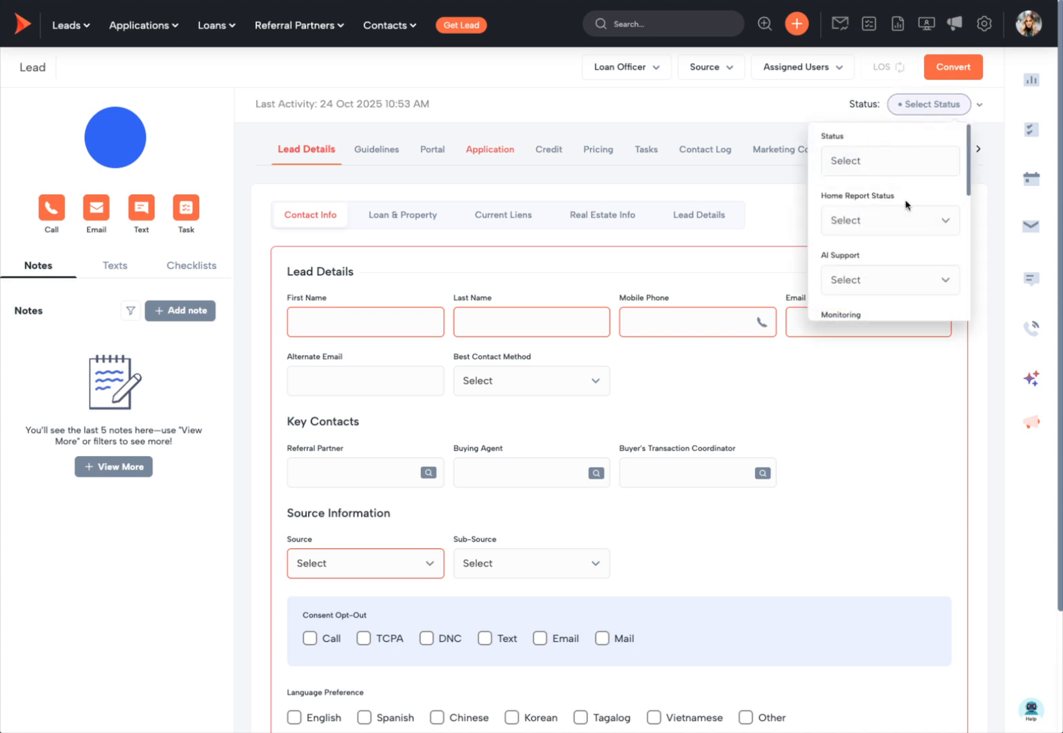
pyautogui.click(866, 561)
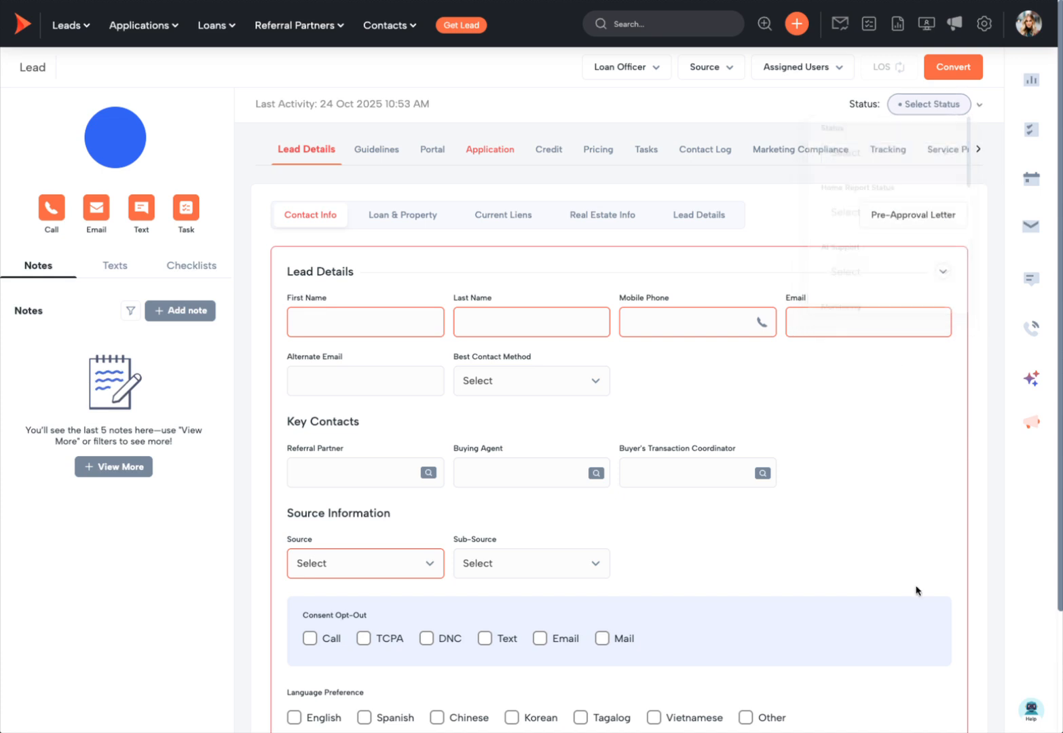
# Step: Enter the lead's first and last name, mobile phone and email, with Bank Rate as source
pyautogui.click(351, 325)
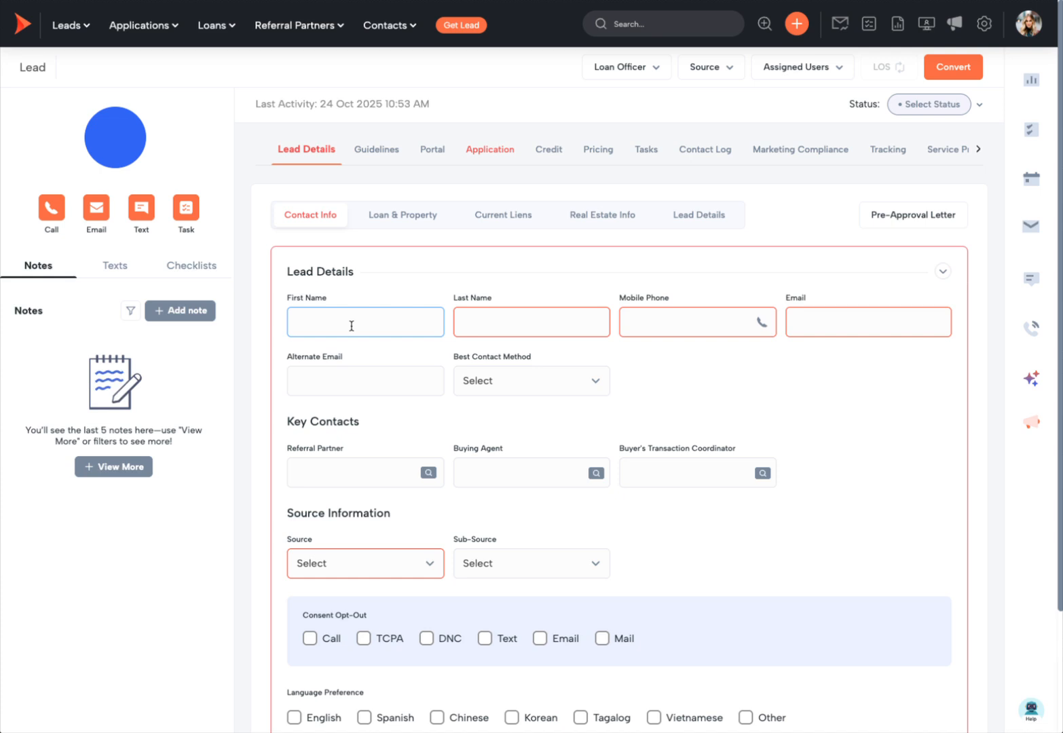
pyautogui.write('Dani')
pyautogui.press('Tab')
pyautogui.write('Sample')
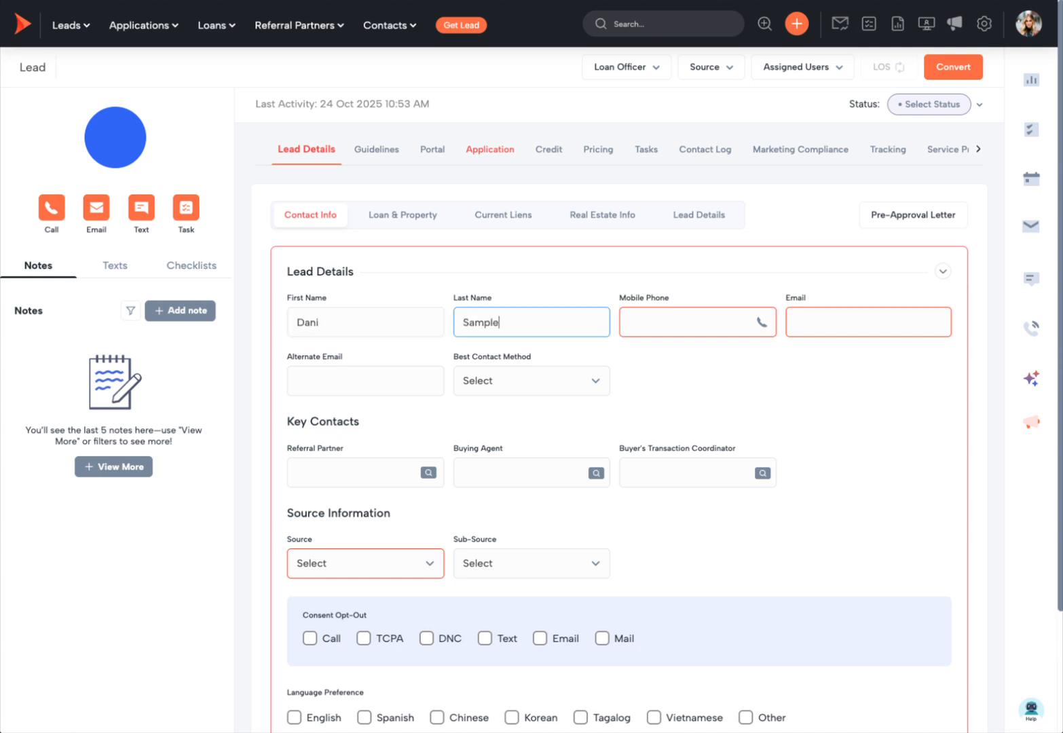
pyautogui.click(665, 327)
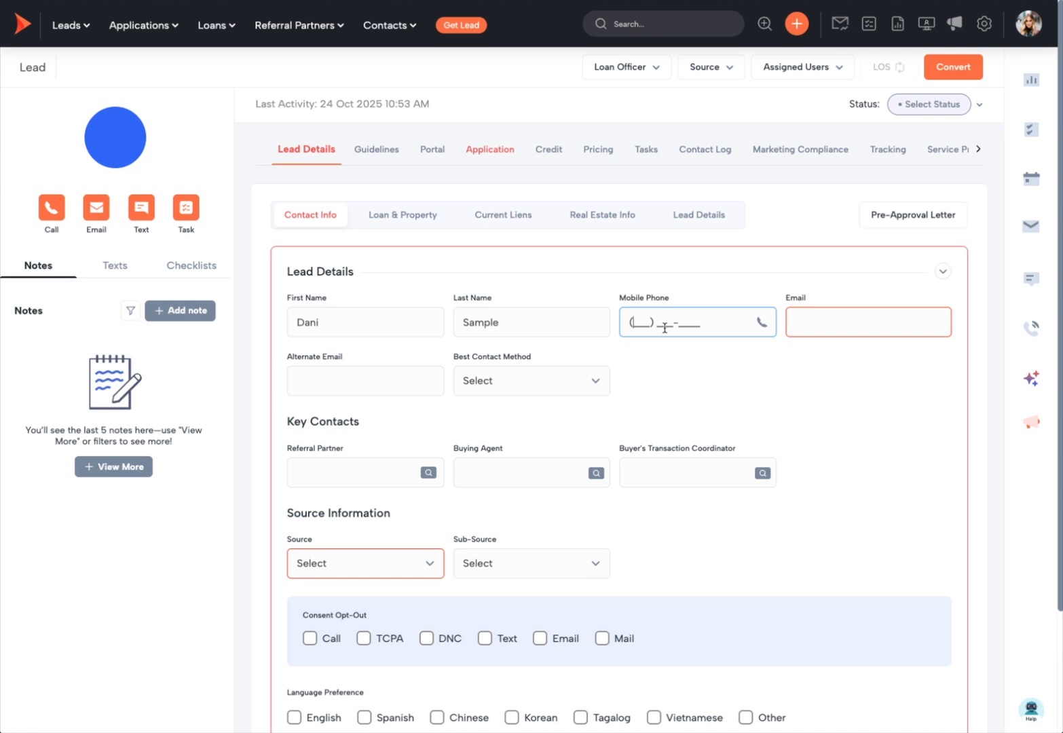
pyautogui.write('555) 111-9999')
pyautogui.click(894, 327)
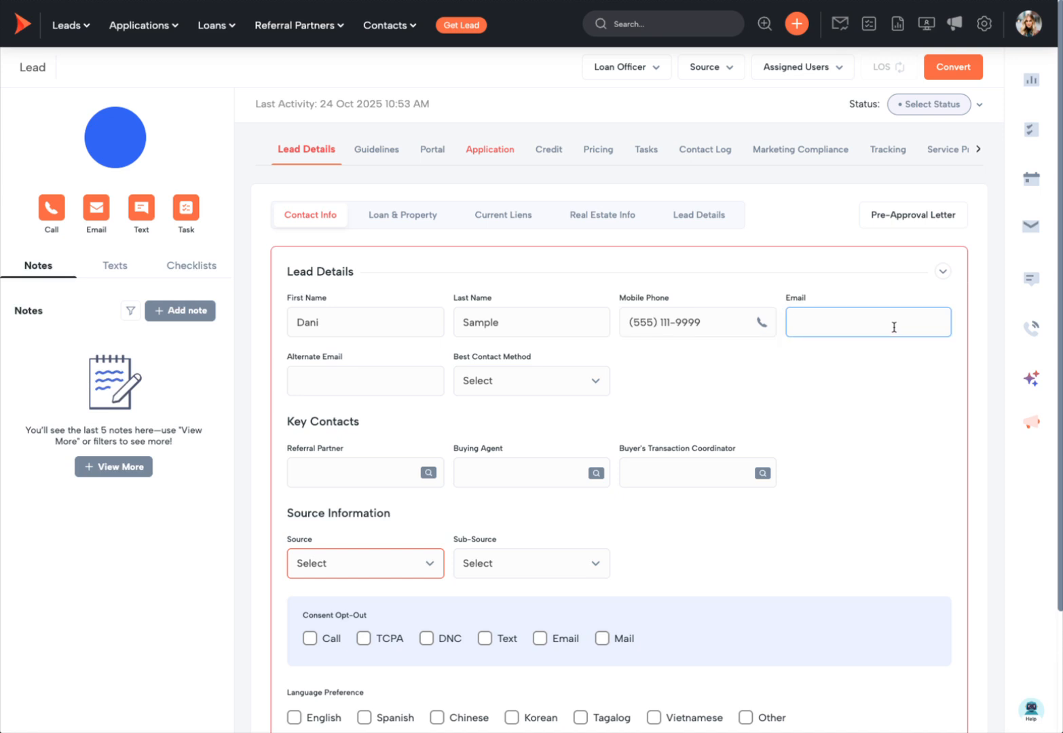
pyautogui.click(351, 568)
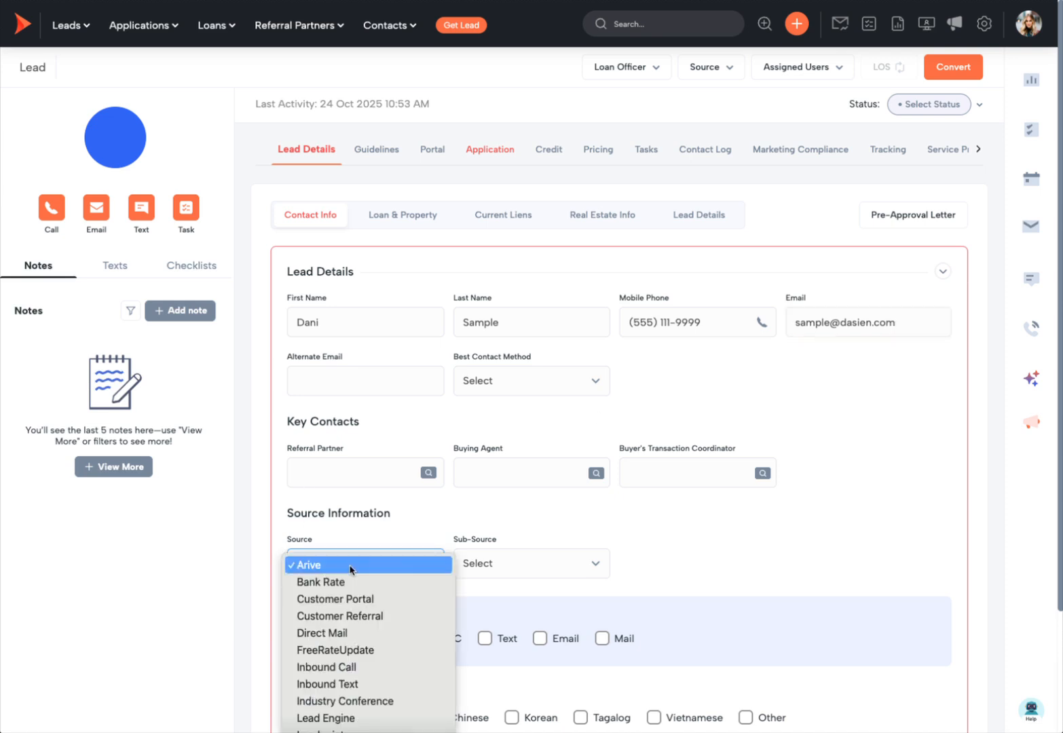
pyautogui.click(349, 581)
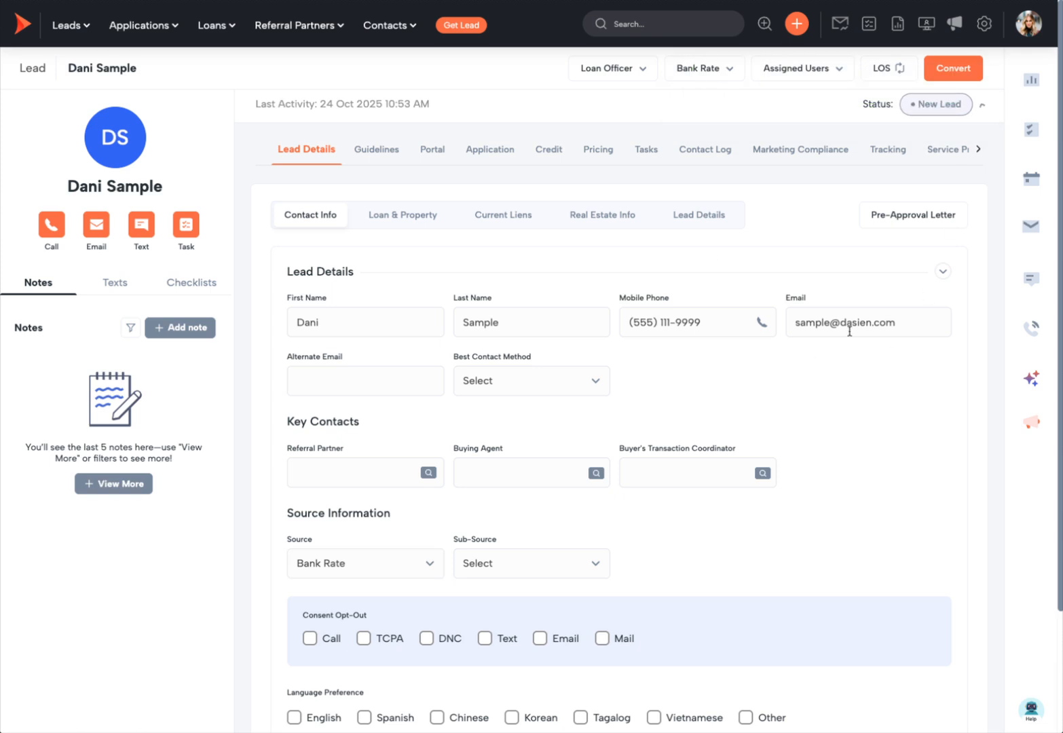
# Step: Review the saved lead's status options and its assigned team
pyautogui.click(921, 103)
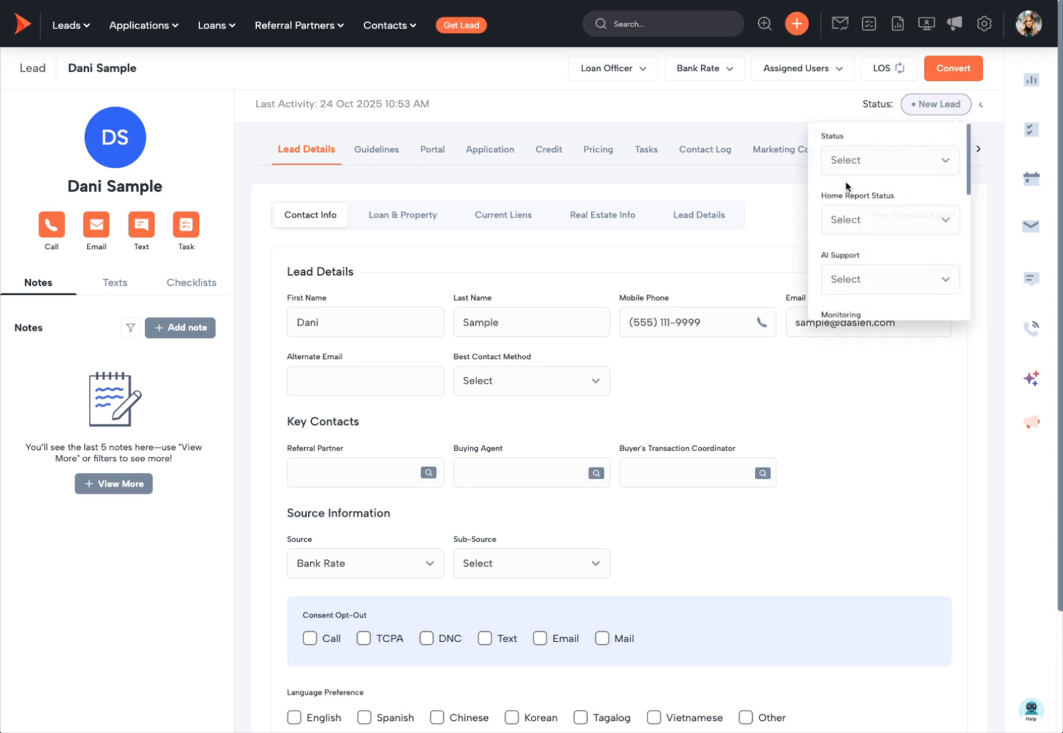
pyautogui.click(933, 105)
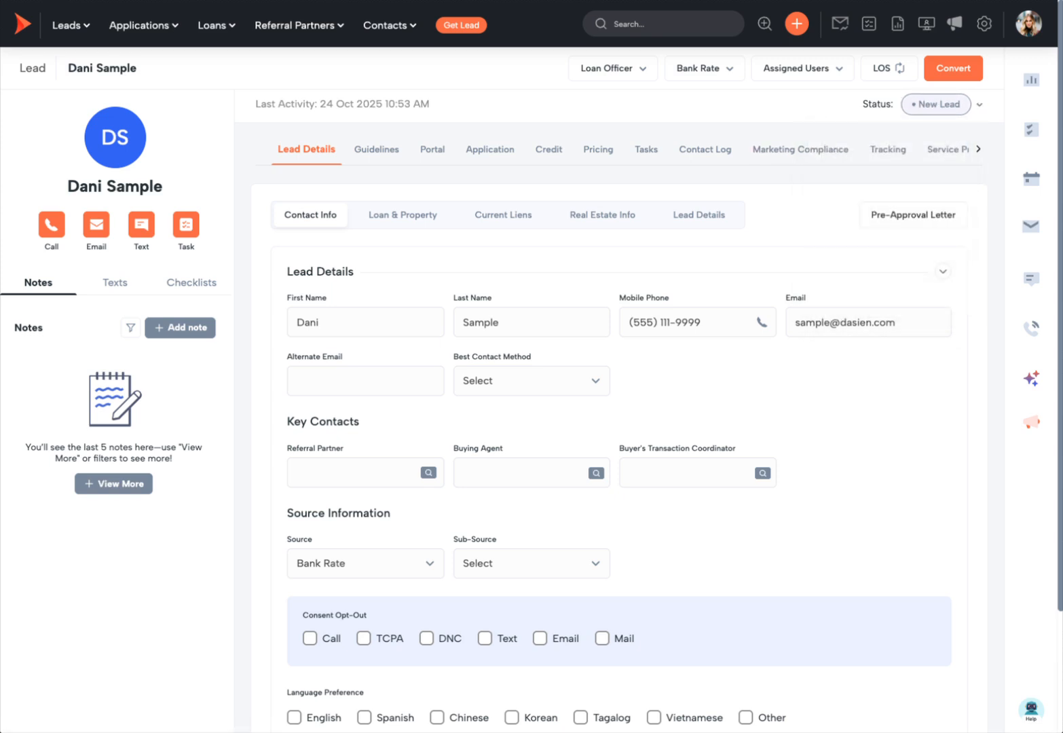
pyautogui.click(892, 206)
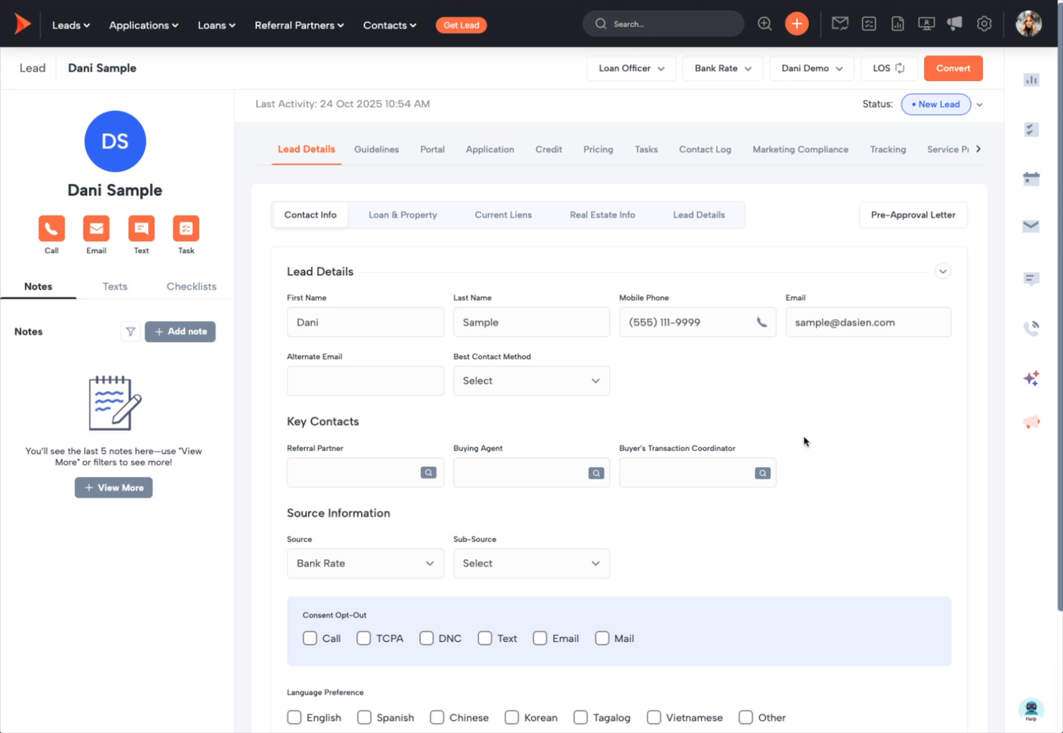
pyautogui.click(795, 67)
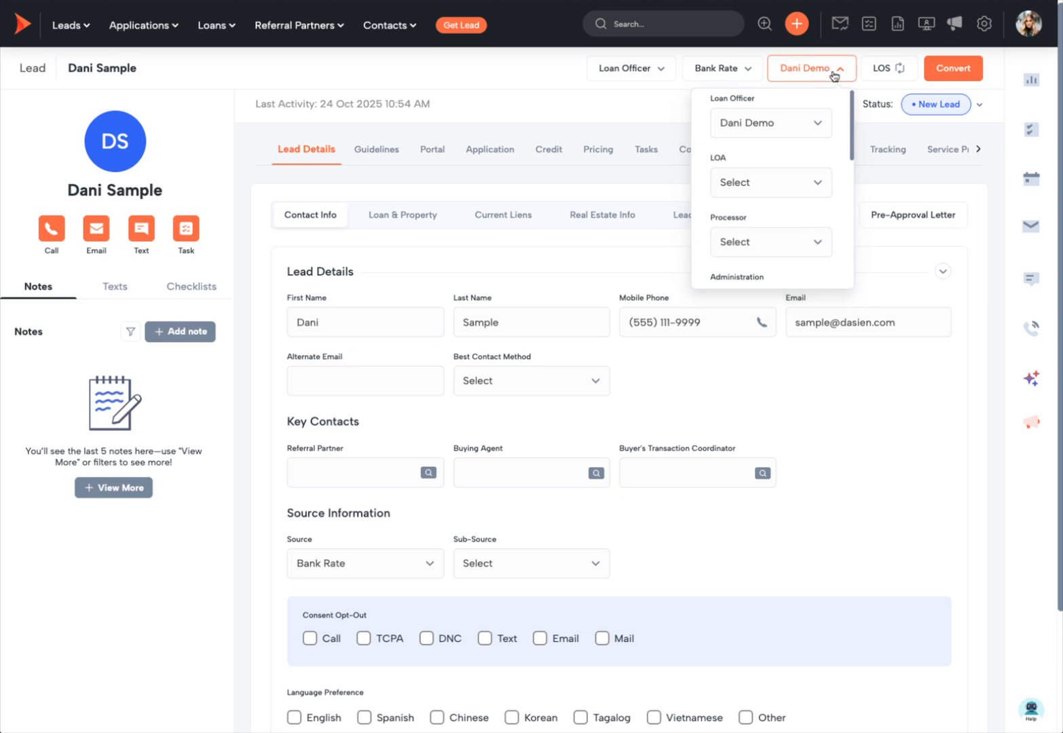
pyautogui.click(909, 130)
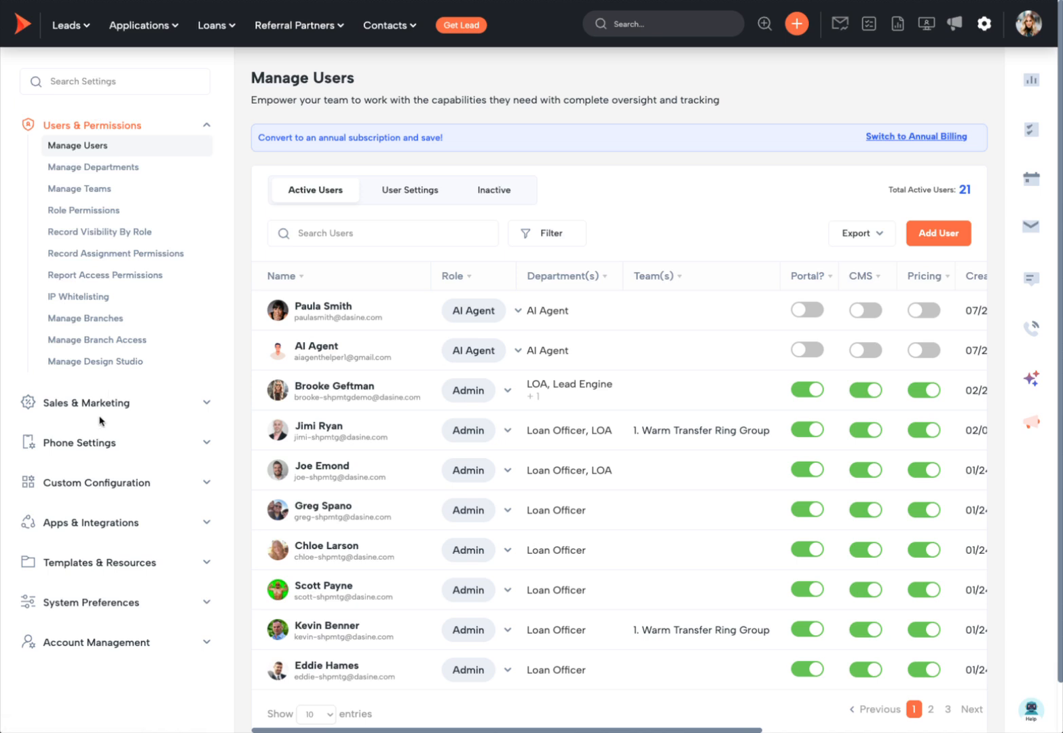
# Step: Add a marketing source named 'New Lead Source' that posts to Leads and save it
pyautogui.click(122, 403)
pyautogui.click(95, 191)
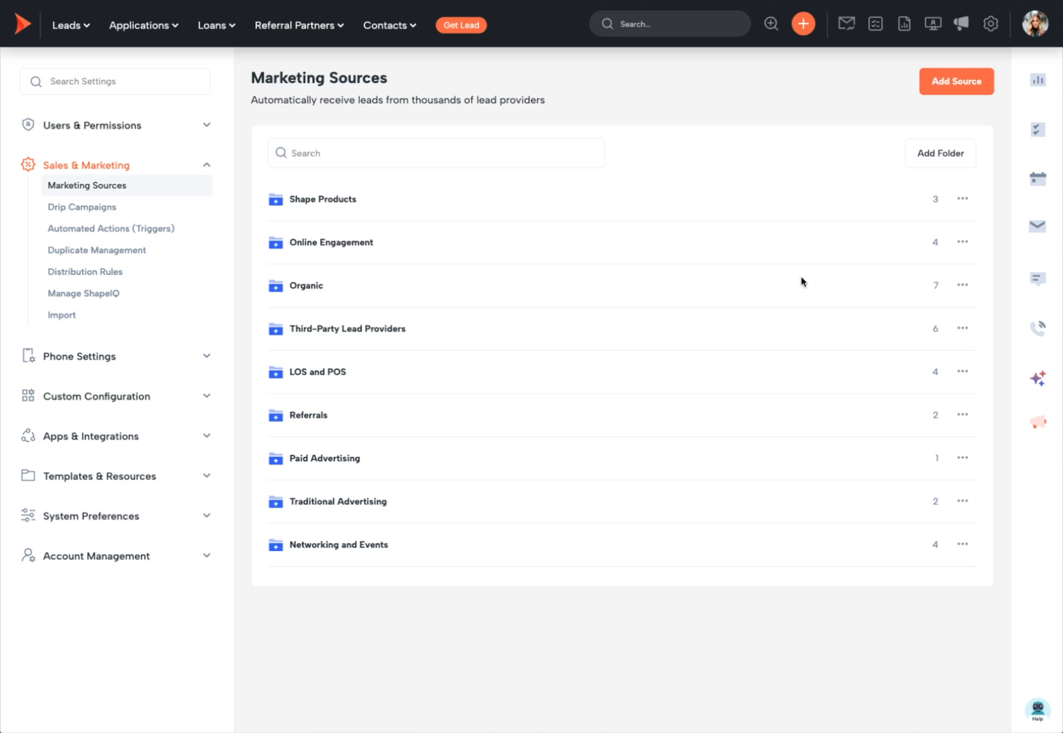
pyautogui.click(953, 82)
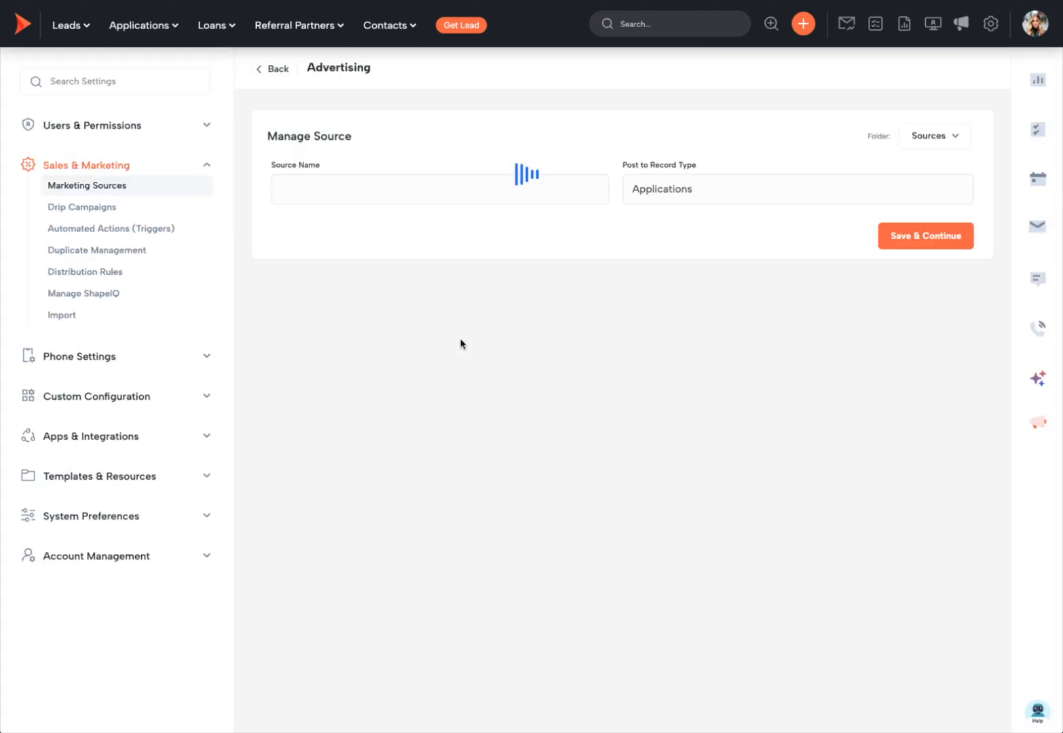
pyautogui.click(387, 181)
pyautogui.write('New zl')
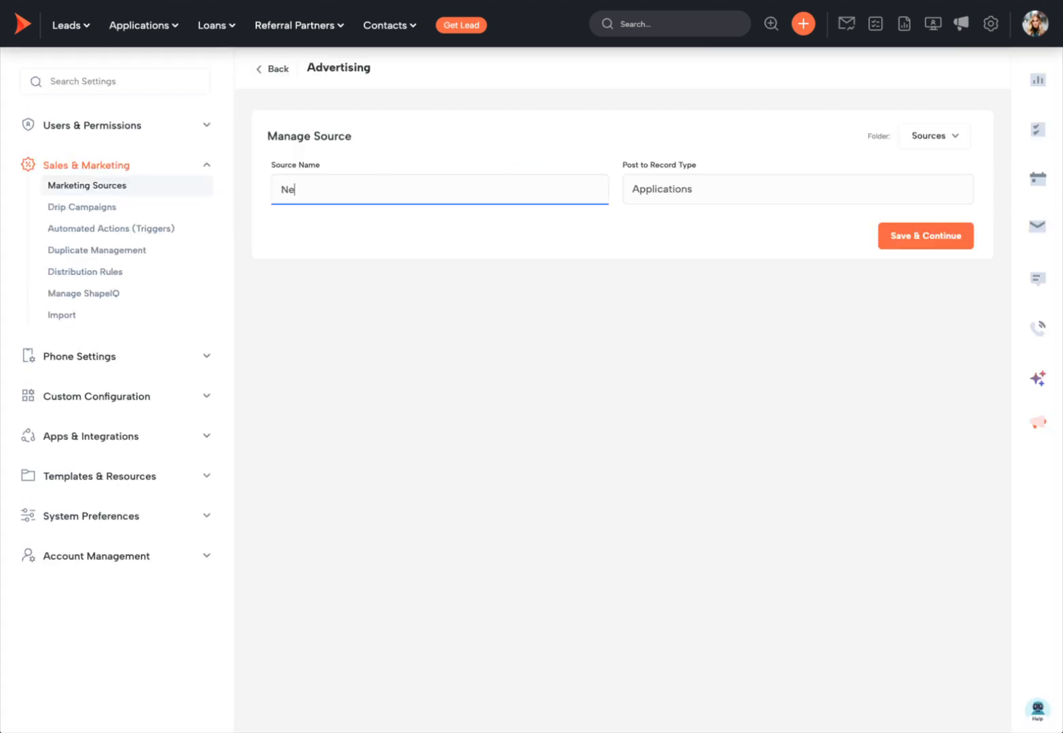
pyautogui.press('BackSpace')
pyautogui.press('BackSpace')
pyautogui.write('Lead Source')
pyautogui.click(672, 198)
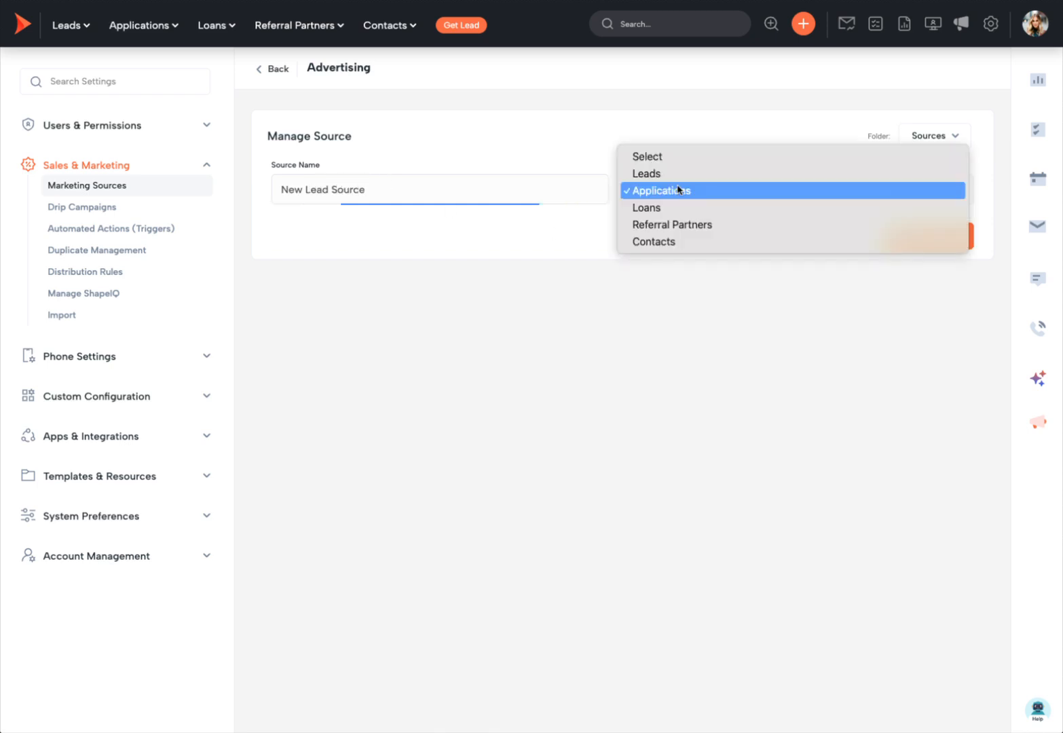
pyautogui.click(681, 173)
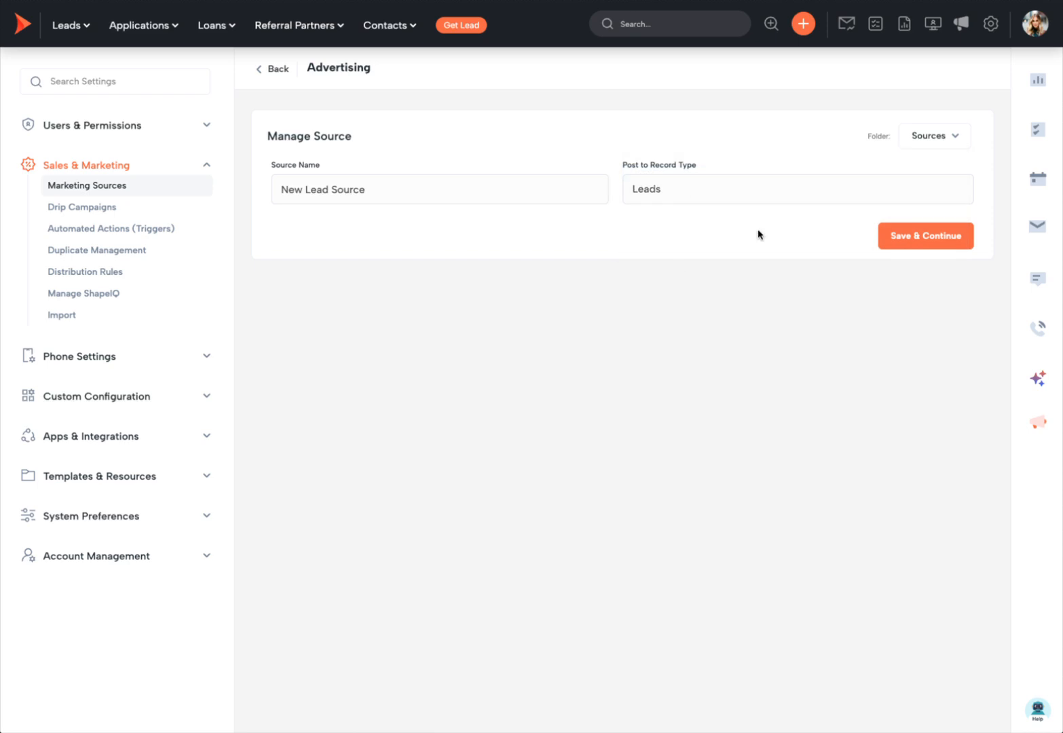
pyautogui.click(923, 241)
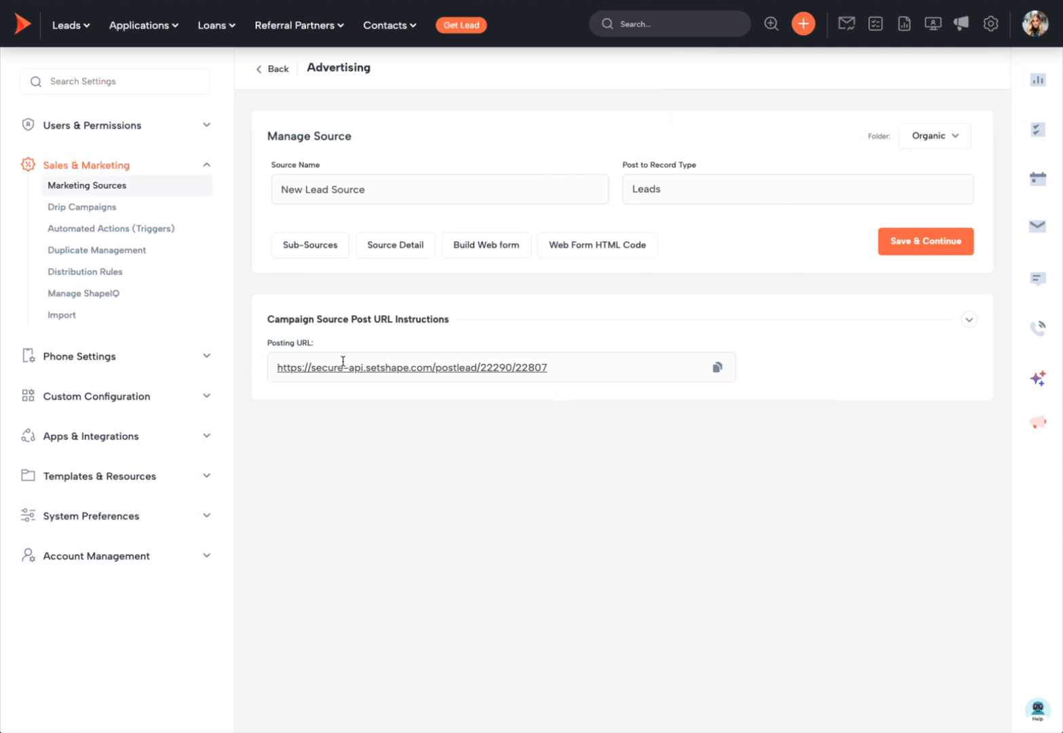
# Step: Copy the source's posting URL and keep POST as the Postman request method
pyautogui.moveTo(548, 367); pyautogui.dragTo(270, 366)
pyautogui.press('super+c')
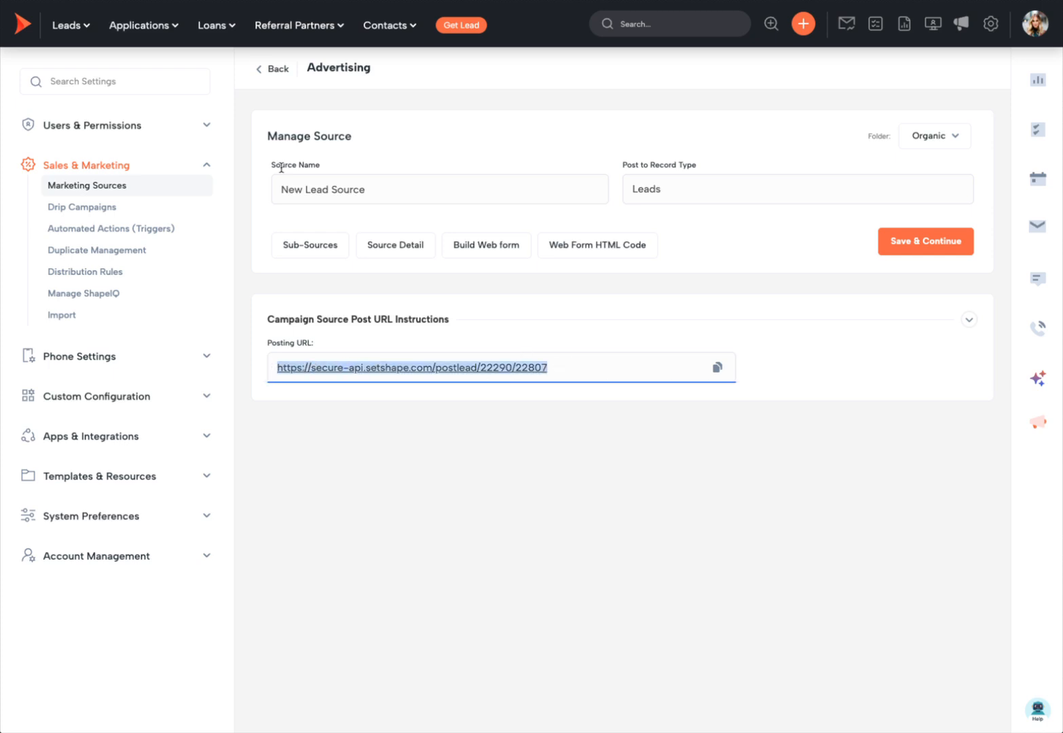
pyautogui.click(346, 1)
pyautogui.click(273, 104)
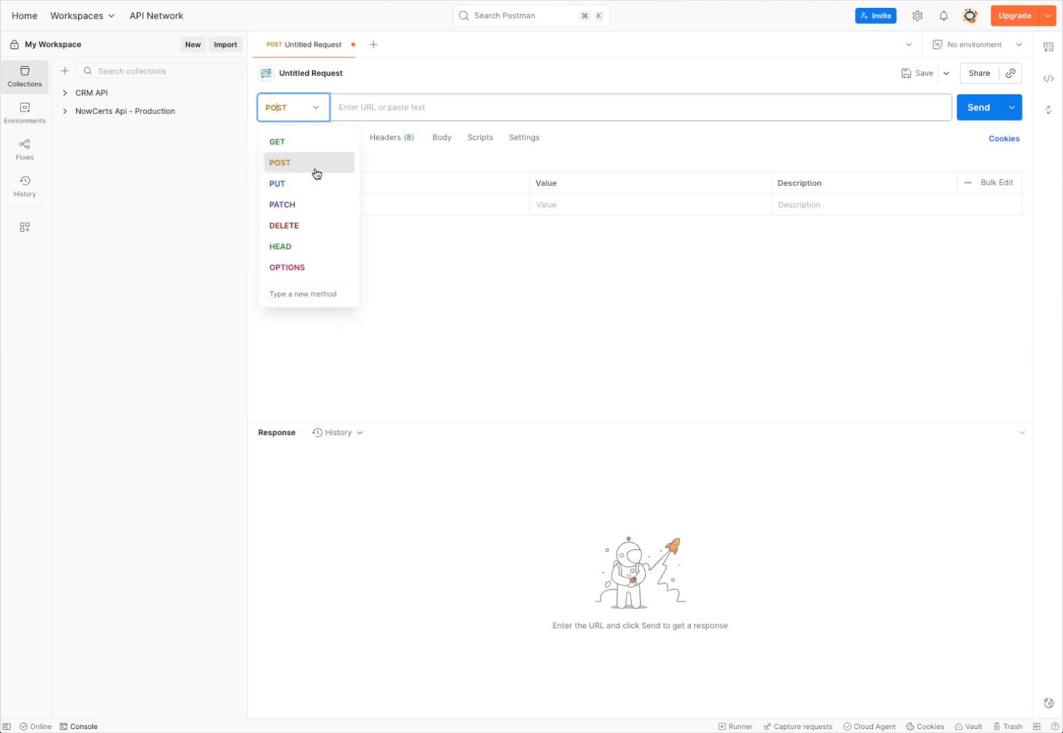
pyautogui.click(406, 106)
# Step: Paste the posting URL as the Postman request address, glance at Headers, then return to Params
pyautogui.press('super+v')
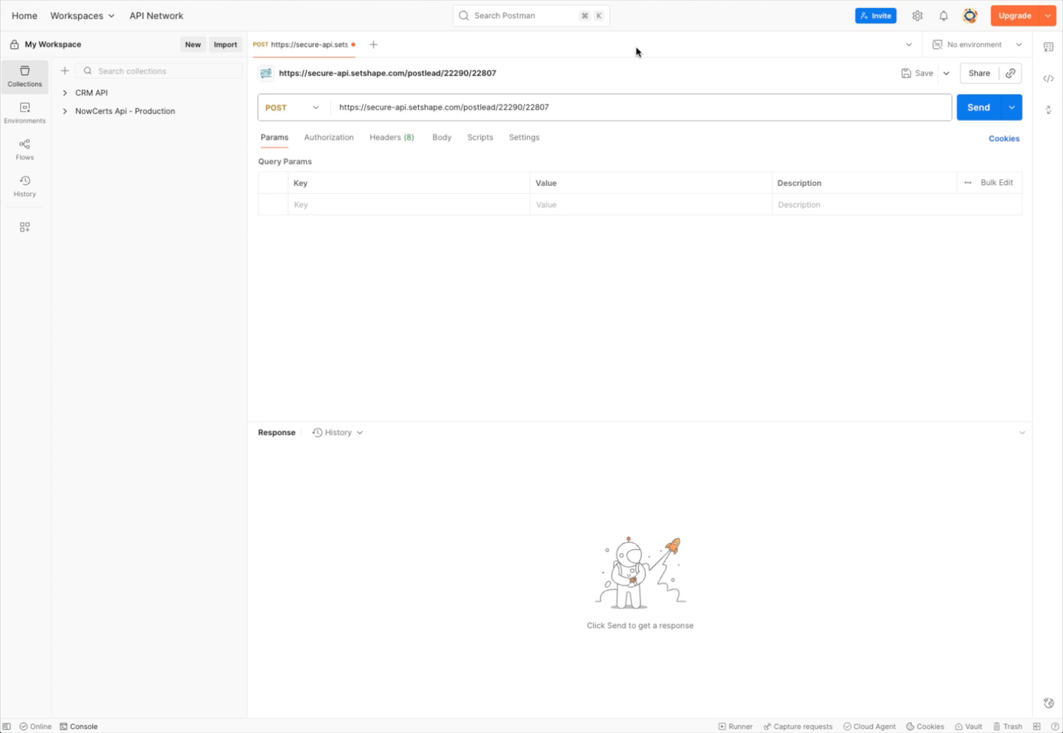
pyautogui.click(396, 143)
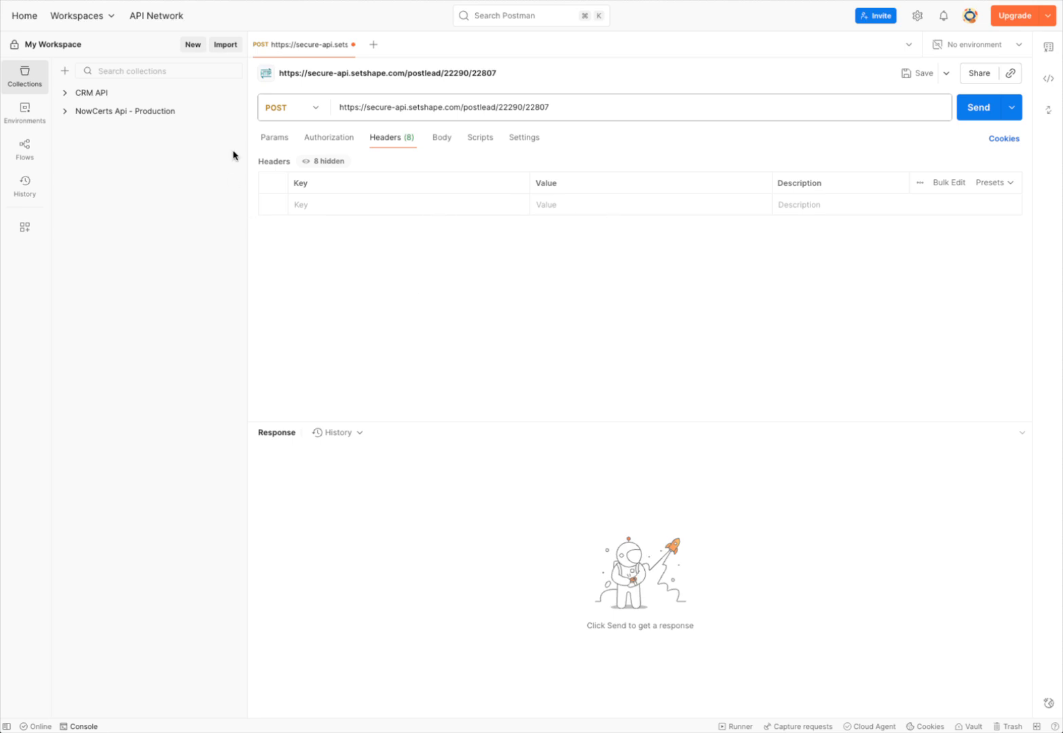
pyautogui.click(274, 137)
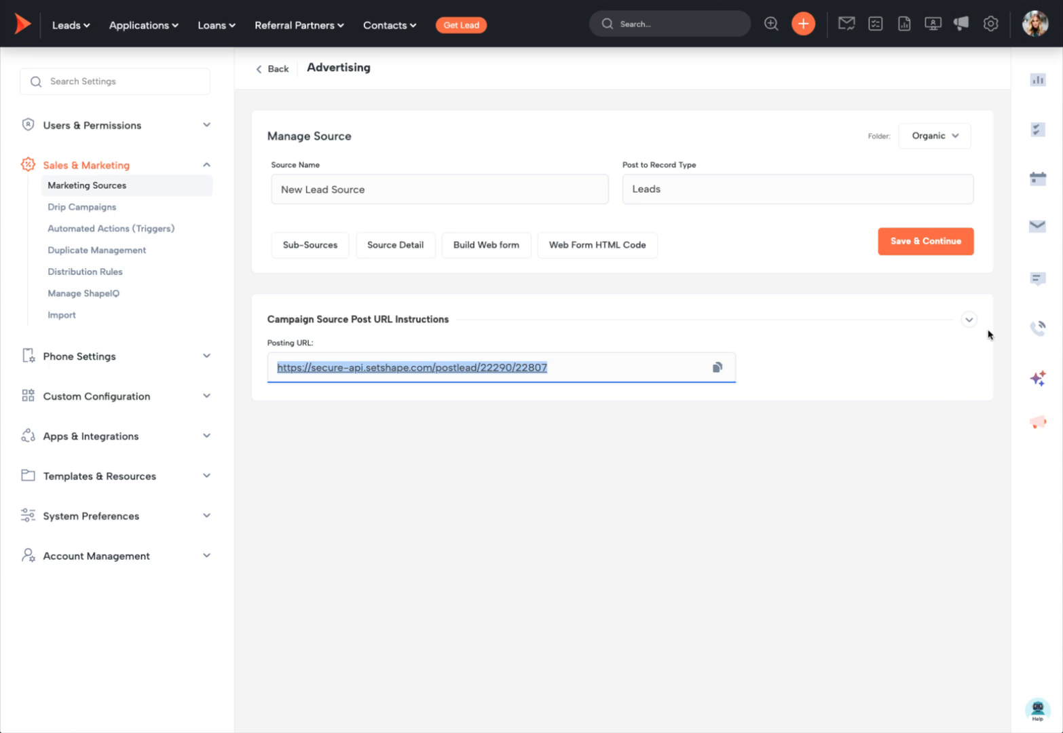
# Step: Expand the posting instructions and copy the firstname and lastname field names into Postman Params keys
pyautogui.click(969, 320)
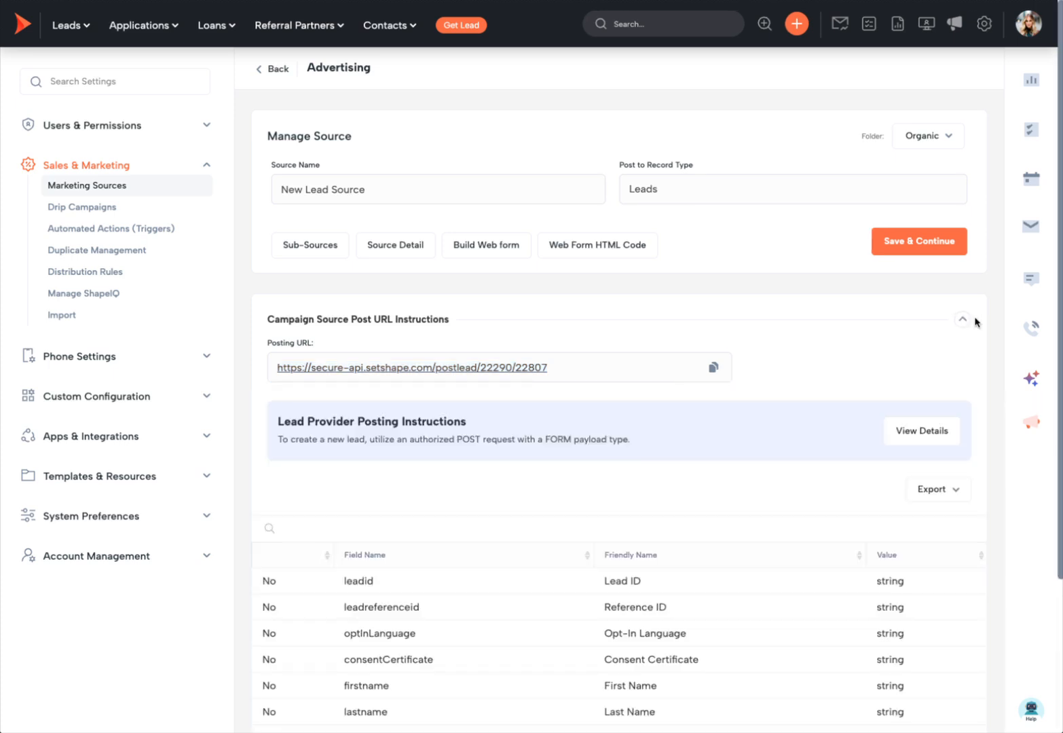
pyautogui.scroll(-3, 668, 560)
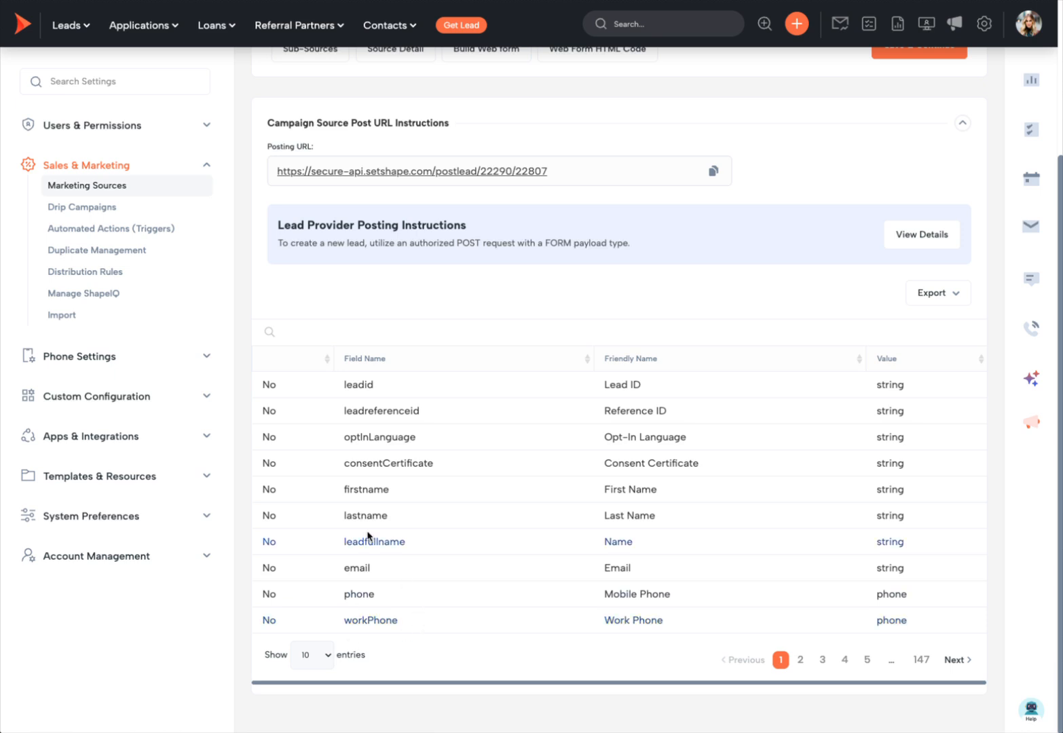
pyautogui.moveTo(393, 489); pyautogui.dragTo(345, 491)
pyautogui.press('super+c')
pyautogui.press('super+Tab')
pyautogui.click(354, 205)
pyautogui.press('super+v')
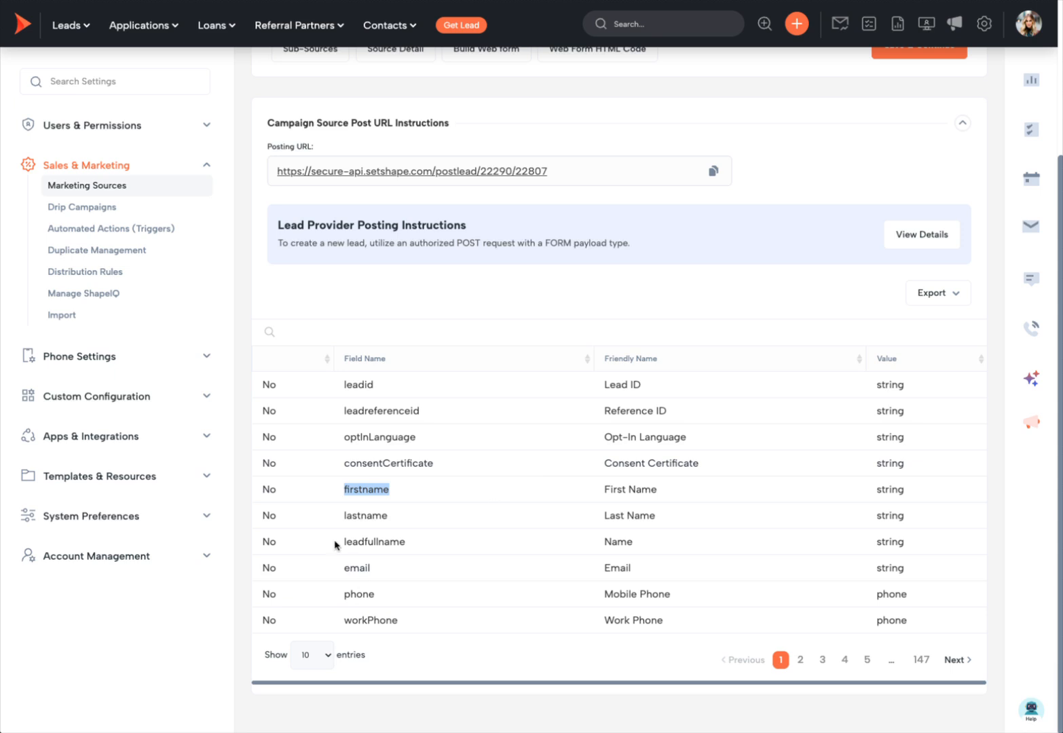
pyautogui.moveTo(393, 517); pyautogui.dragTo(340, 520)
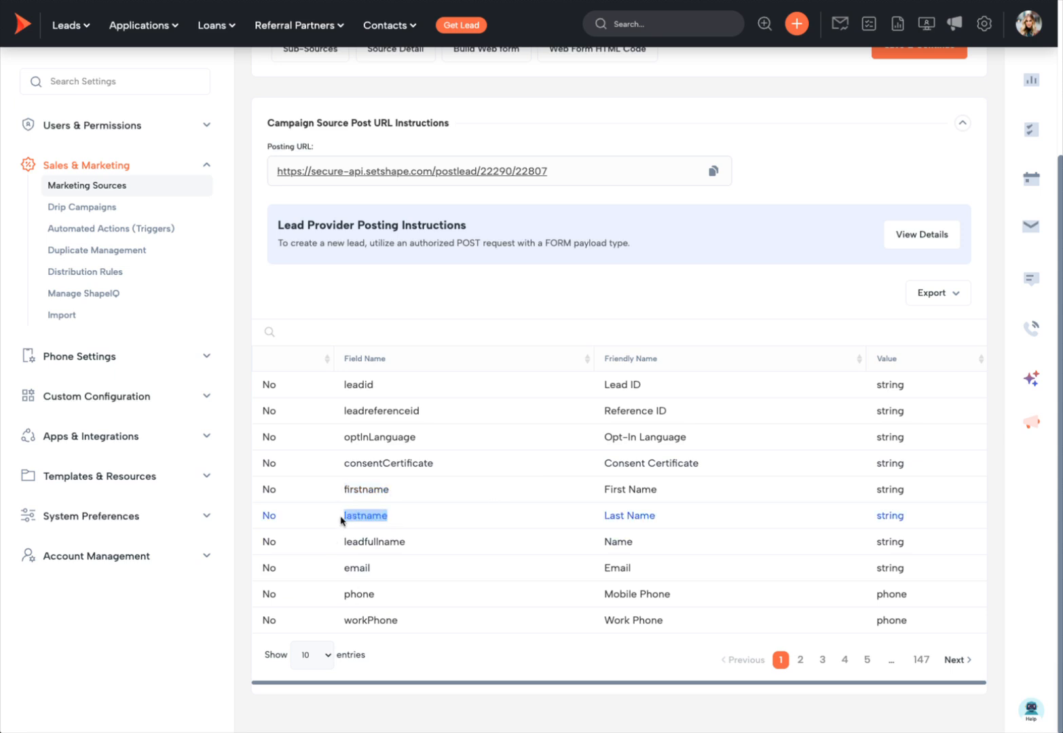
pyautogui.press('super+c')
pyautogui.press('super+Tab')
# Step: Add lastname, email and phone as Params keys copied from the CRM field list
pyautogui.click(341, 228)
pyautogui.press('super+v')
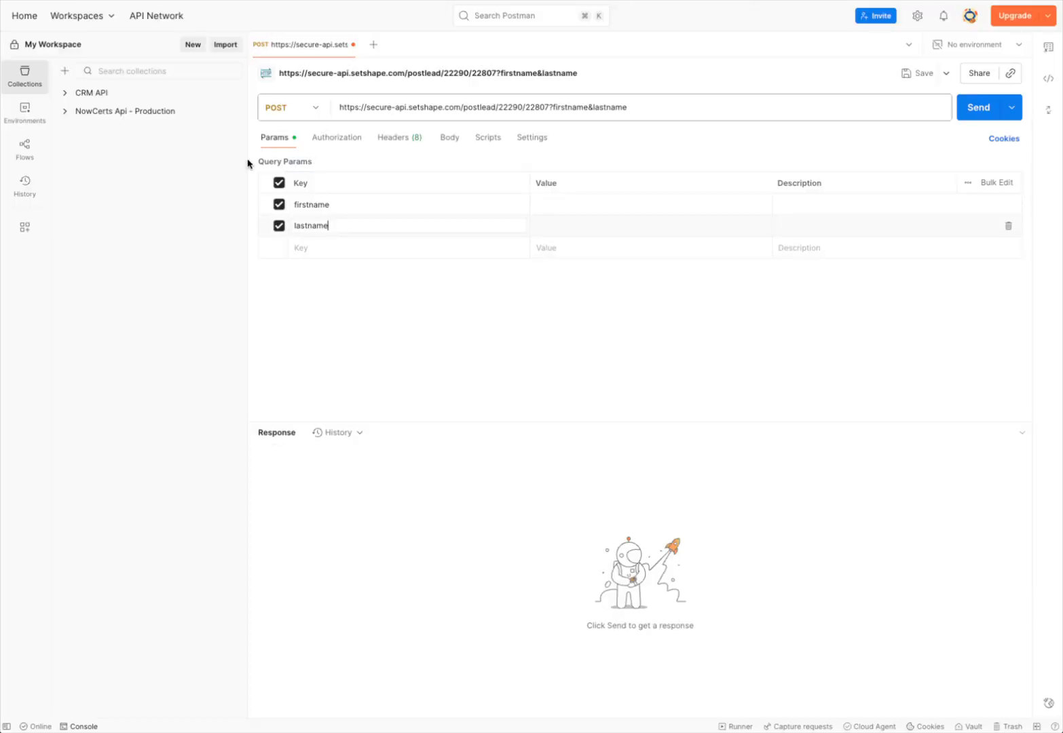
pyautogui.press('super+Tab')
pyautogui.moveTo(371, 568); pyautogui.dragTo(346, 568)
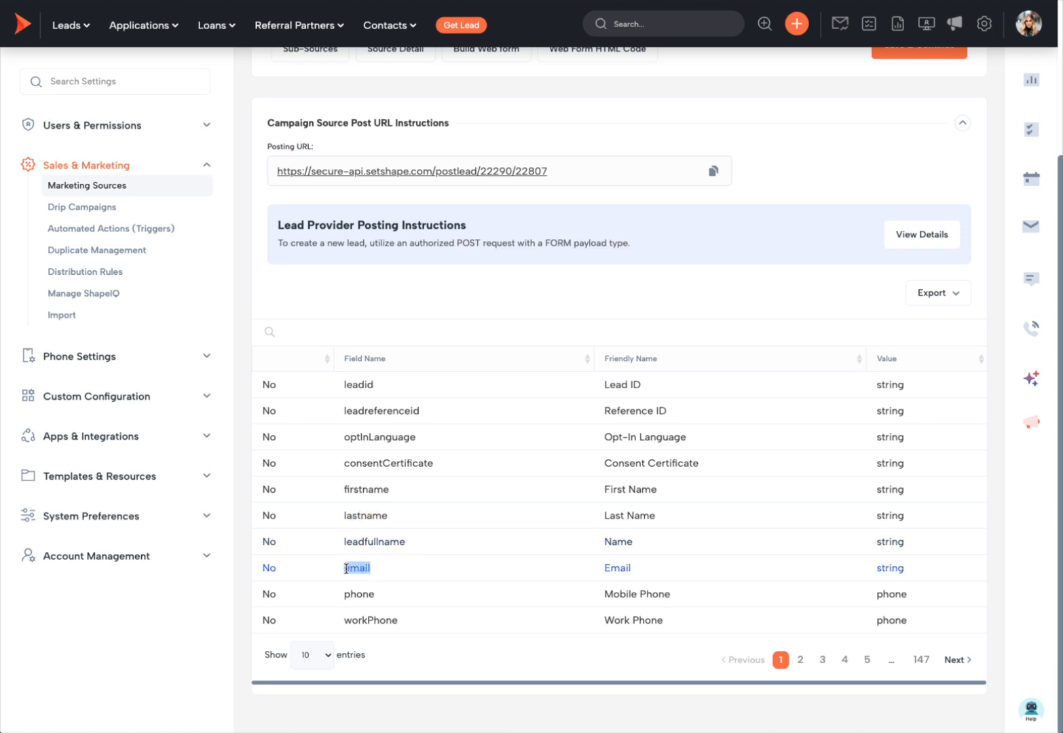
pyautogui.press('super+c')
pyautogui.press('super+Tab')
pyautogui.click(350, 245)
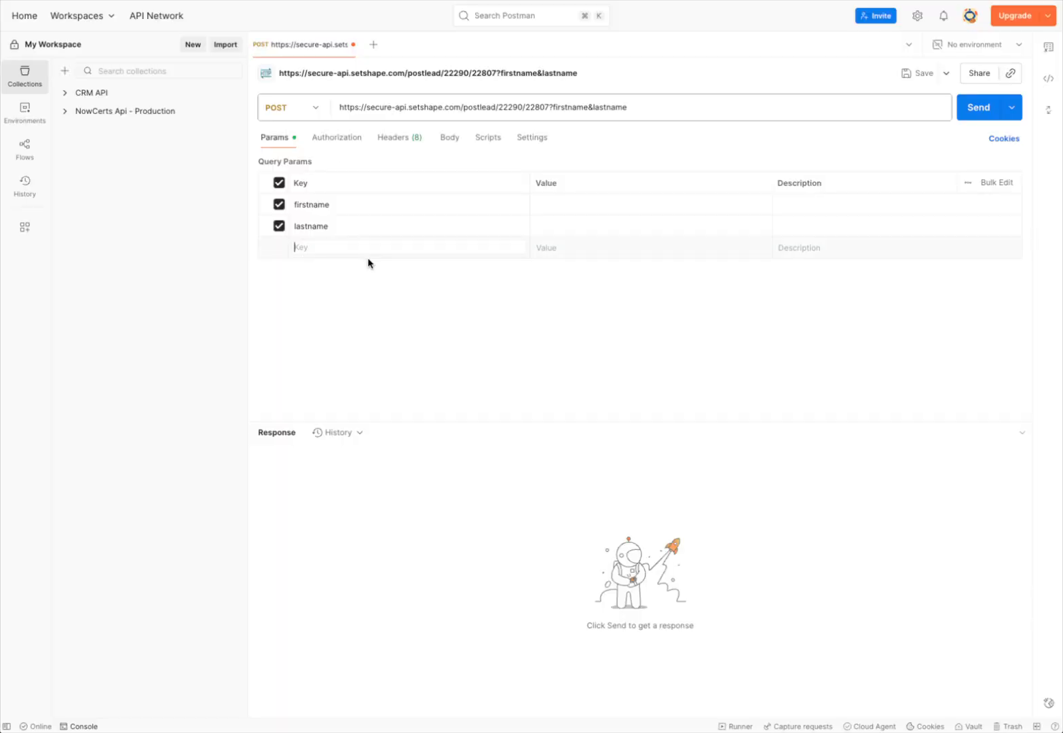
pyautogui.press('super+v')
pyautogui.press('super+Tab')
pyautogui.moveTo(379, 595); pyautogui.dragTo(351, 597)
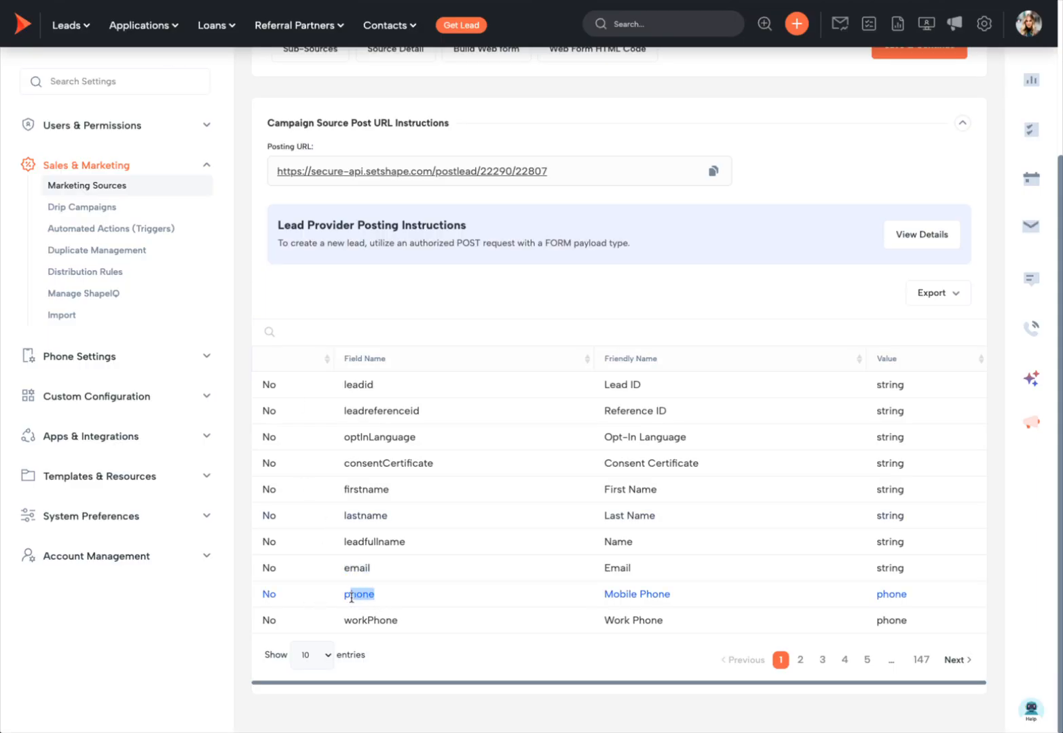
pyautogui.press('super+c')
pyautogui.press('super+Tab')
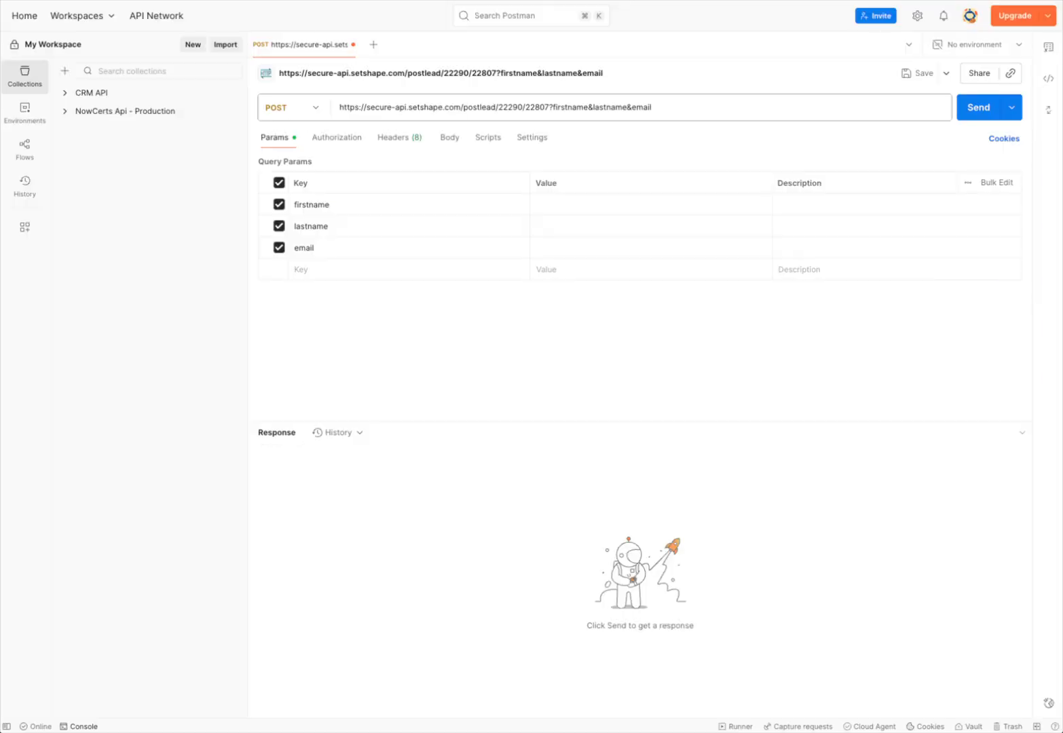
pyautogui.click(363, 267)
pyautogui.press('super+v')
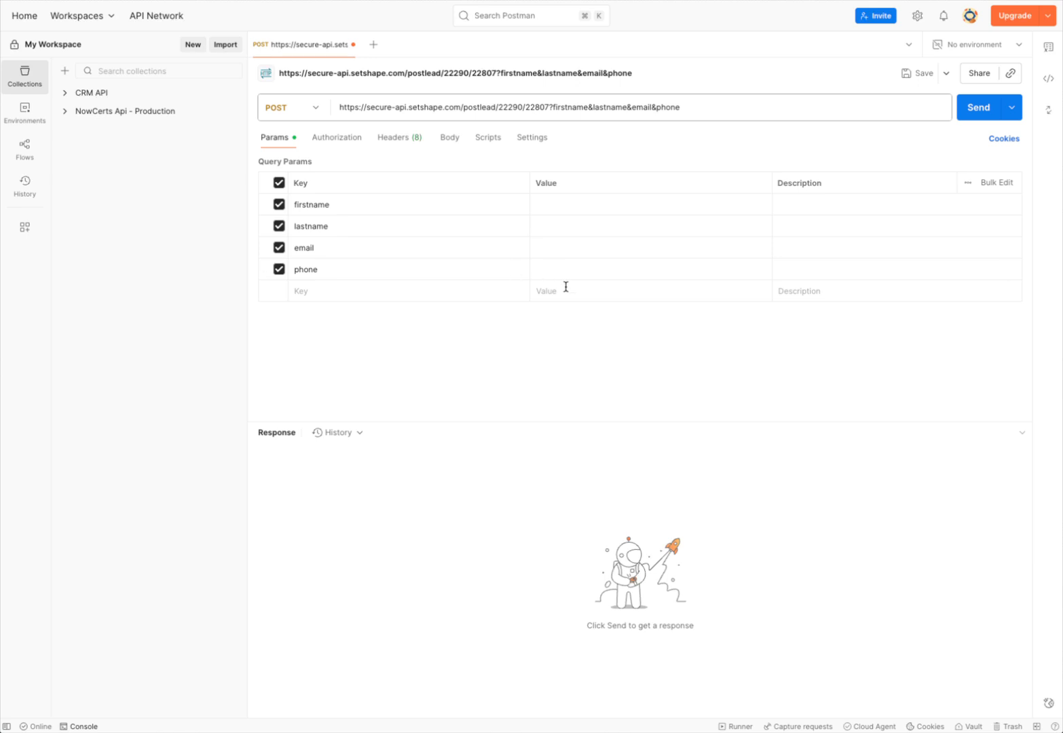
# Step: Reselect the posting URL in the CRM marketing source settings
pyautogui.press('super+Tab')
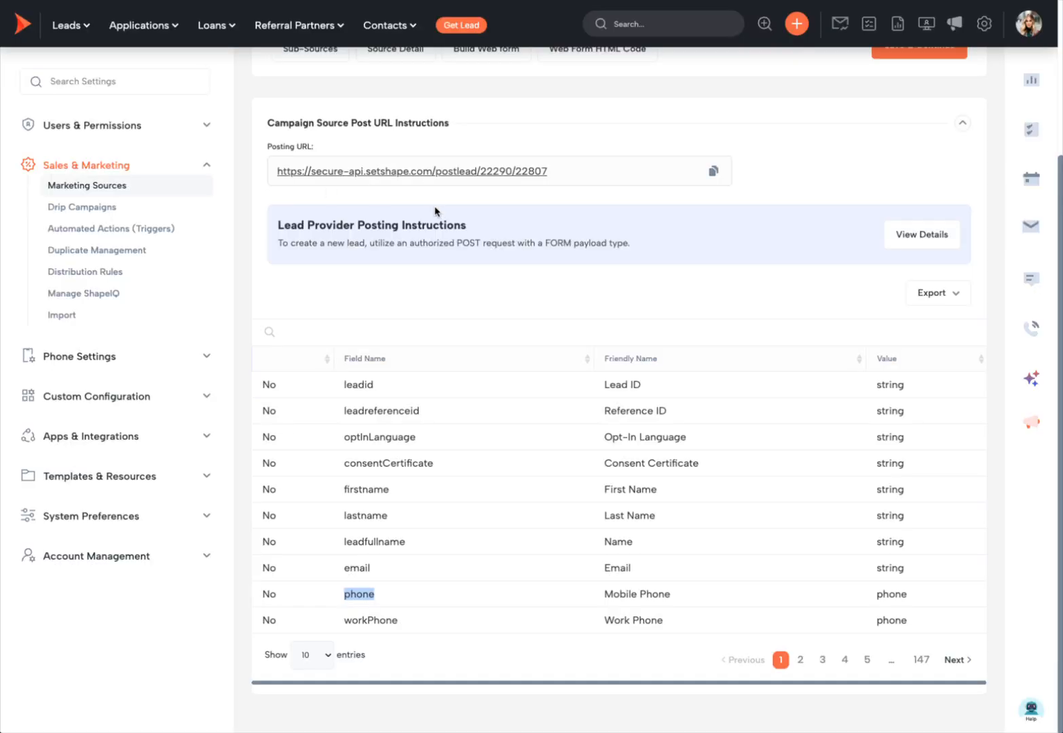
pyautogui.click(580, 163)
pyautogui.moveTo(277, 171); pyautogui.dragTo(536, 181)
pyautogui.scroll(3, 535, 181)
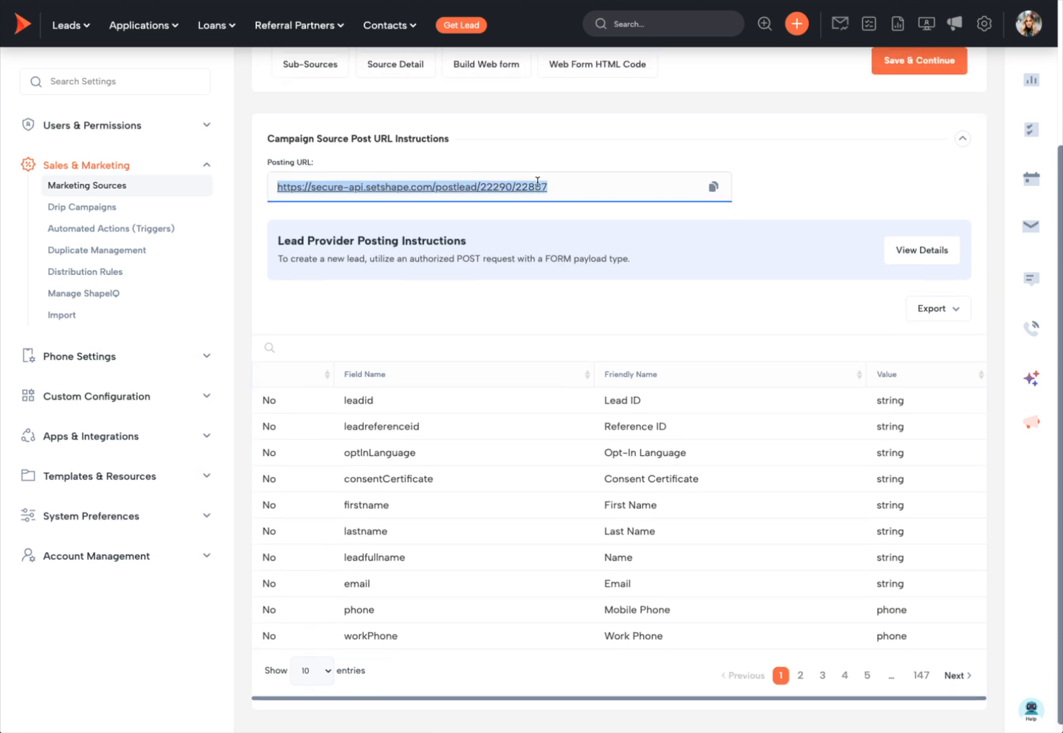
pyautogui.moveTo(412, 185); pyautogui.dragTo(277, 184)
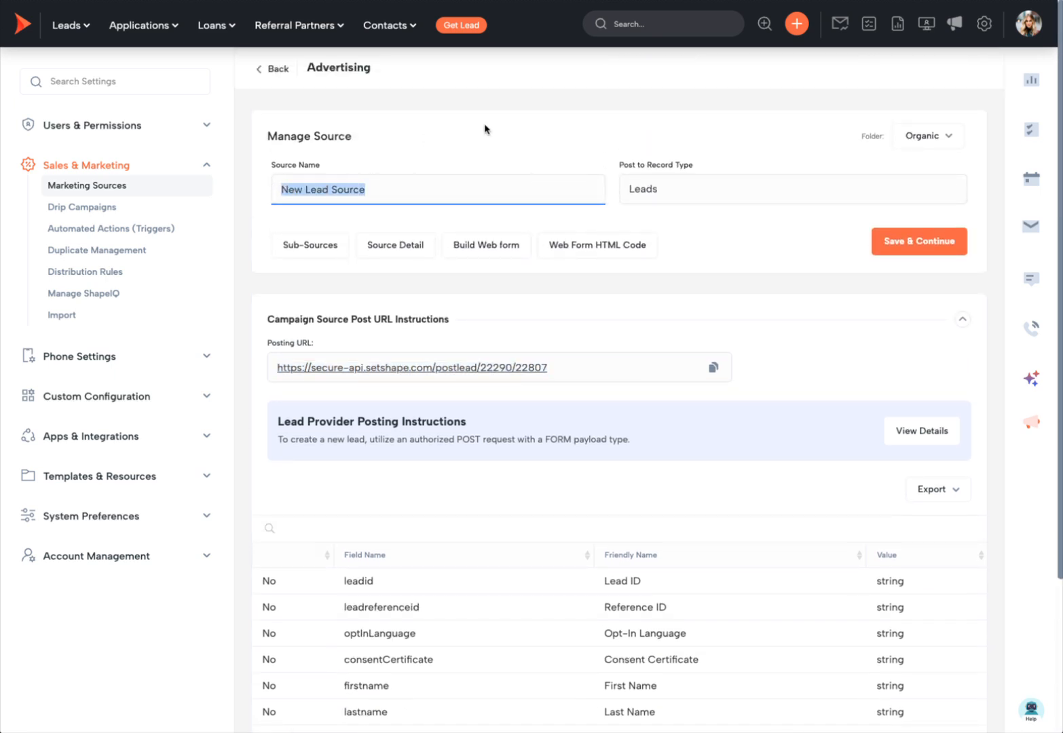
# Step: Fill the parameter values Testing, PostingURL, a test e-mail and phone number, then send the request
pyautogui.click(486, 129)
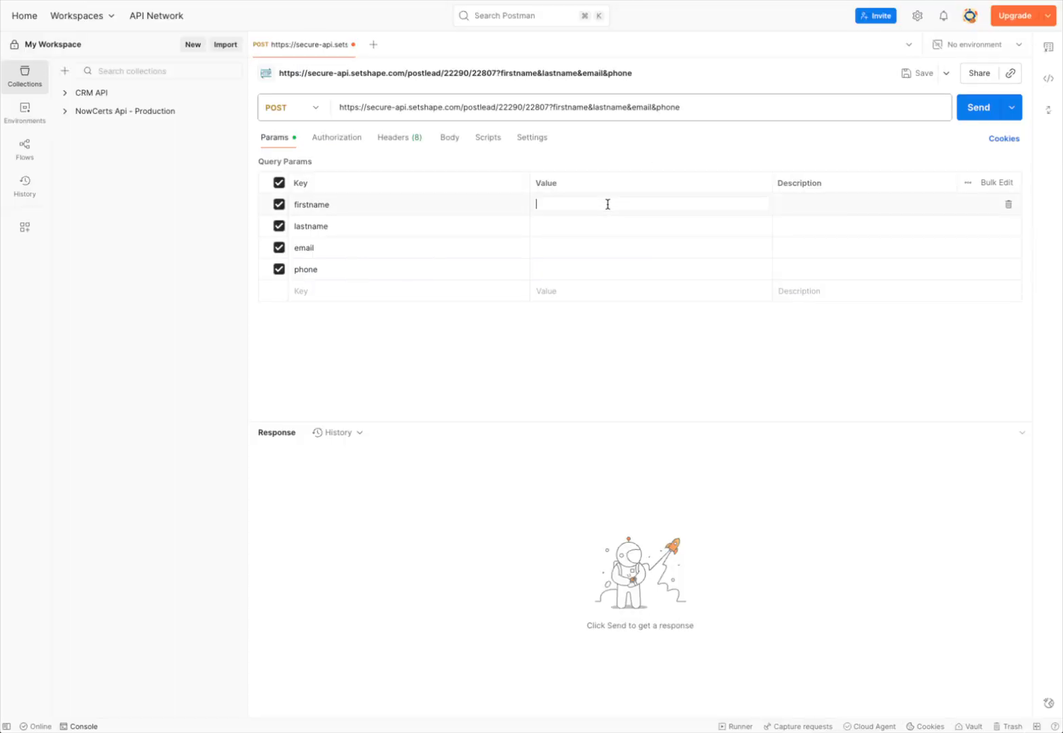
pyautogui.write('Testing')
pyautogui.click(603, 227)
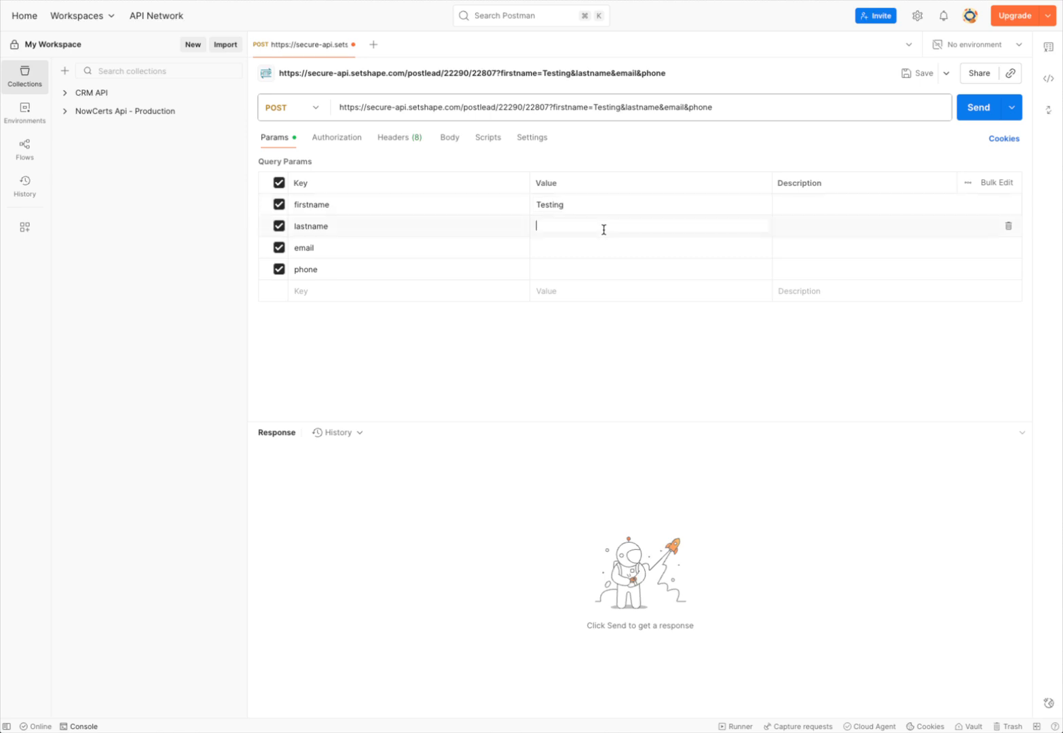
pyautogui.write('PO')
pyautogui.press('BackSpace')
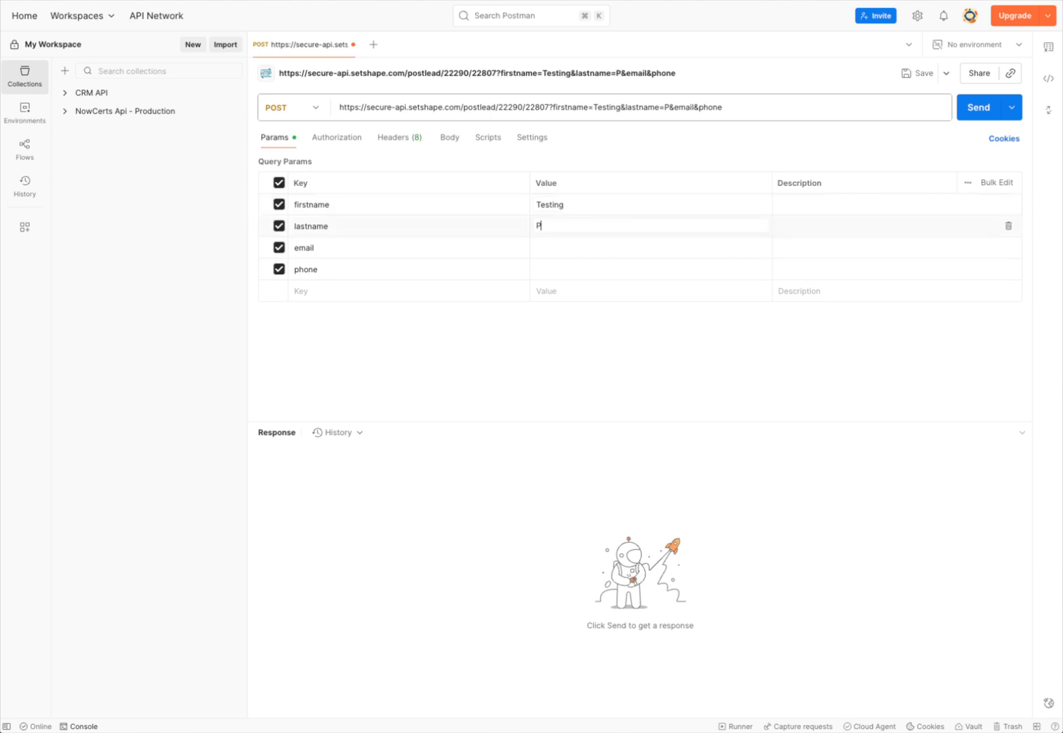
pyautogui.write('ostingURL')
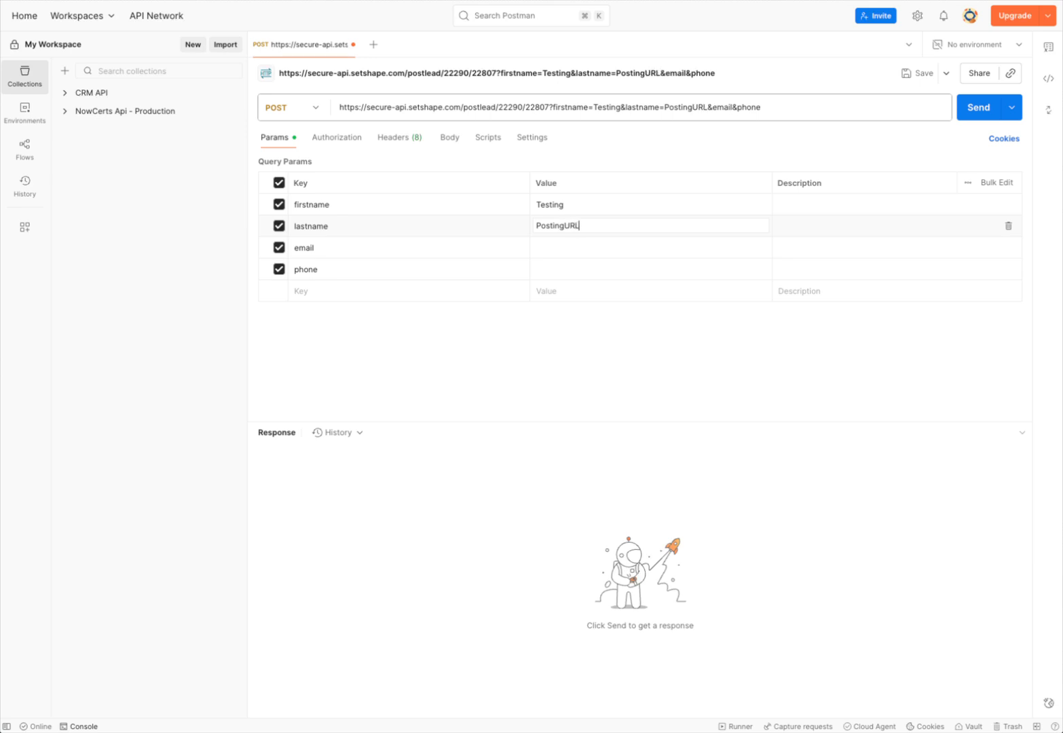
pyautogui.click(581, 248)
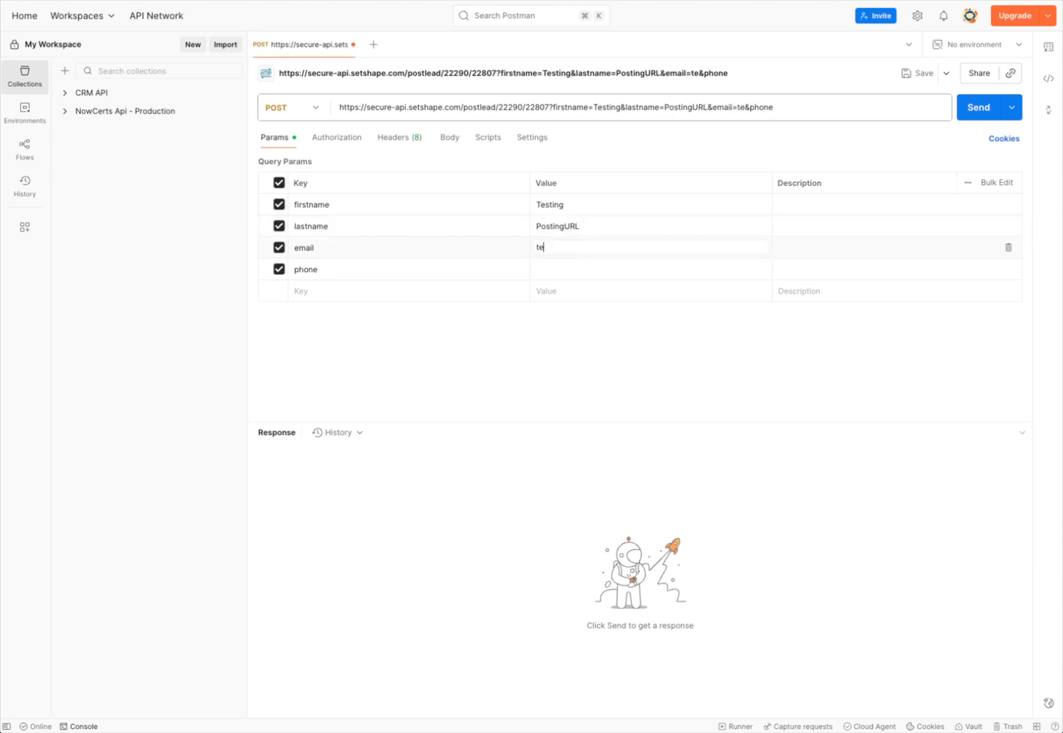
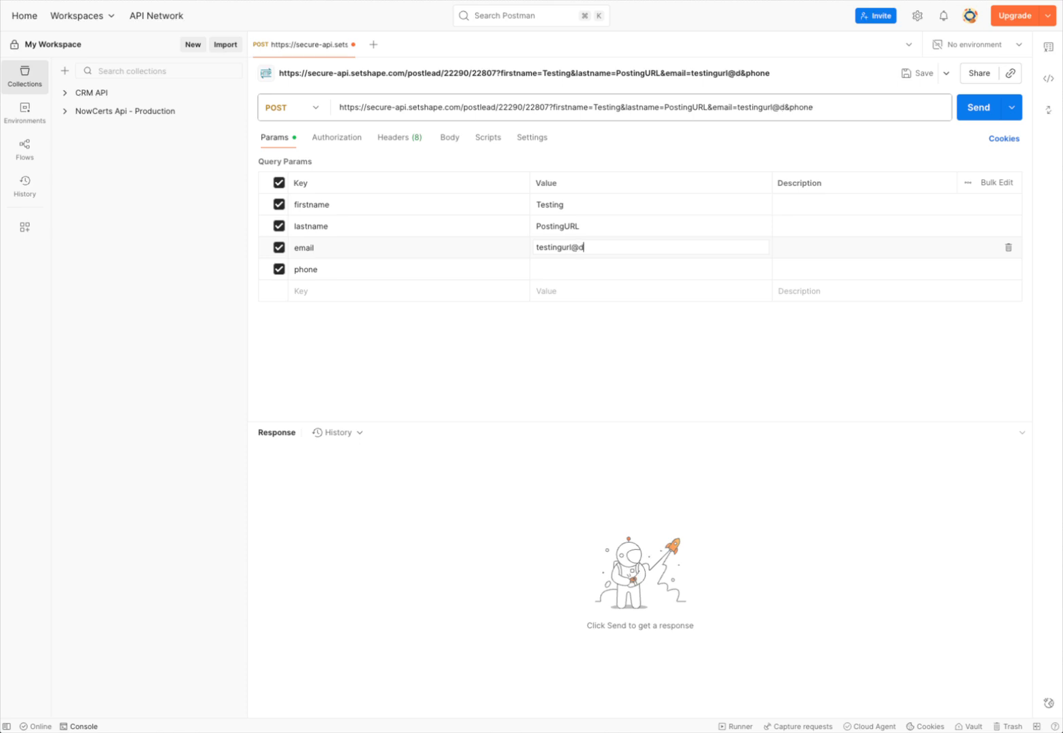
pyautogui.click(555, 270)
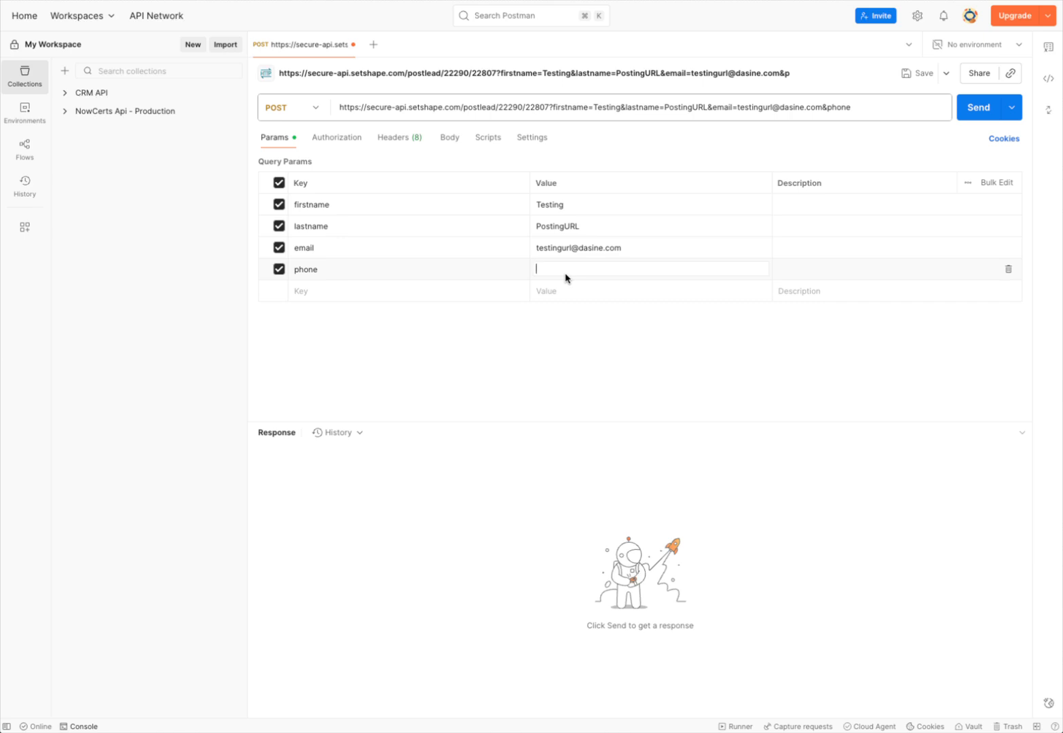
pyautogui.write('5559193321')
pyautogui.click(521, 347)
pyautogui.click(969, 117)
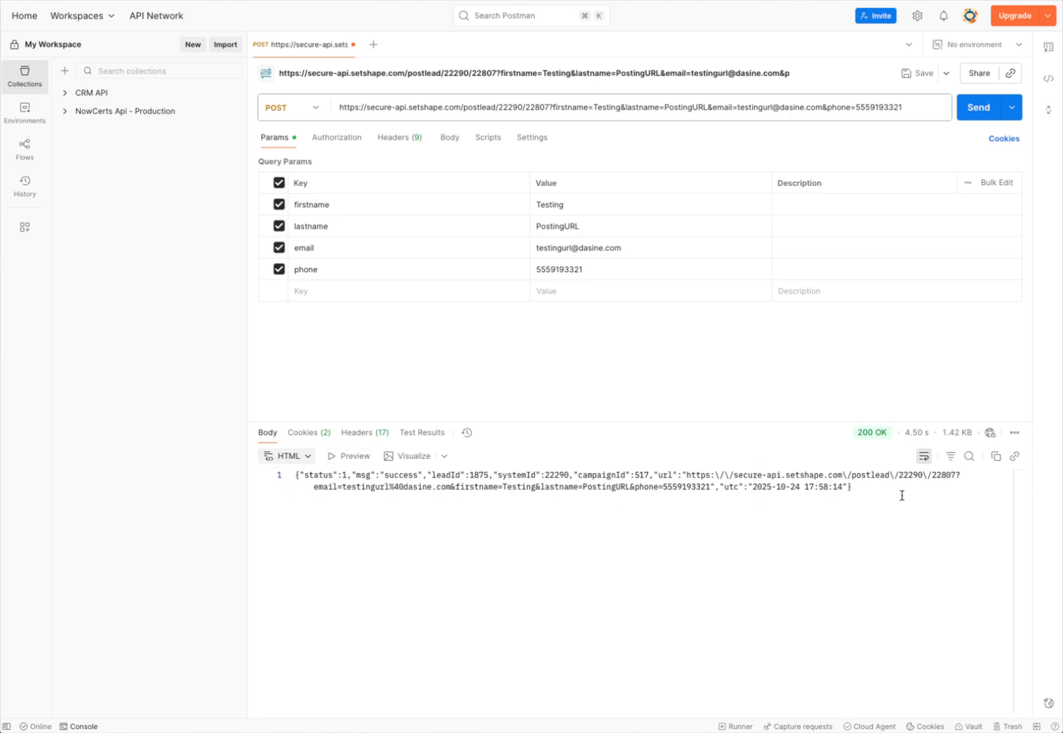
# Step: Select and copy the test e-mail value from the successful request
pyautogui.tripleClick(542, 249)
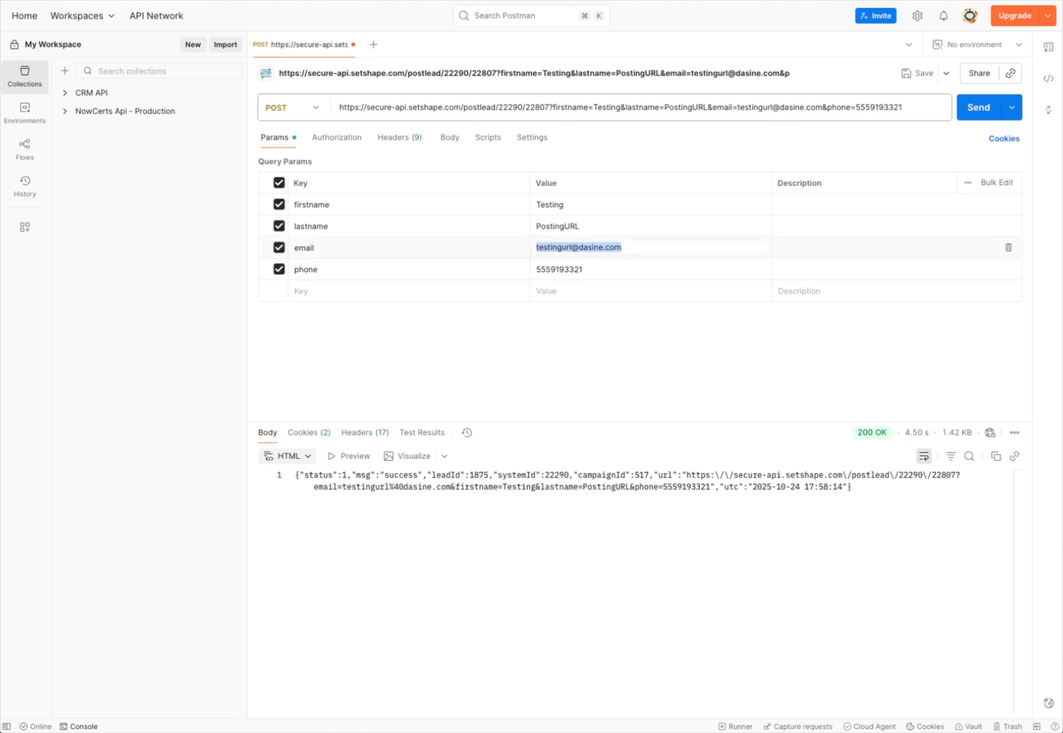
pyautogui.press('super+Tab')
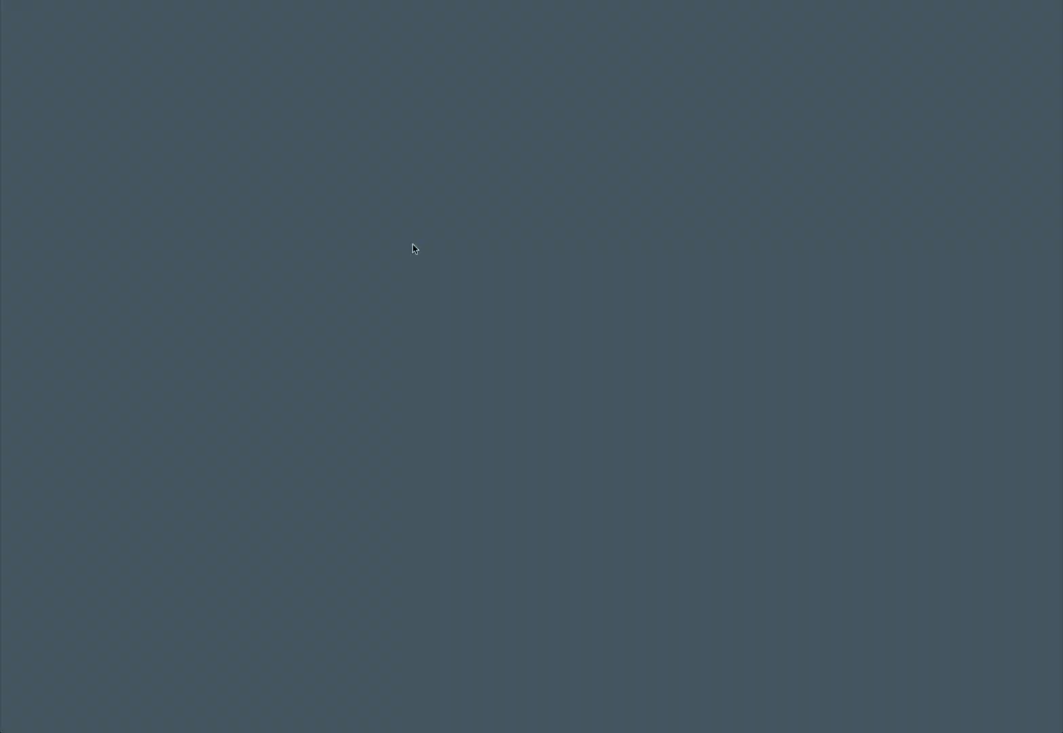
# Step: Open the Testing PostingURL lead record from the pipeline
pyautogui.click(410, 248)
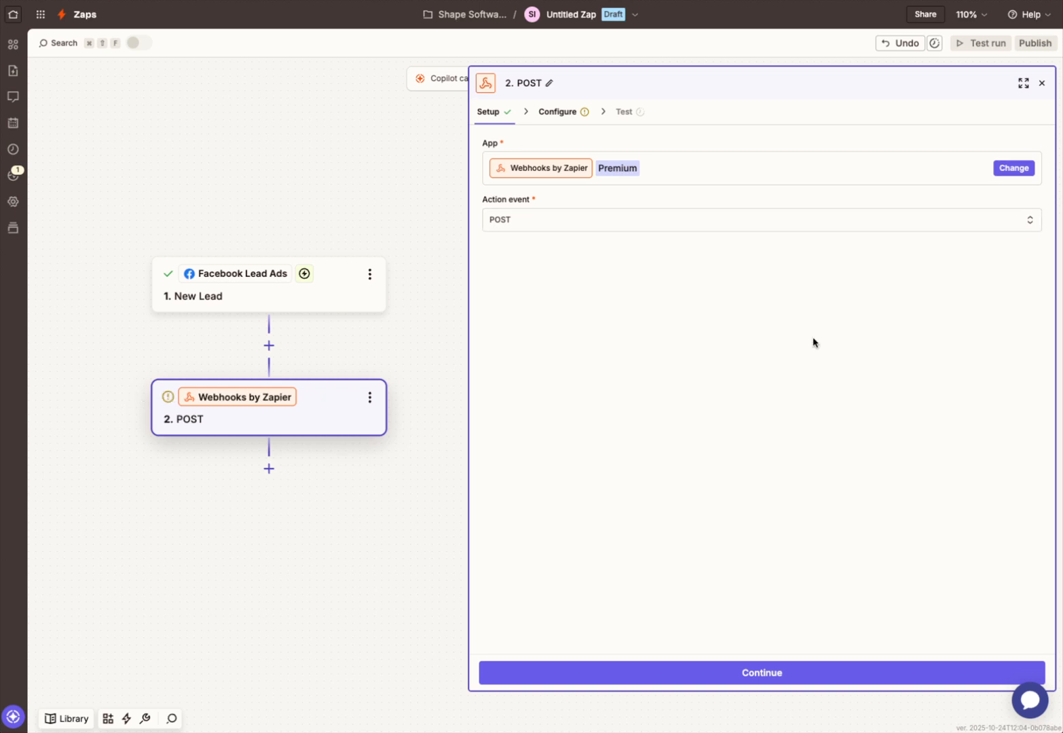
# Step: Keep POST as the Webhooks action event and continue to the request setup
pyautogui.click(566, 229)
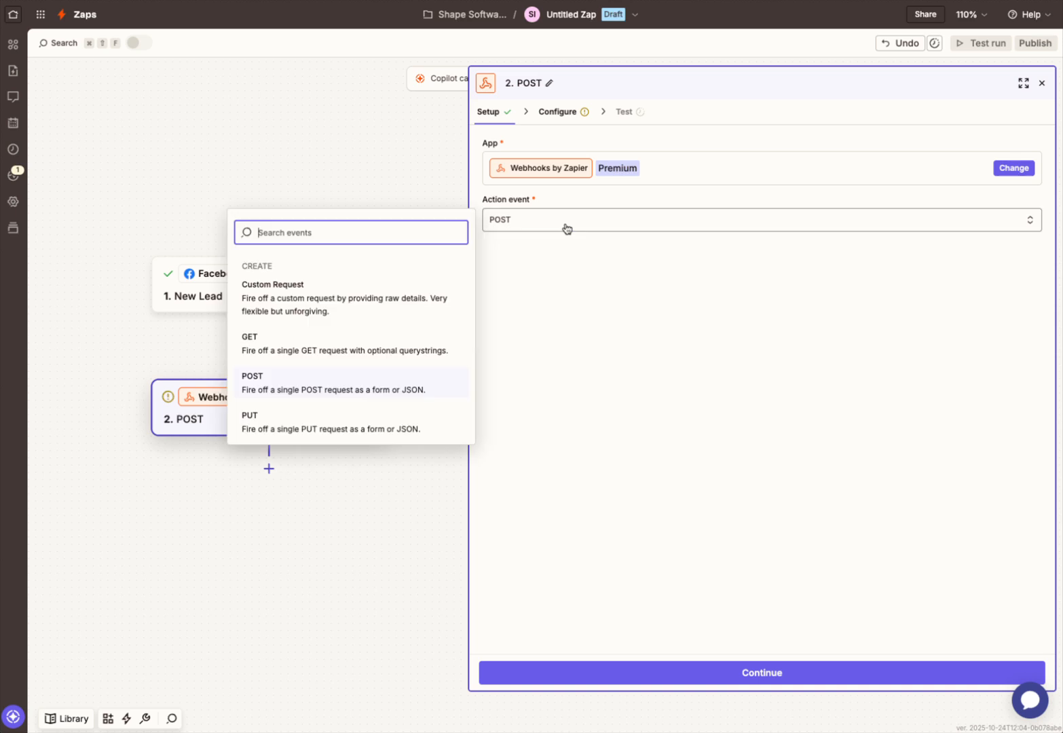
pyautogui.click(710, 355)
pyautogui.click(808, 670)
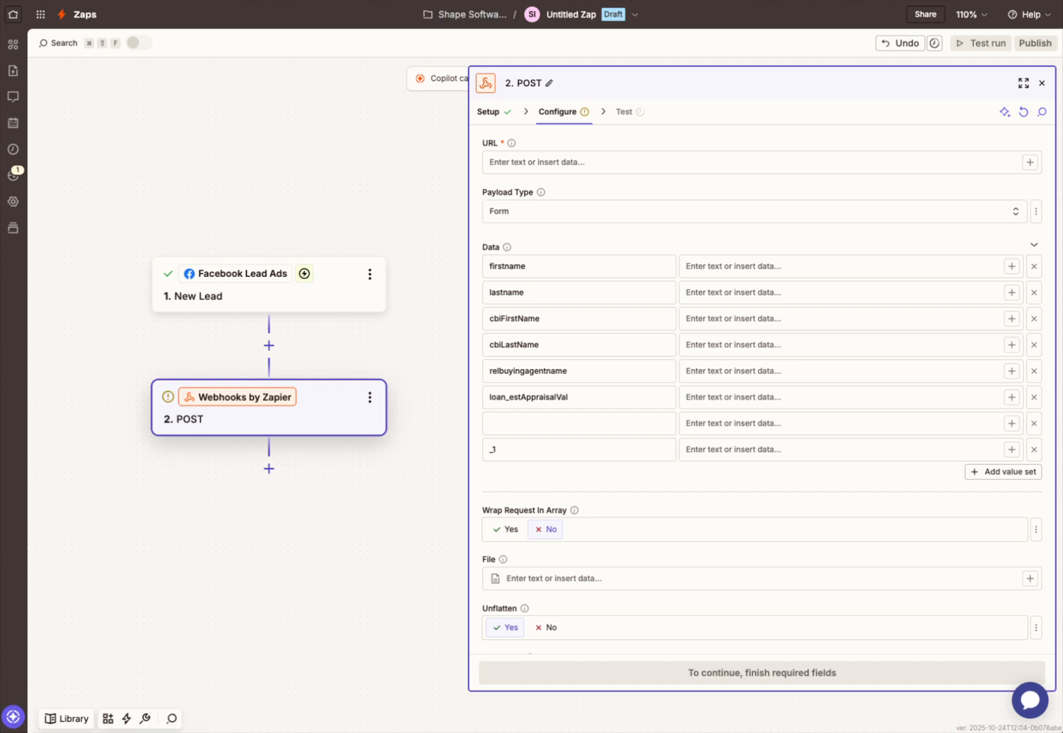
# Step: Delete every preset Data row, including firstname and lastname, and clear the leftover _1 key
pyautogui.click(1035, 269)
pyautogui.click(1036, 270)
pyautogui.click(1037, 272)
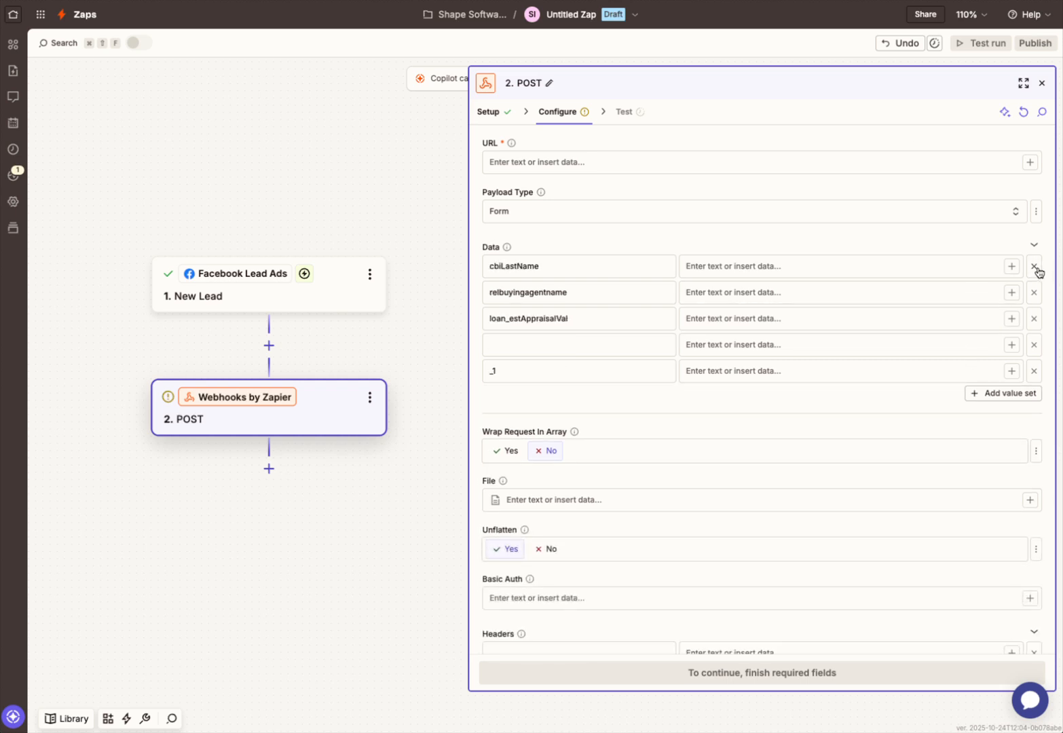
pyautogui.click(1036, 271)
pyautogui.click(1037, 272)
pyautogui.click(1036, 271)
pyautogui.click(1037, 271)
pyautogui.click(573, 258)
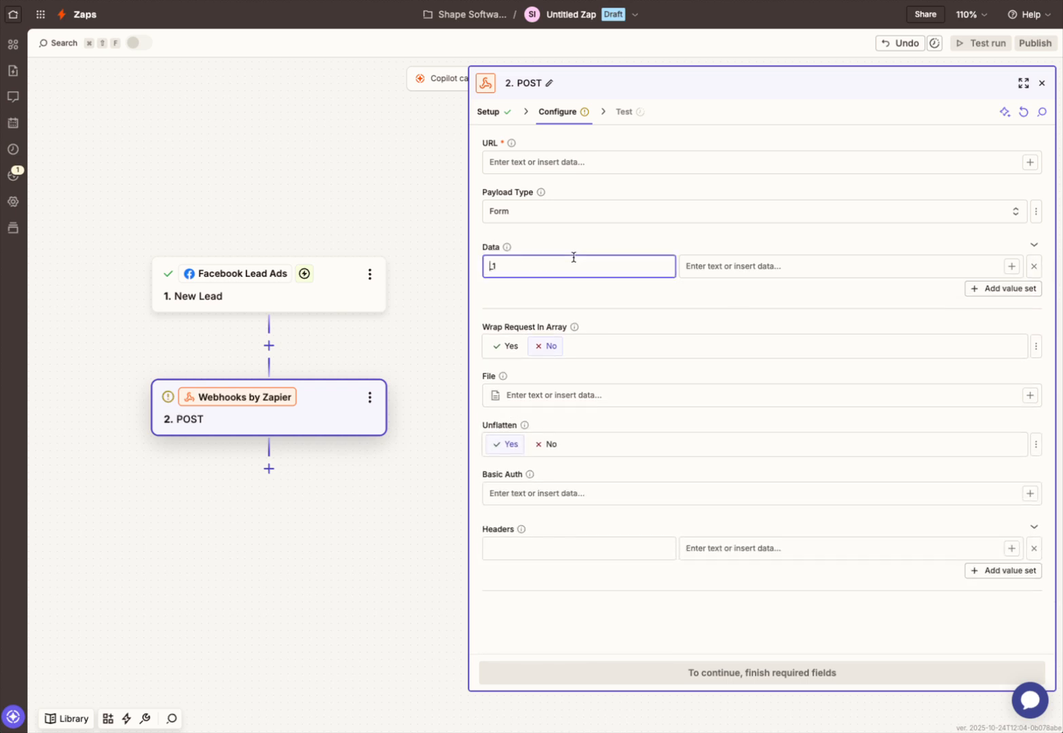
pyautogui.doubleClick(574, 258)
pyautogui.press('BackSpace')
pyautogui.click(614, 302)
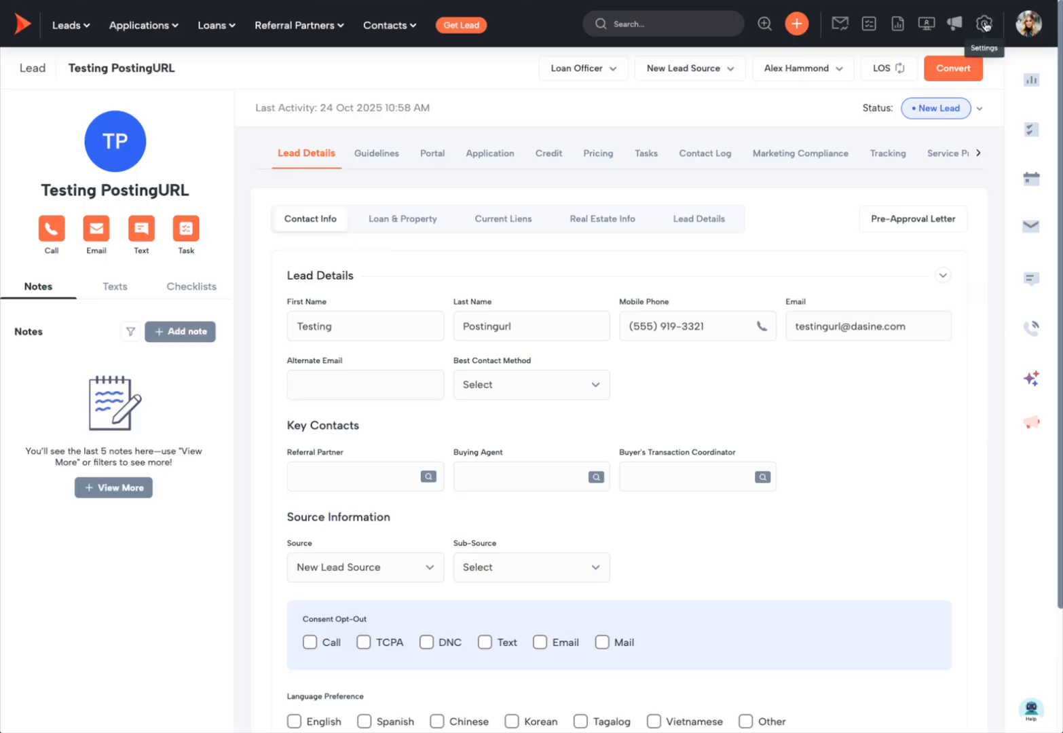
# Step: Search the Sales & Marketing marketing sources for 'soc'
pyautogui.click(984, 23)
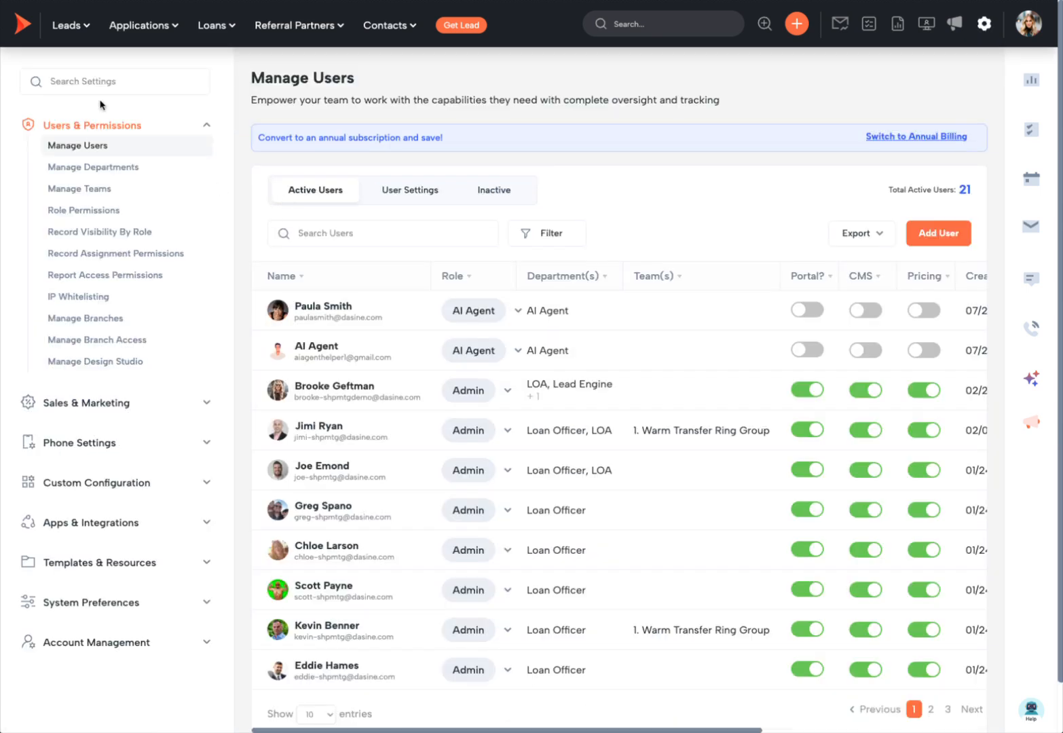
pyautogui.click(102, 405)
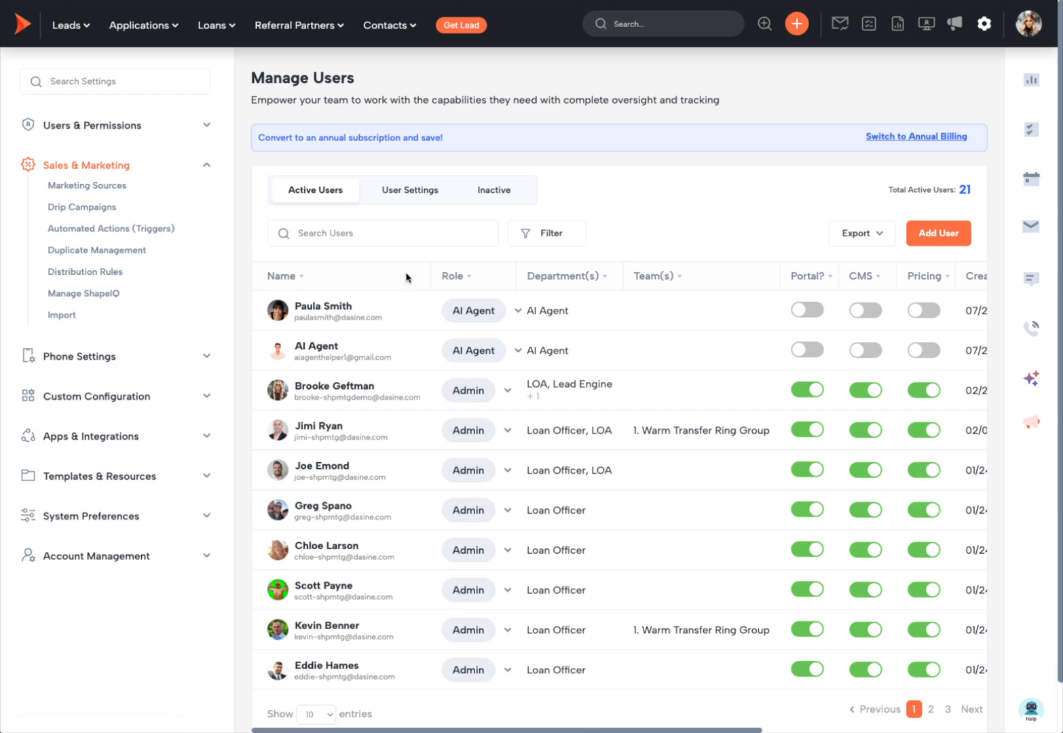
pyautogui.click(372, 154)
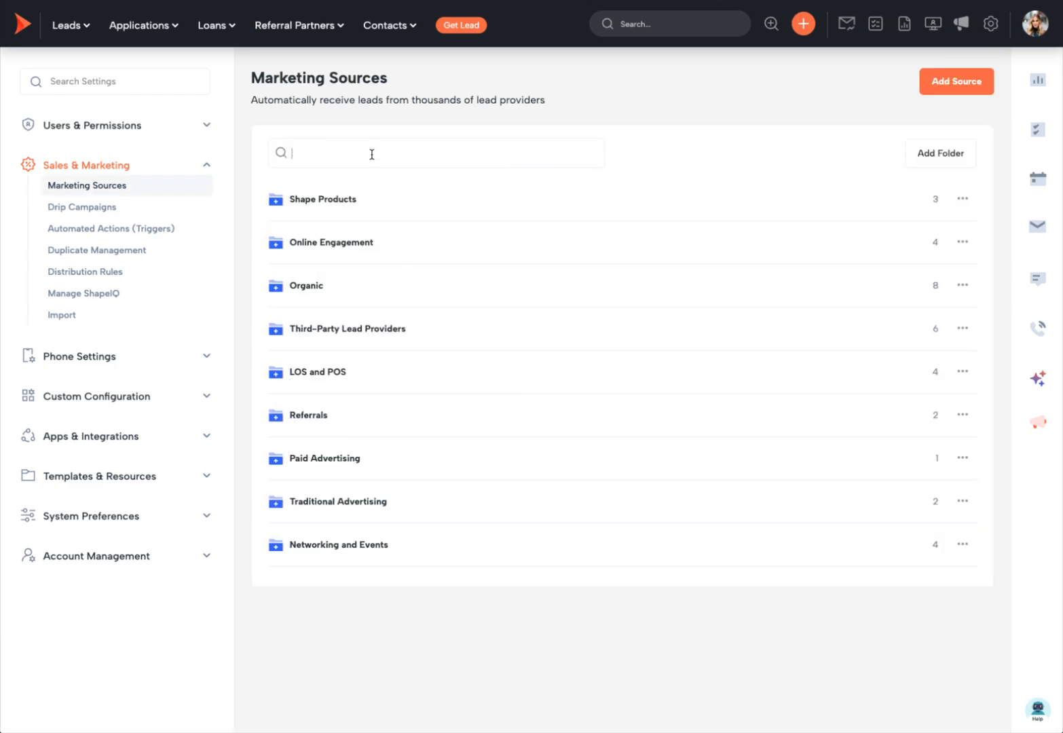
pyautogui.scroll(-6, 472, 431)
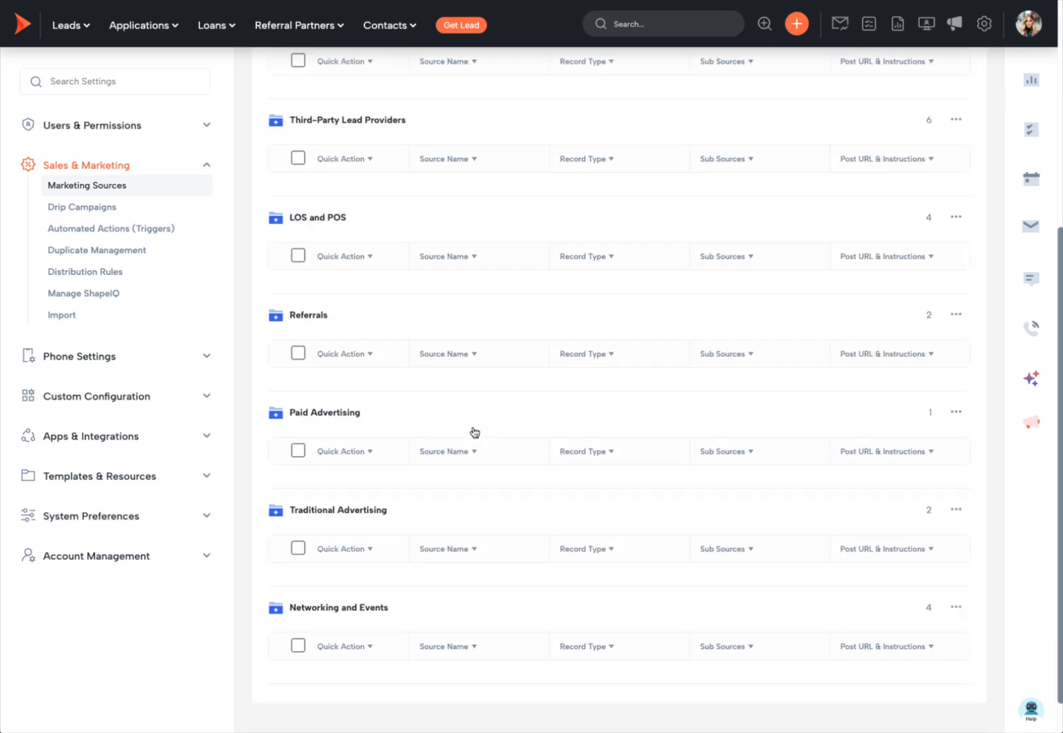
pyautogui.scroll(6, 474, 432)
pyautogui.doubleClick(351, 141)
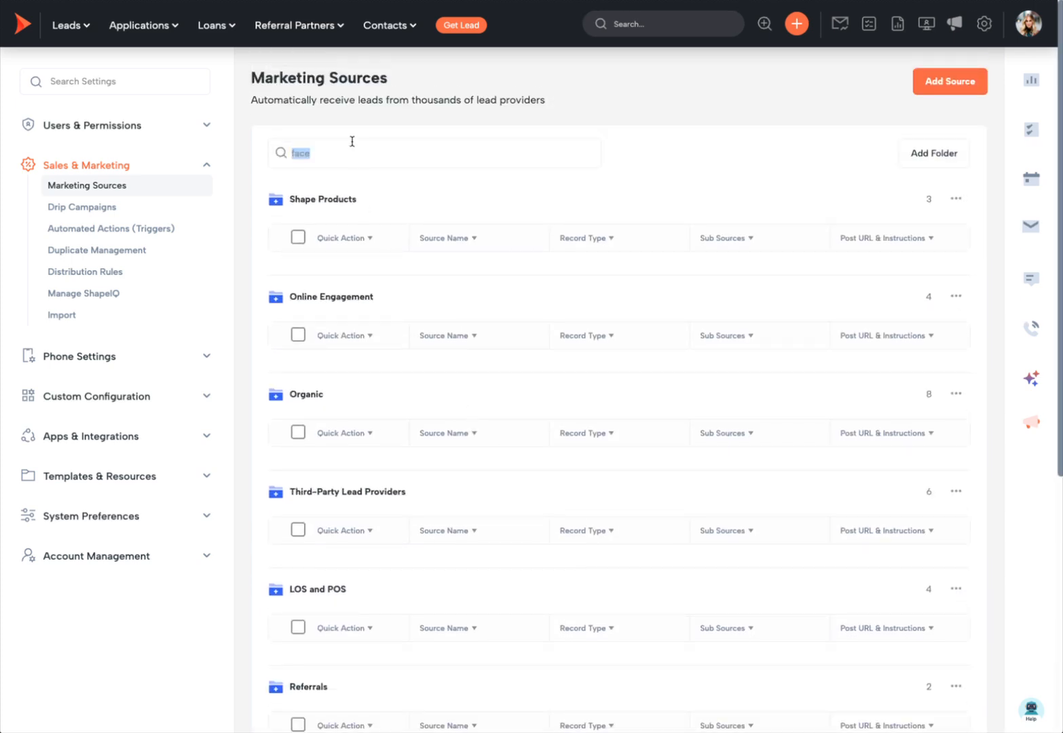
pyautogui.write('soc')
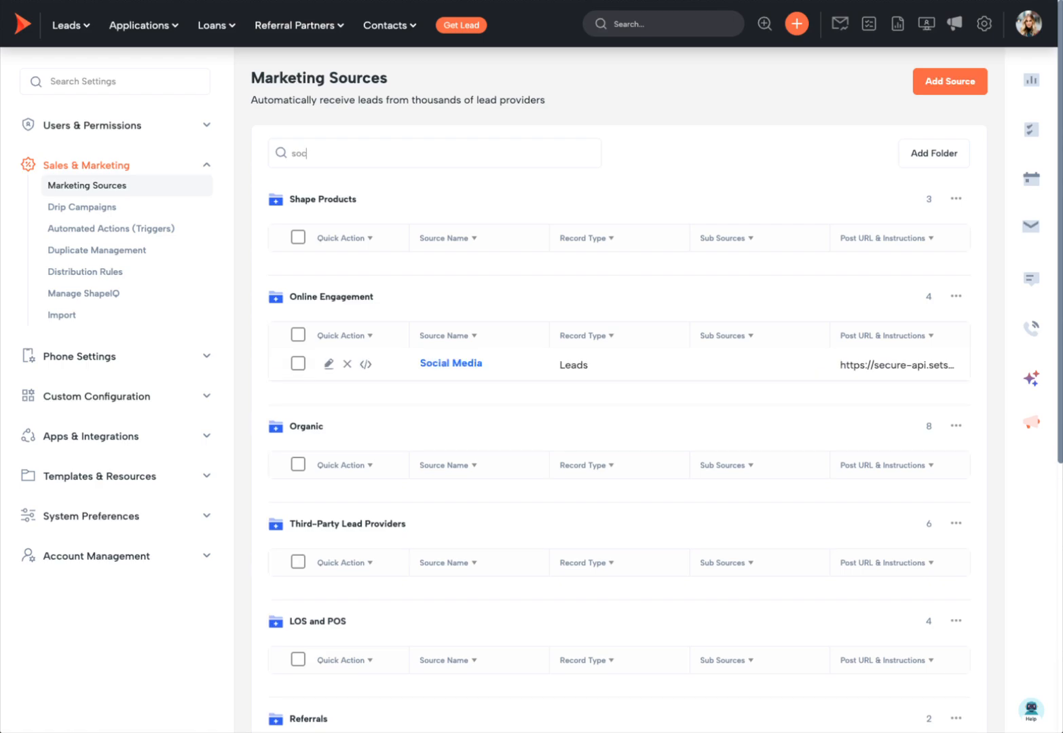
# Step: Open the Social Media source and copy its full posting URL
pyautogui.click(451, 364)
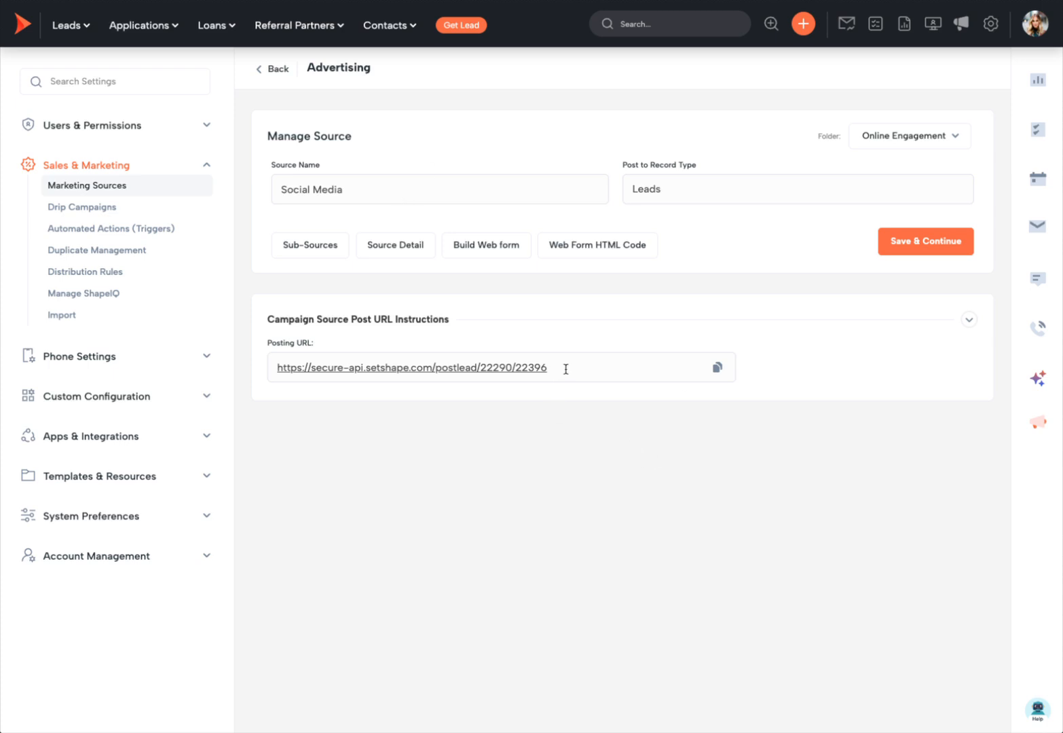
pyautogui.moveTo(566, 367); pyautogui.dragTo(261, 368)
pyautogui.press('super+c')
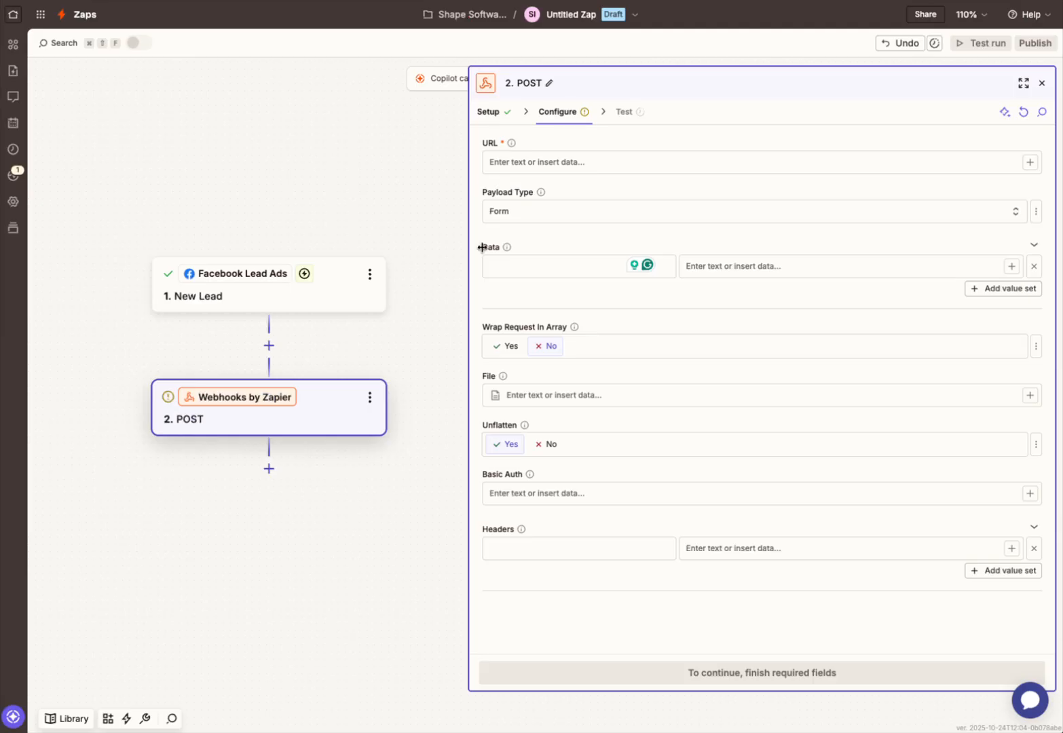
pyautogui.click(566, 164)
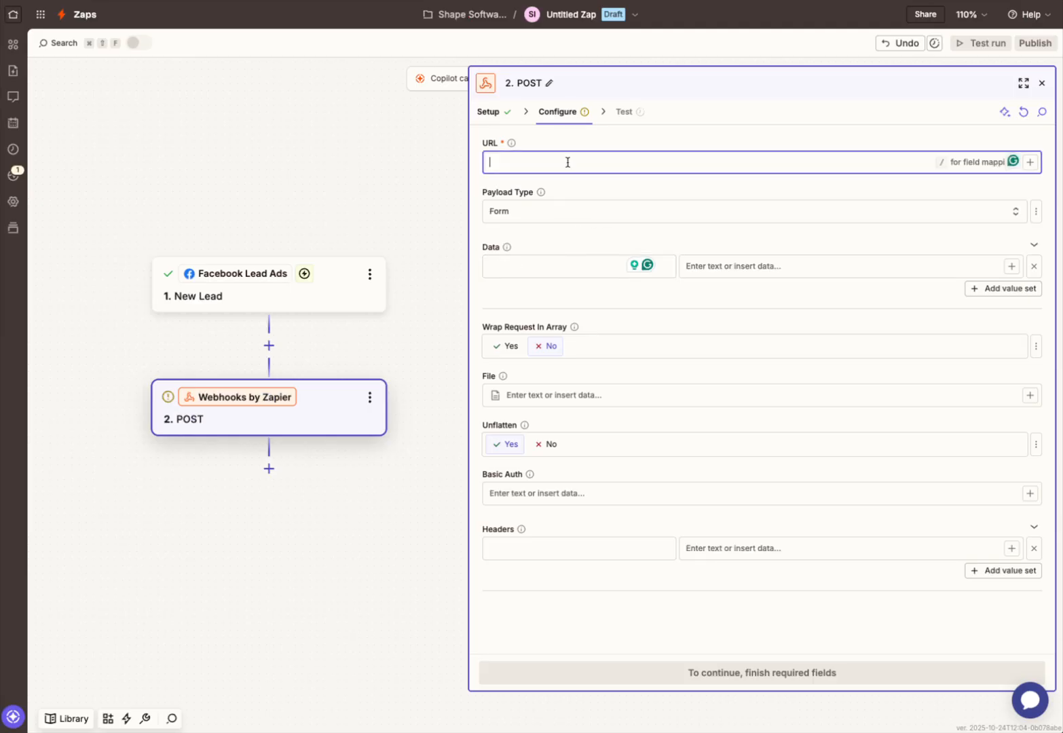
# Step: Paste the Shape posting URL and map Email and Full Name as the first two data values
pyautogui.press('super+v')
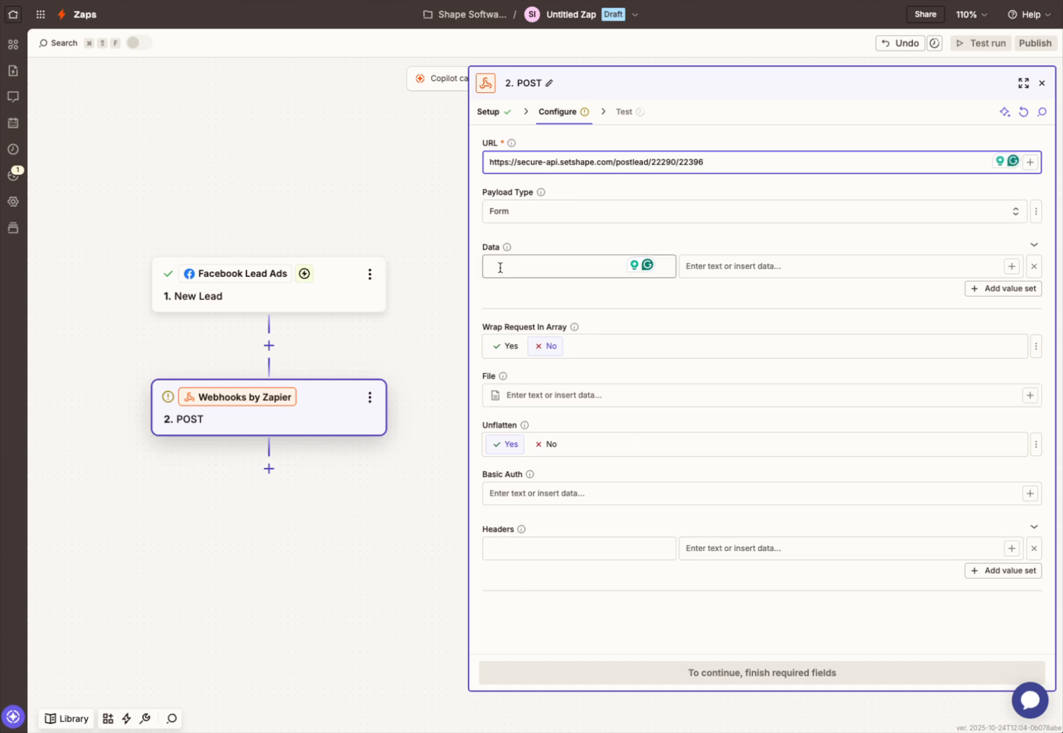
pyautogui.click(1011, 266)
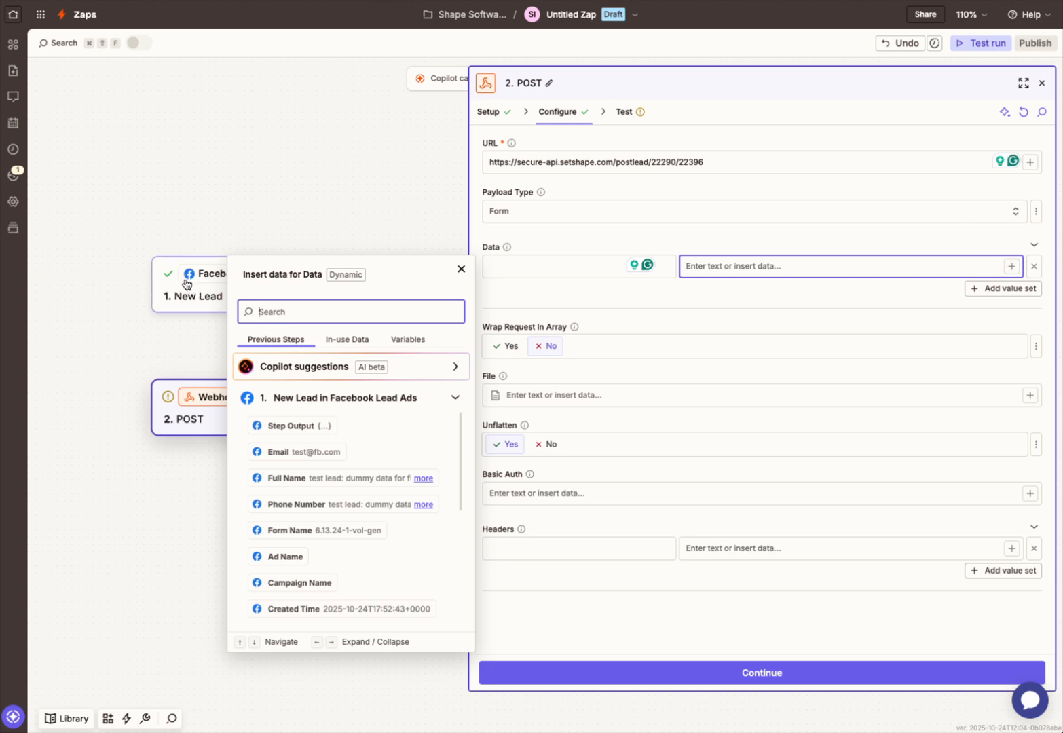
pyautogui.click(308, 450)
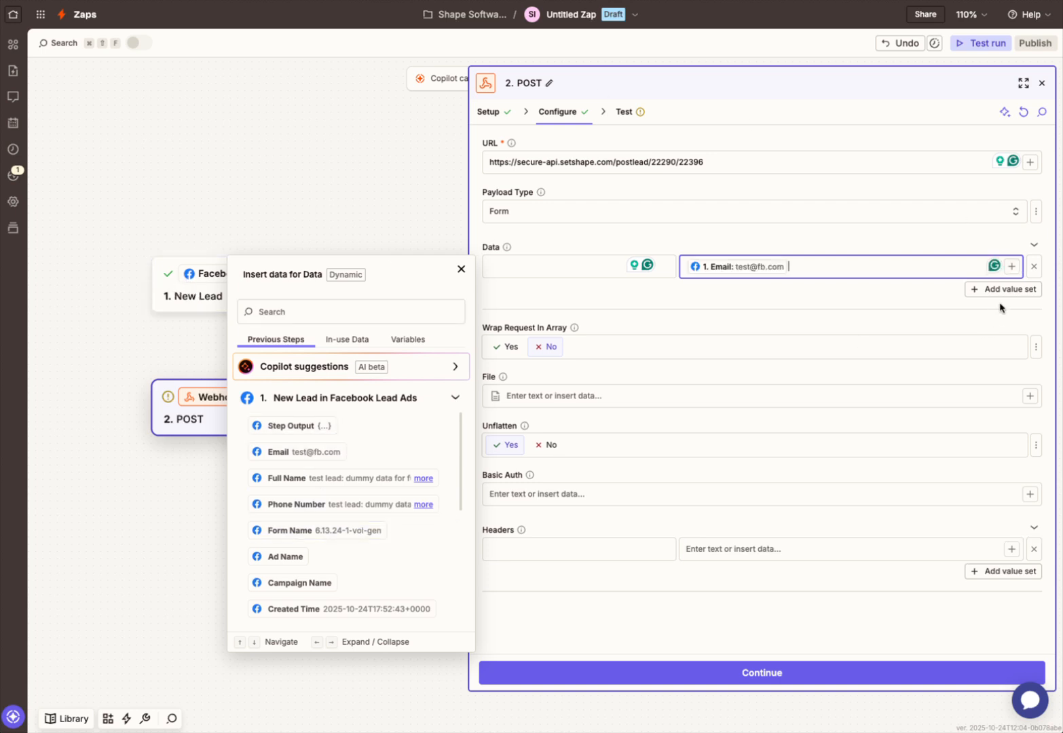
pyautogui.click(1002, 288)
pyautogui.click(982, 293)
pyautogui.scroll(-1, 345, 519)
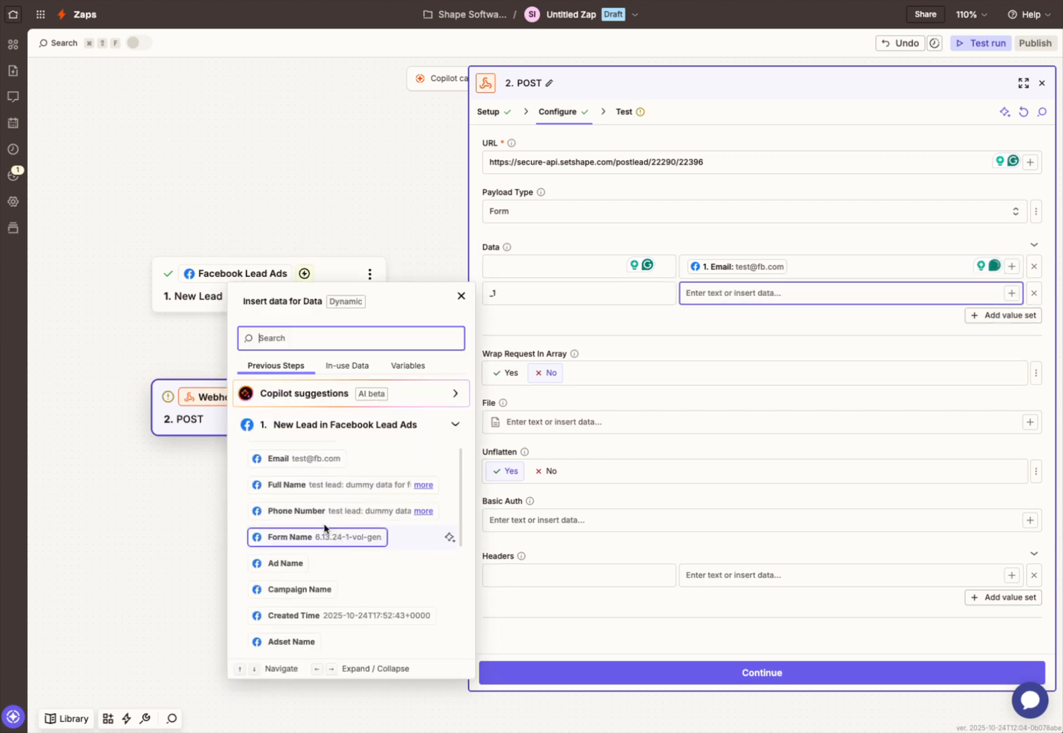
pyautogui.click(317, 486)
# Step: Map Created Time and Lead Id as the third and fourth data values
pyautogui.click(1014, 316)
pyautogui.click(1012, 319)
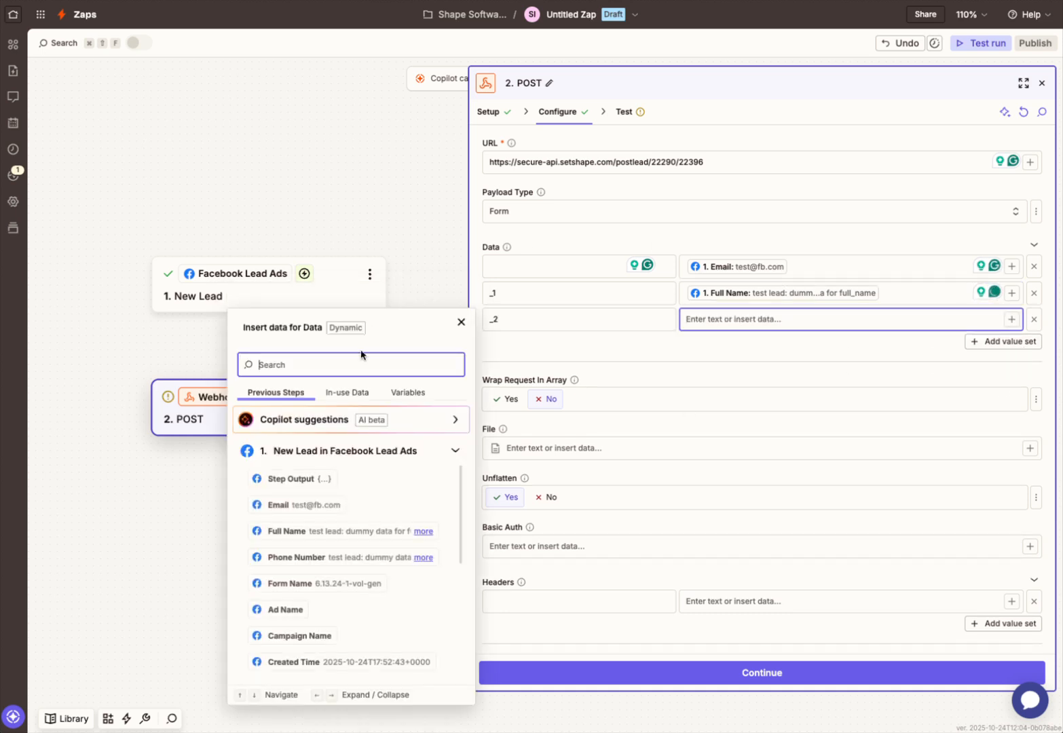
pyautogui.click(316, 504)
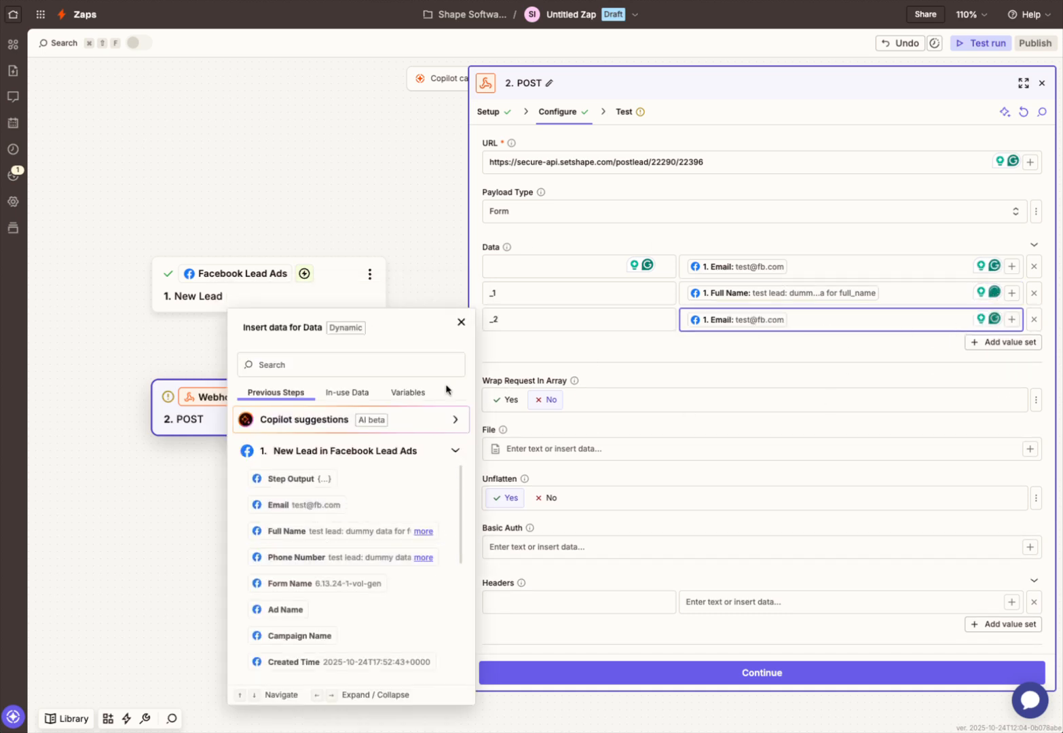
pyautogui.press('BackSpace')
pyautogui.scroll(-1, 280, 565)
pyautogui.scroll(-2, 280, 566)
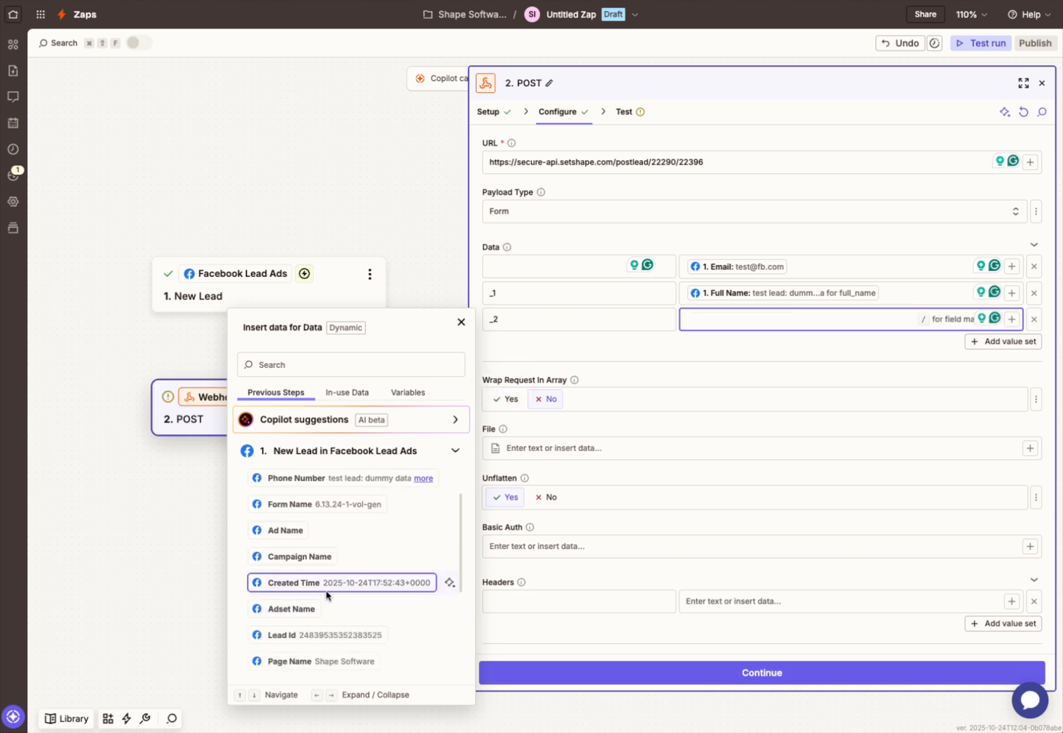
pyautogui.click(327, 585)
pyautogui.click(1007, 342)
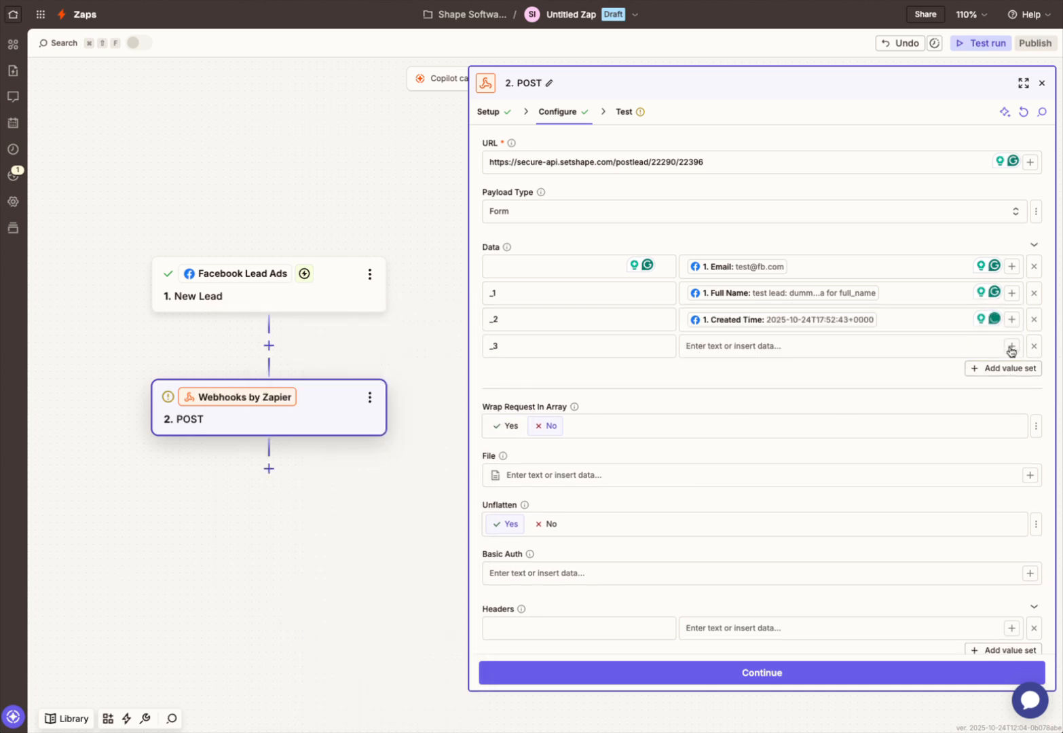
pyautogui.click(1011, 346)
pyautogui.scroll(-3, 326, 645)
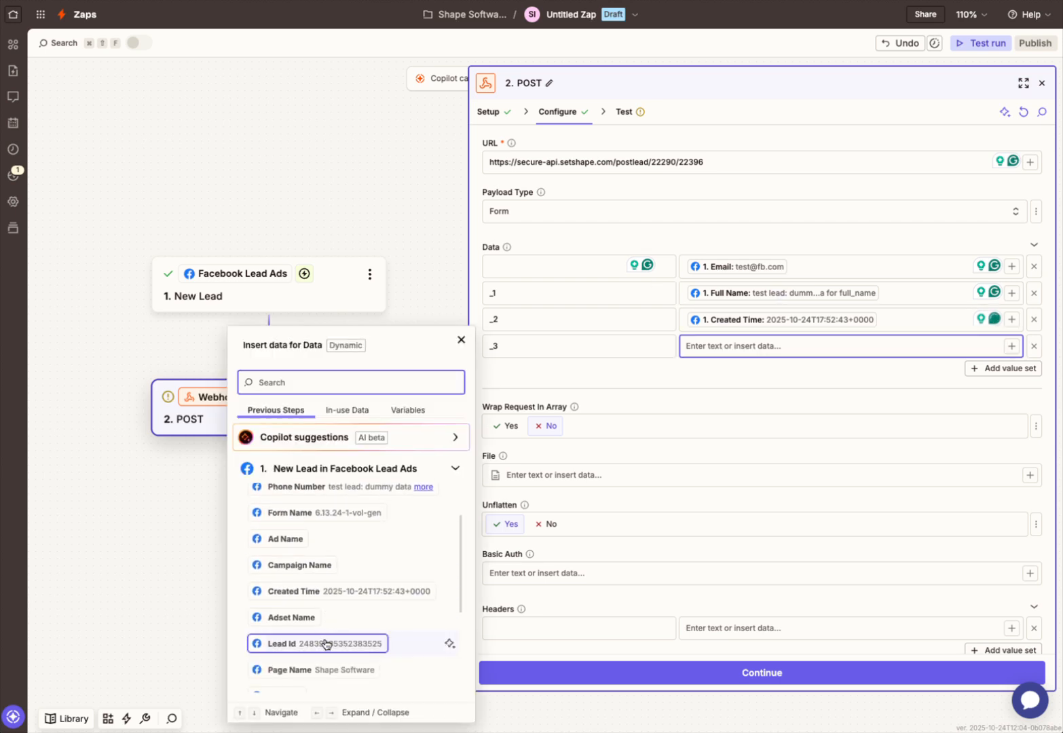
pyautogui.click(309, 629)
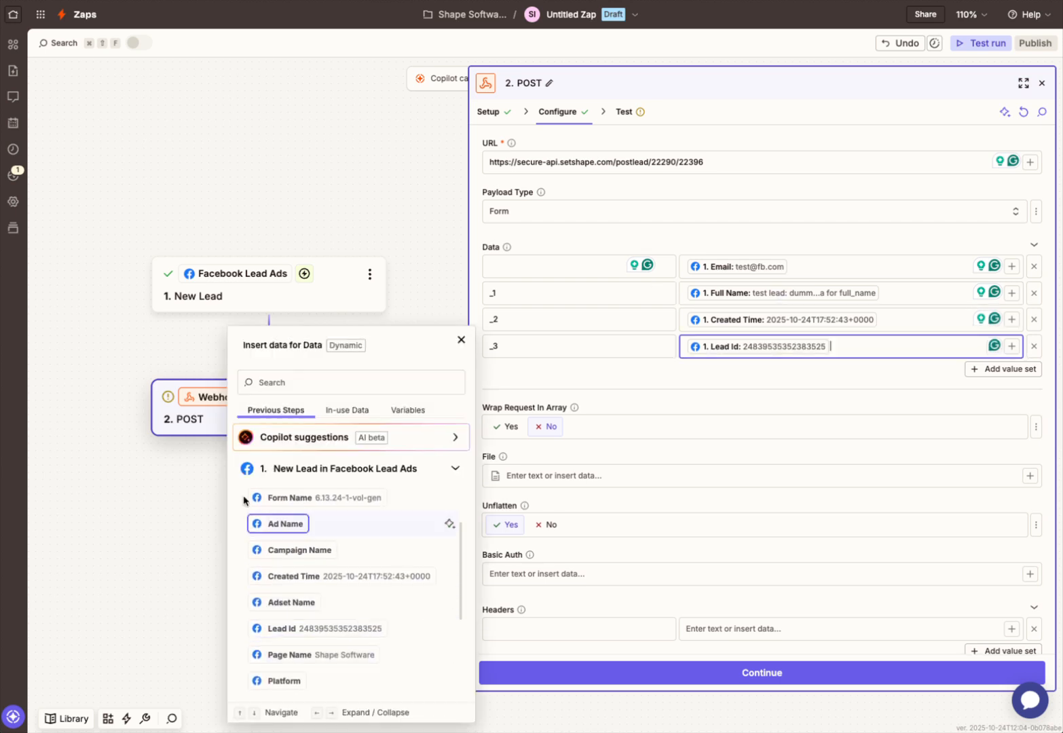
pyautogui.click(828, 386)
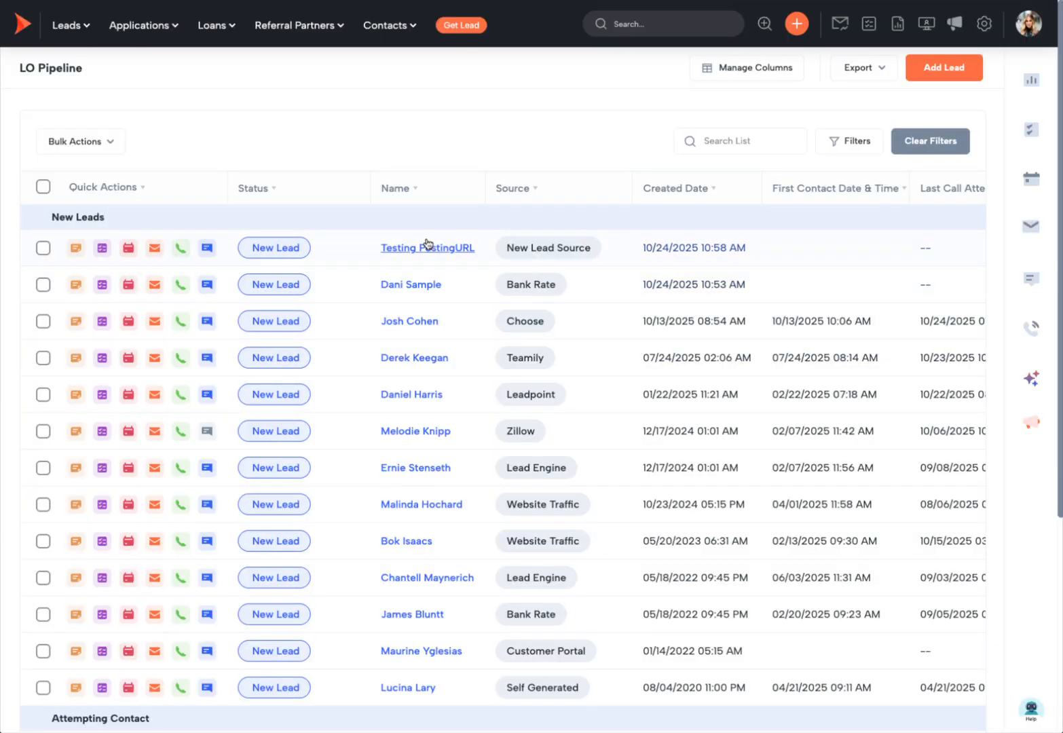
pyautogui.click(427, 245)
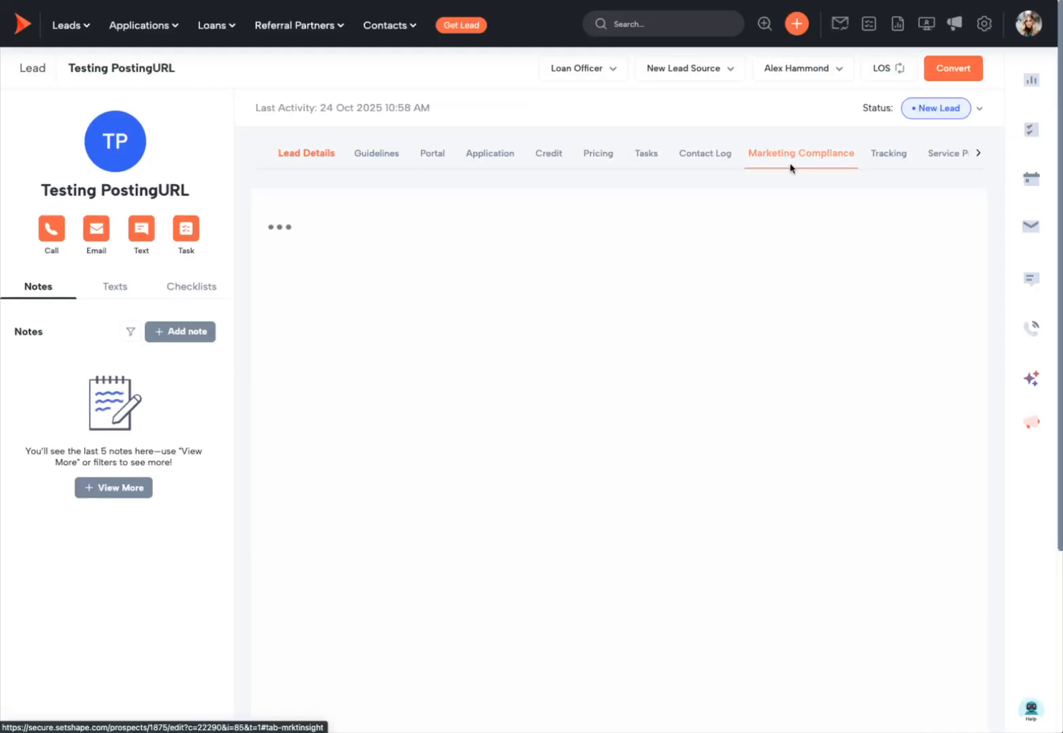
# Step: Inspect the test lead's opt-in compliance fields and the expanded Website Tracking UTM data
pyautogui.click(790, 167)
pyautogui.click(943, 275)
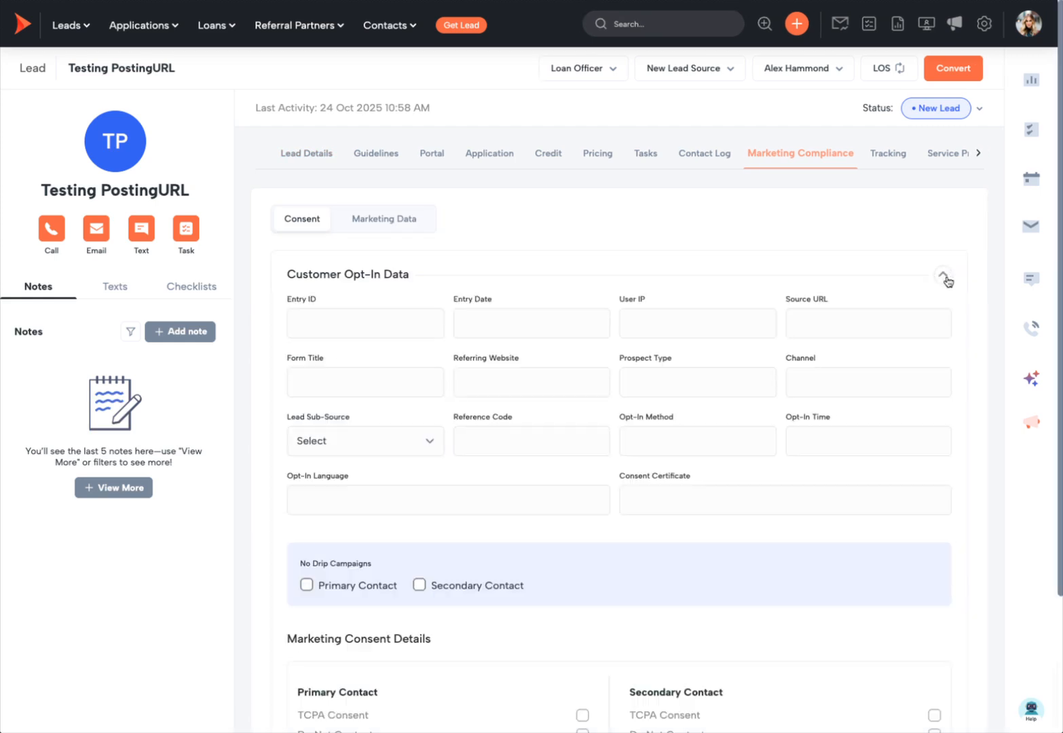
pyautogui.click(395, 313)
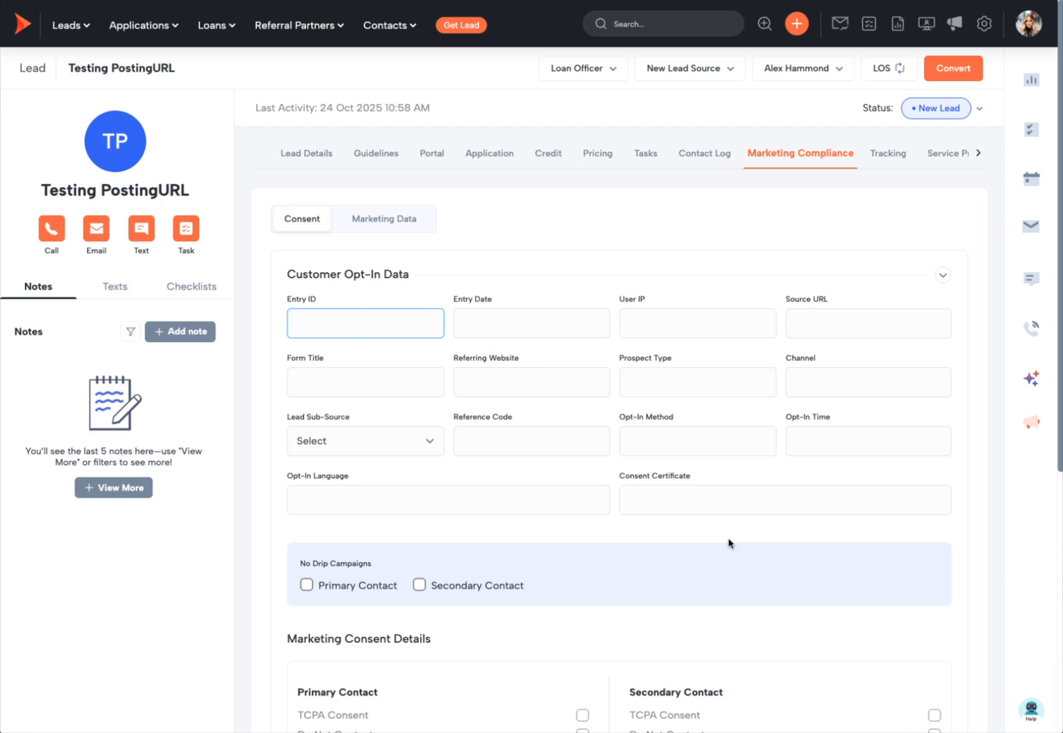
pyautogui.click(396, 222)
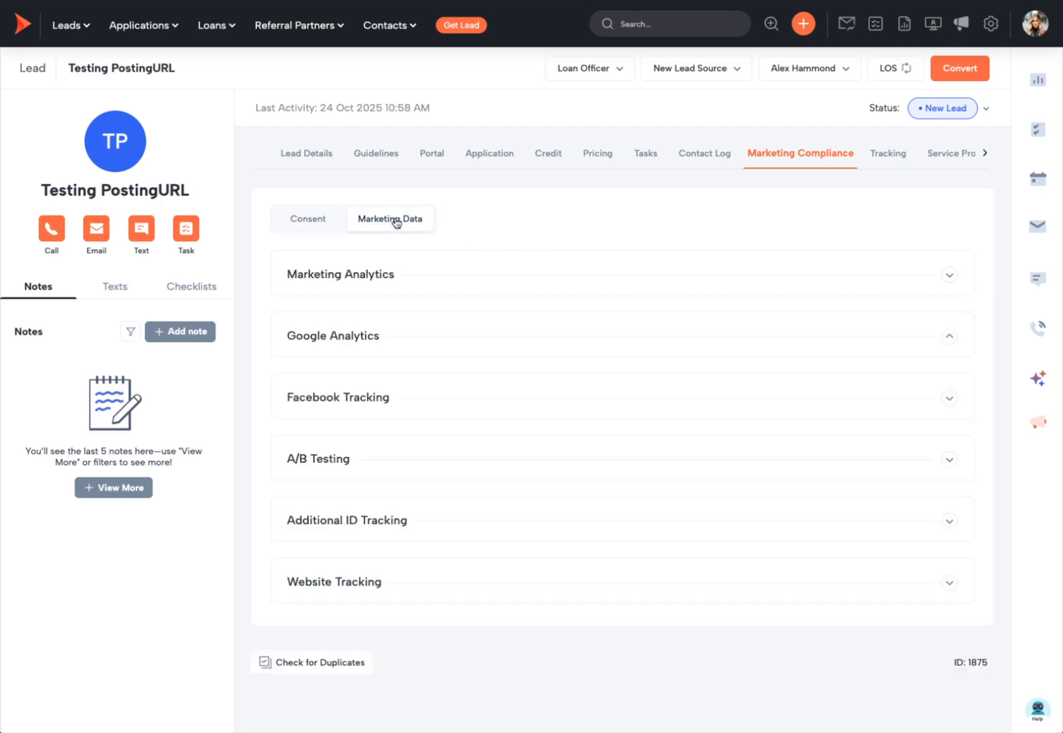
pyautogui.click(945, 581)
pyautogui.scroll(-1, 856, 556)
pyautogui.scroll(-4, 856, 555)
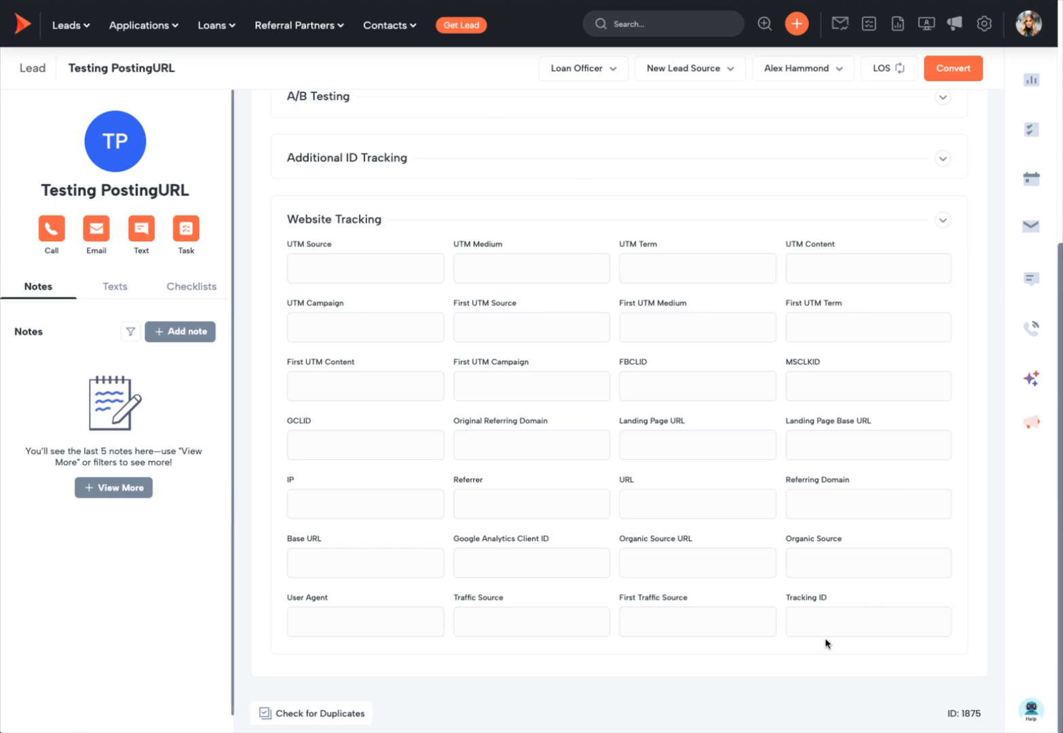
pyautogui.scroll(5, 826, 643)
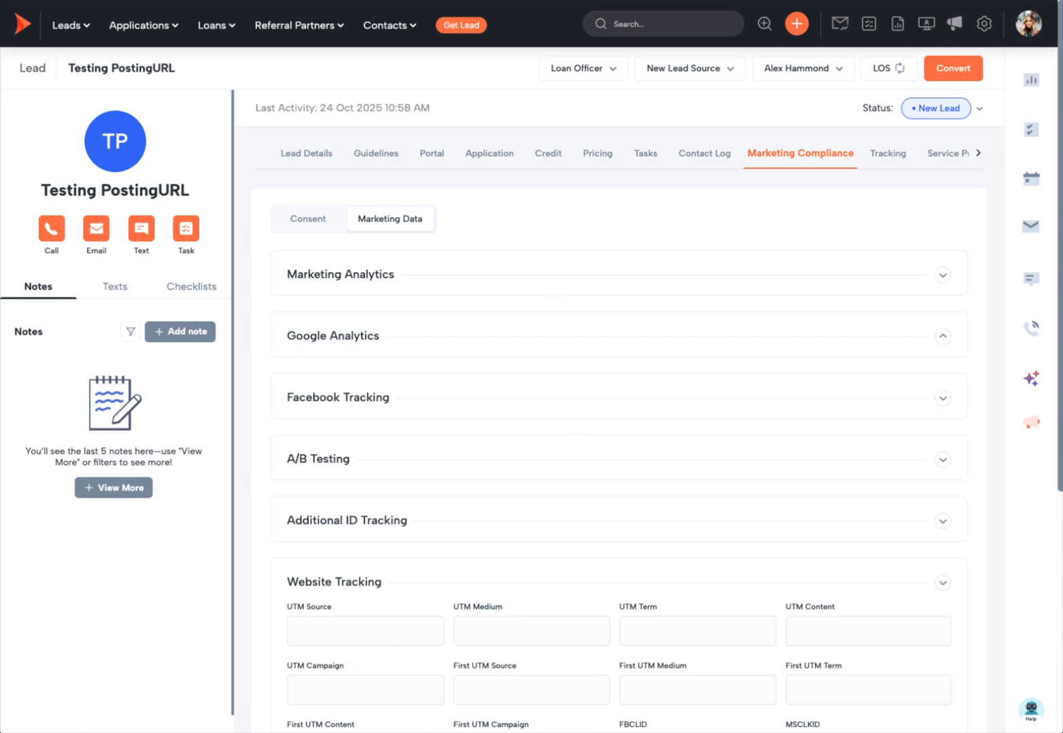
pyautogui.click(407, 0)
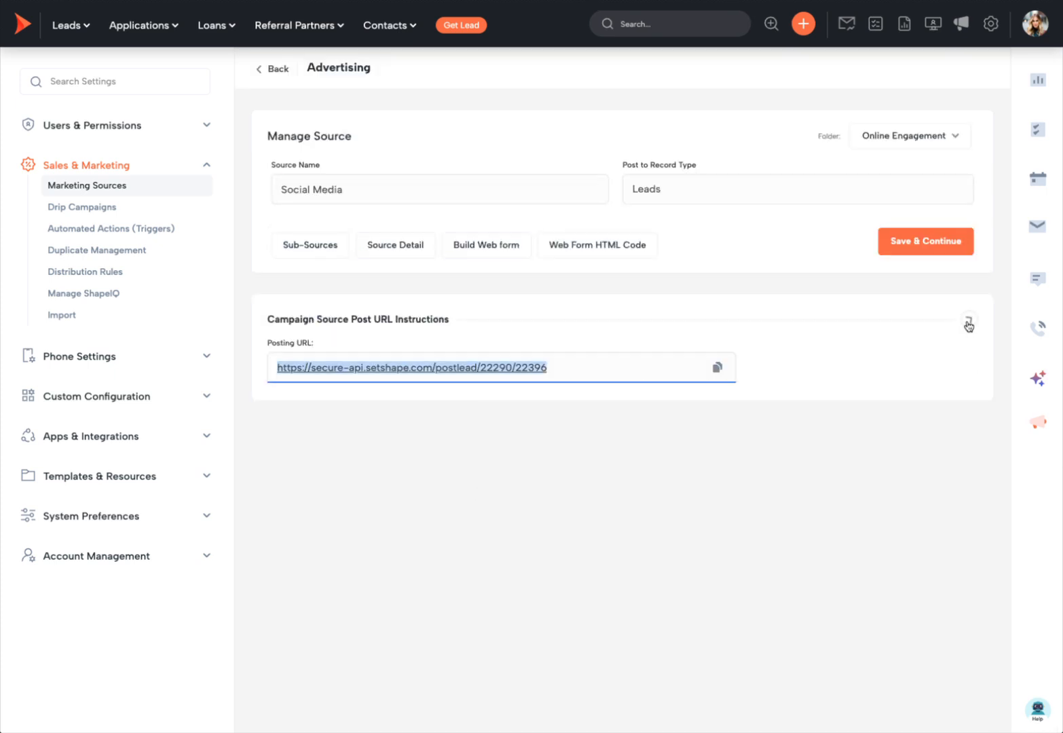
# Step: Expand the source's posting field table, search 'utm', clear it, and copy leadfullname
pyautogui.click(962, 319)
pyautogui.scroll(-3, 393, 531)
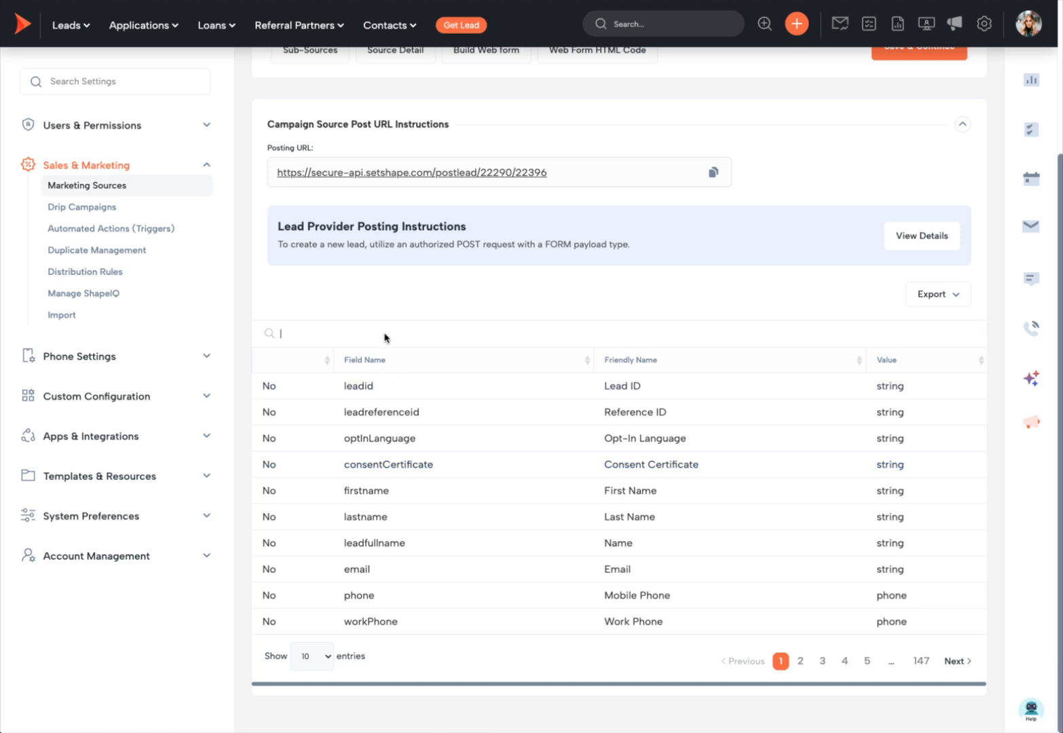
pyautogui.write('utm')
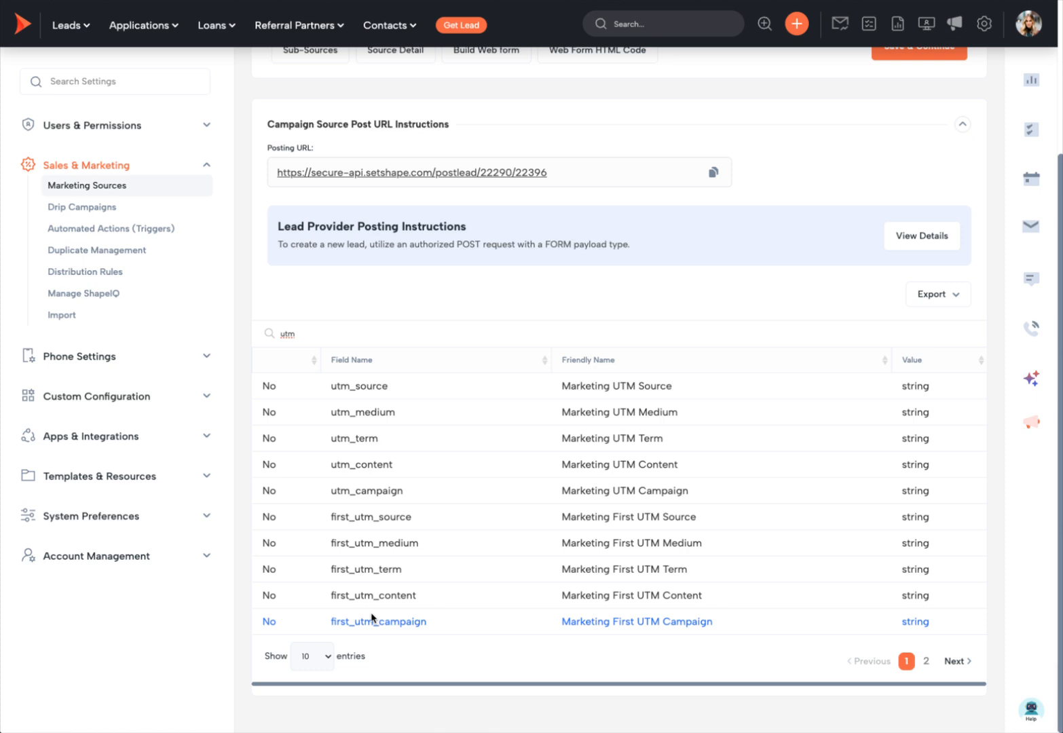
pyautogui.doubleClick(318, 334)
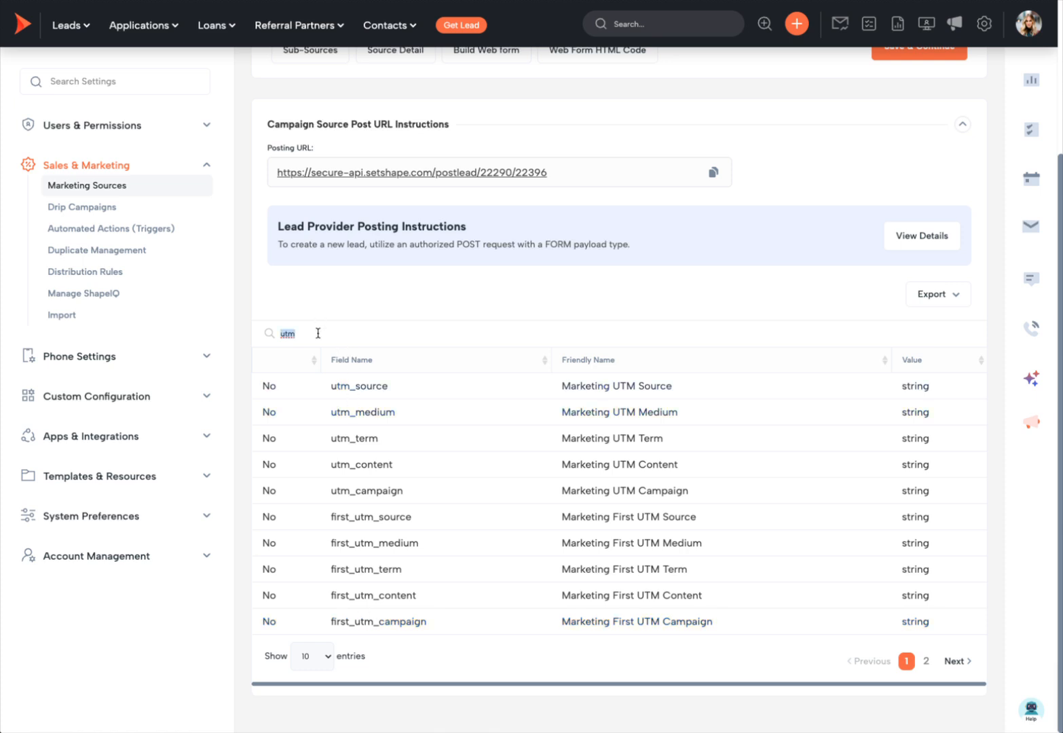
pyautogui.press('BackSpace')
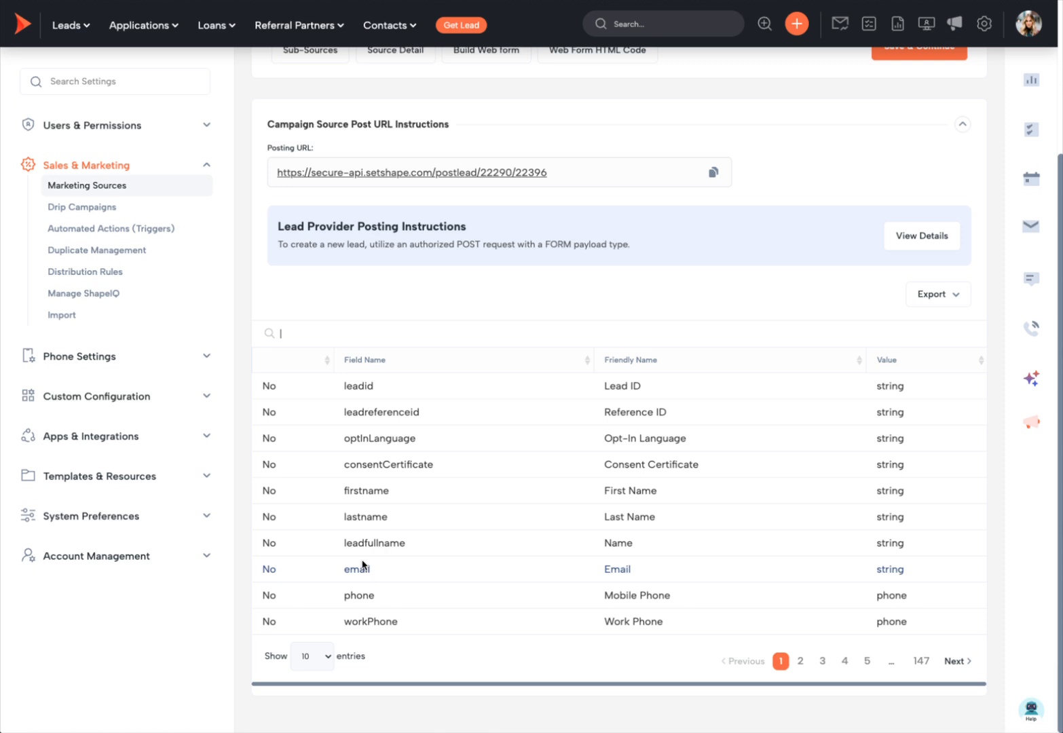
pyautogui.moveTo(406, 542); pyautogui.dragTo(342, 542)
pyautogui.hotkey('ctrl', 'c')
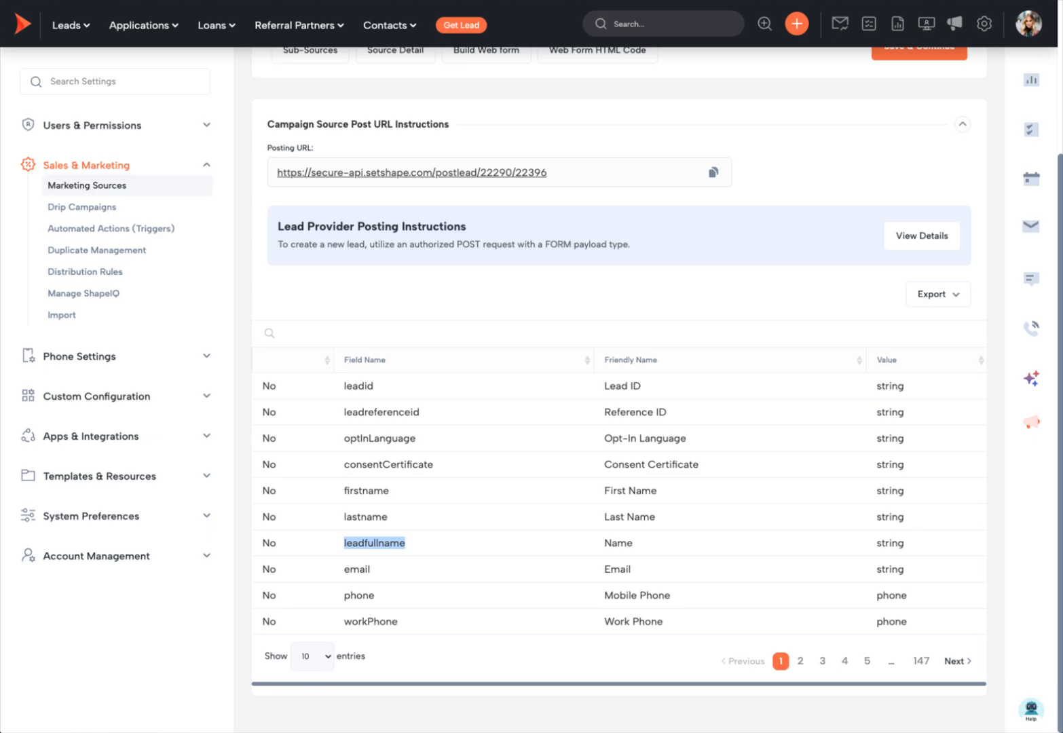
pyautogui.hotkey('ctrl', 'Tab')
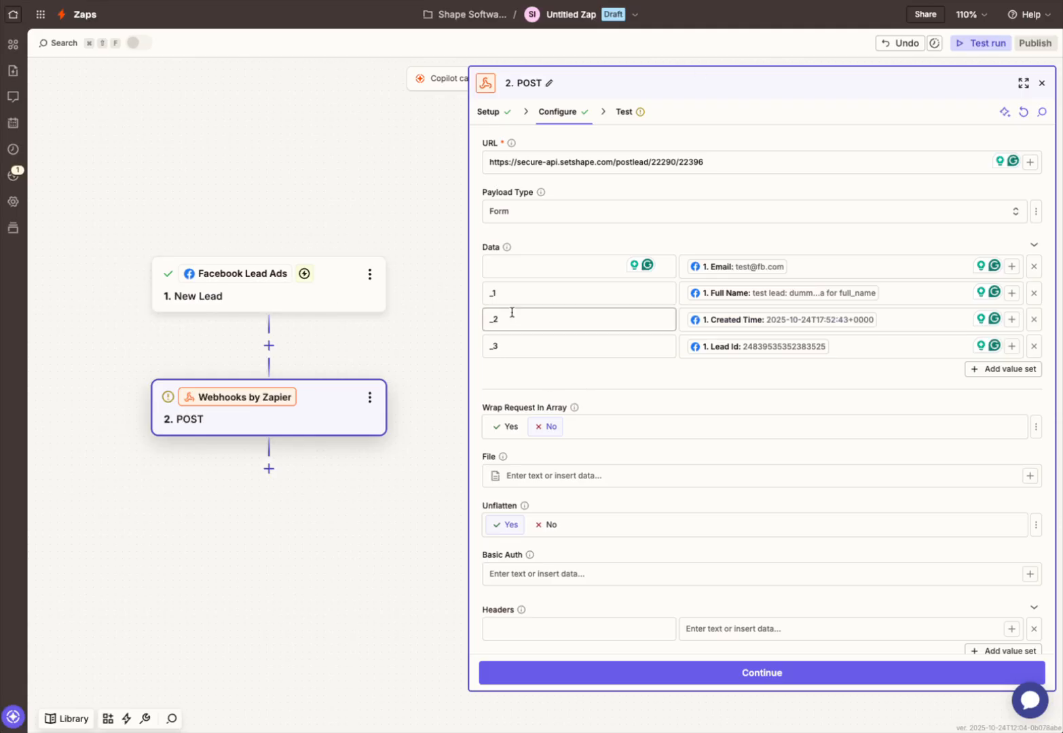
# Step: Paste leadfullname as the _1 key, then find createdDate and paste it as the next key
pyautogui.click(495, 293)
pyautogui.hotkey('ctrl', 'v')
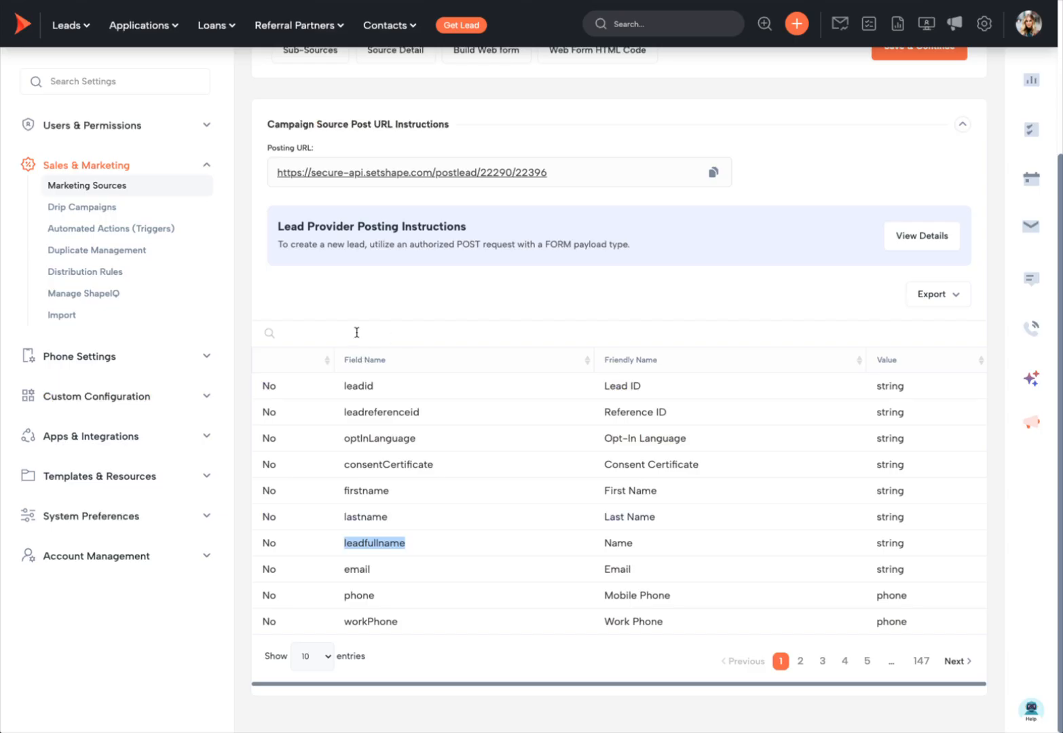
pyautogui.click(357, 332)
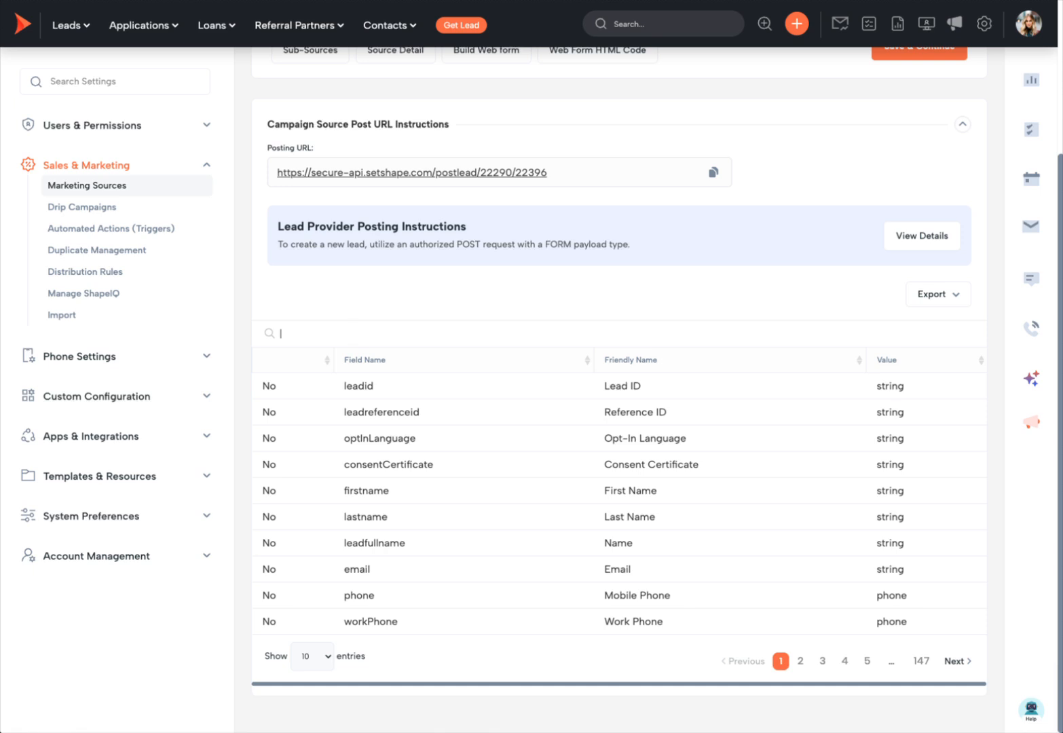
pyautogui.write('creta')
pyautogui.press('super+a')
pyautogui.write('crea')
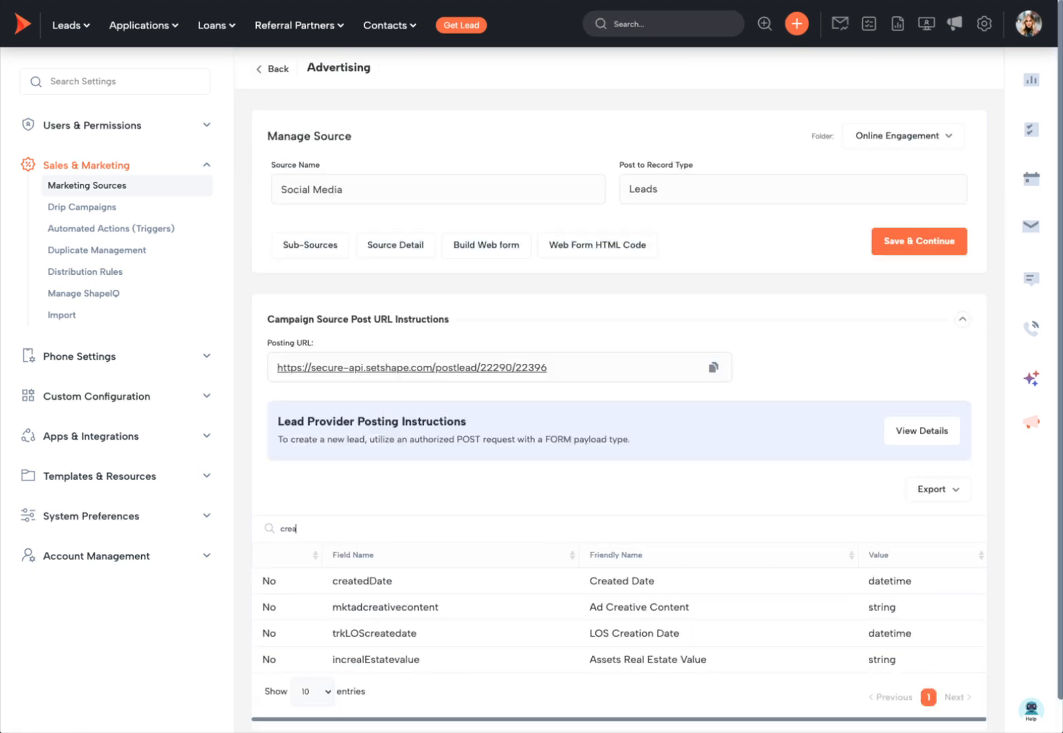
pyautogui.write('ted')
pyautogui.moveTo(405, 581); pyautogui.dragTo(344, 581)
pyautogui.press('super+c')
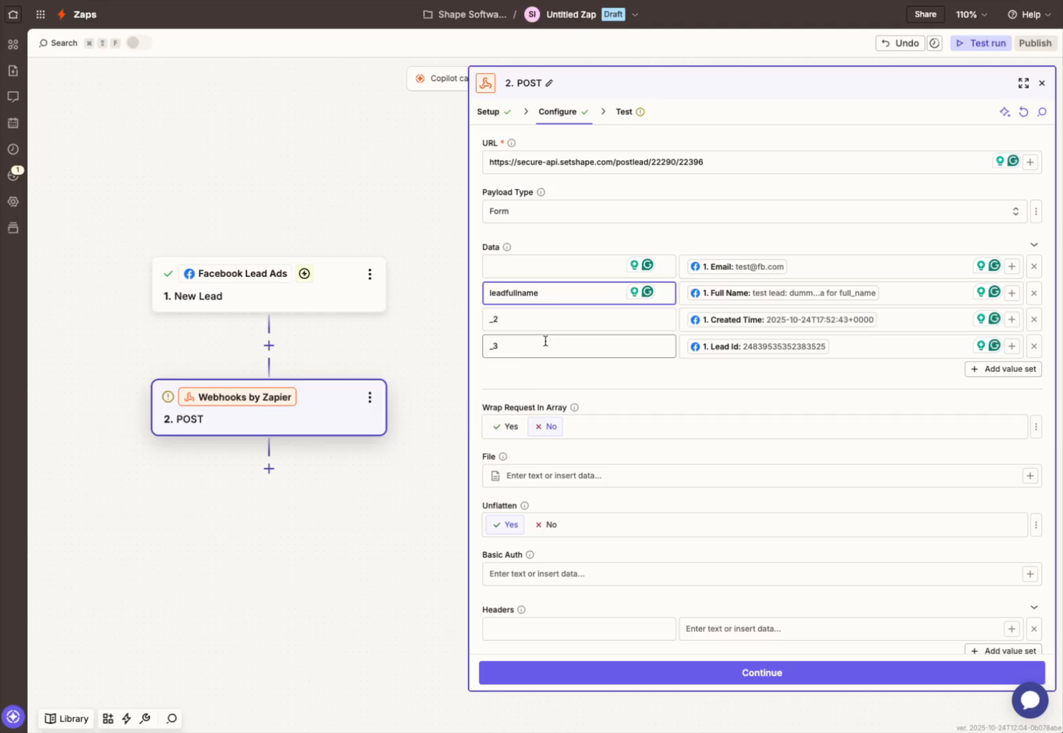
pyautogui.doubleClick(521, 319)
pyautogui.press('super+v')
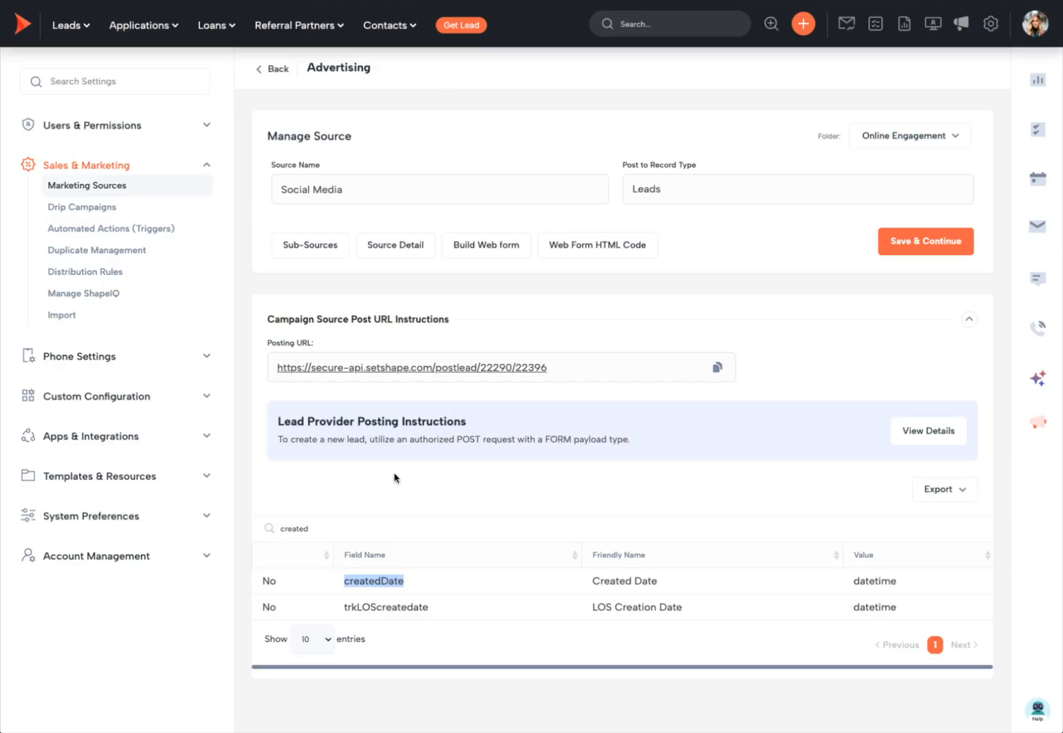
# Step: Search the field list for email and paste it as the first data key
pyautogui.doubleClick(340, 529)
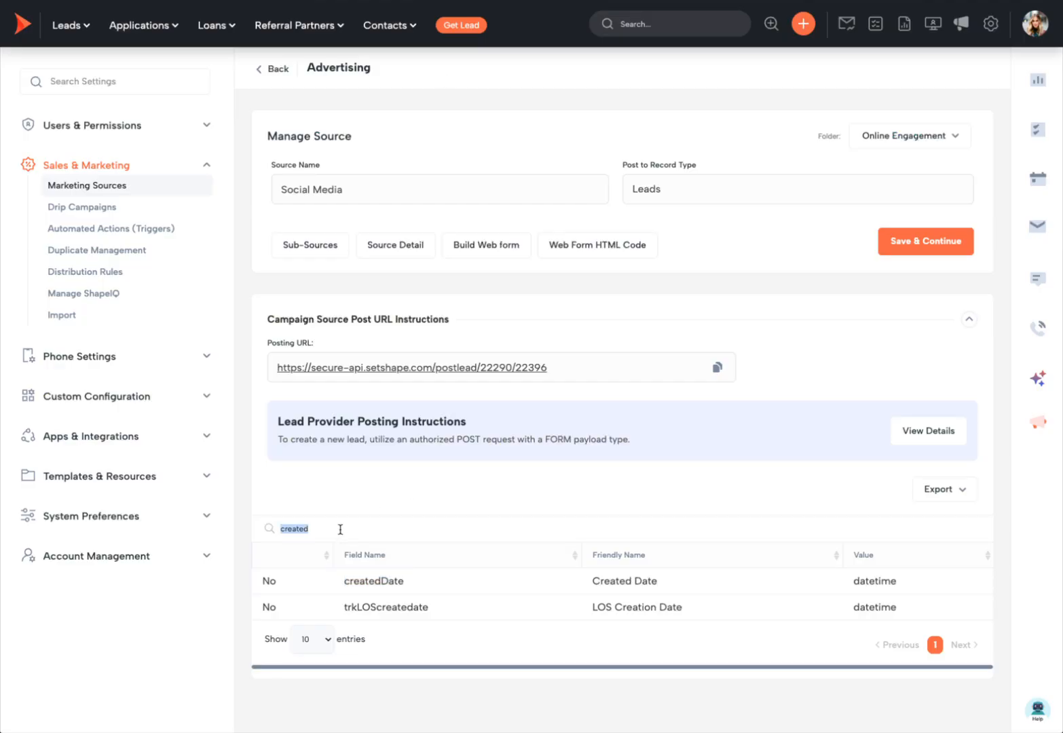
pyautogui.write('email')
pyautogui.moveTo(351, 581); pyautogui.dragTo(324, 582)
pyautogui.hotkey('ctrl', 'c')
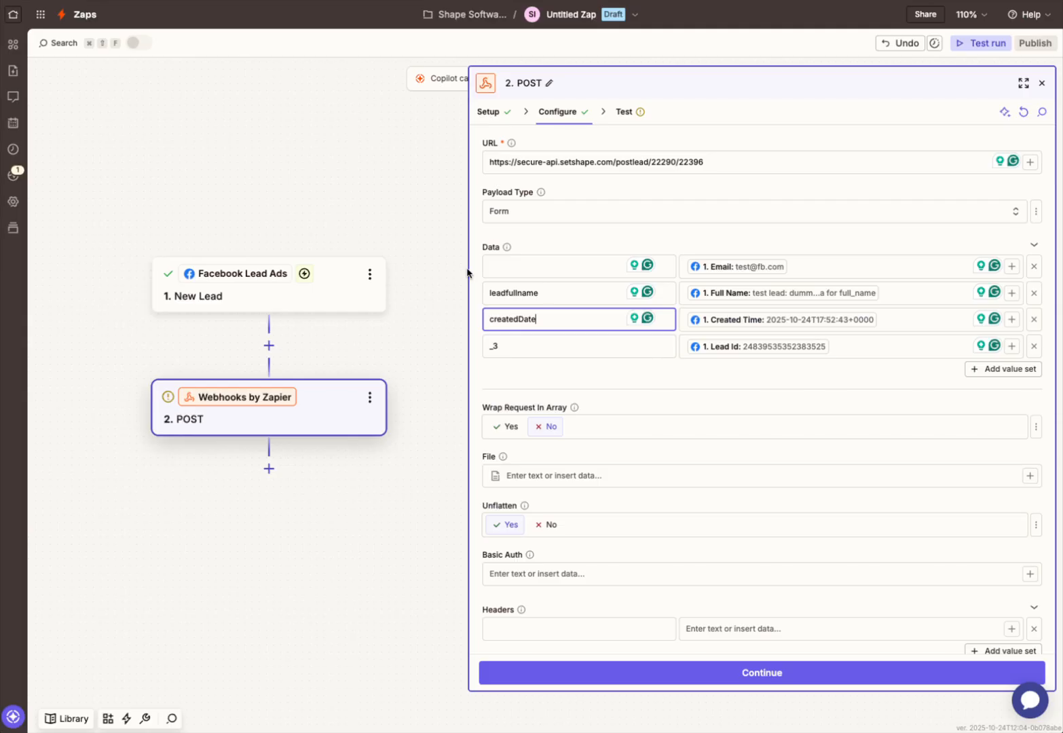
pyautogui.click(516, 266)
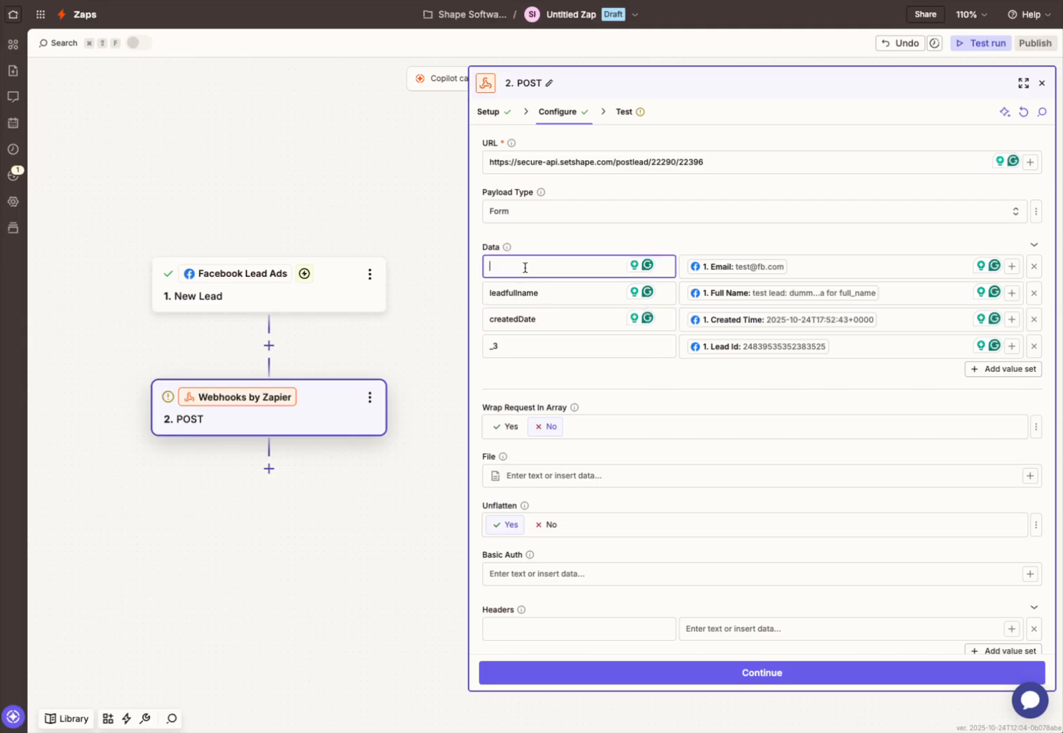
pyautogui.hotkey('ctrl', 'v')
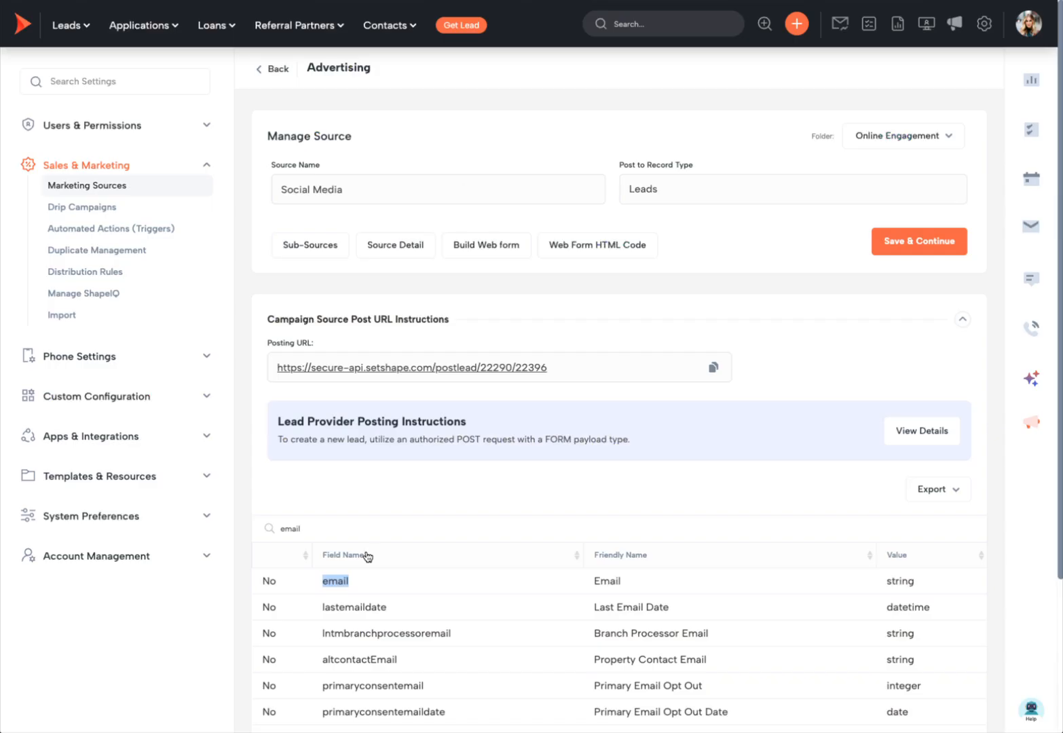
# Step: Copy leadreferenceid from the field list, paste it as the fourth data key, and continue to testing
pyautogui.doubleClick(306, 527)
pyautogui.write('reference')
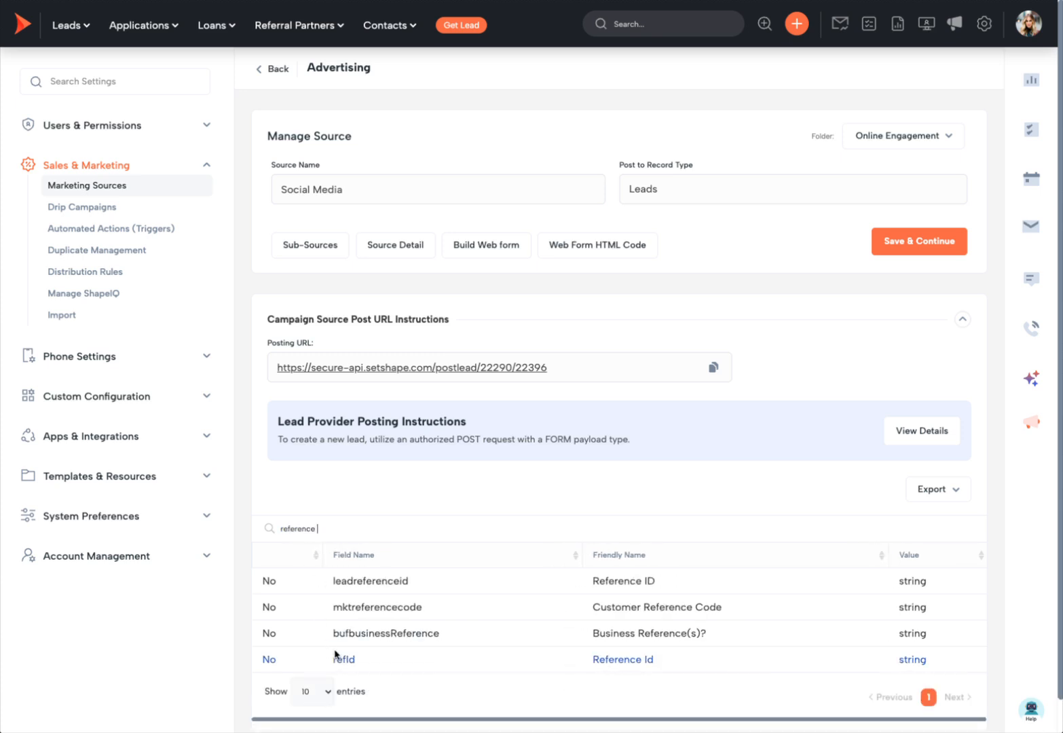
pyautogui.doubleClick(359, 582)
pyautogui.press('super+c')
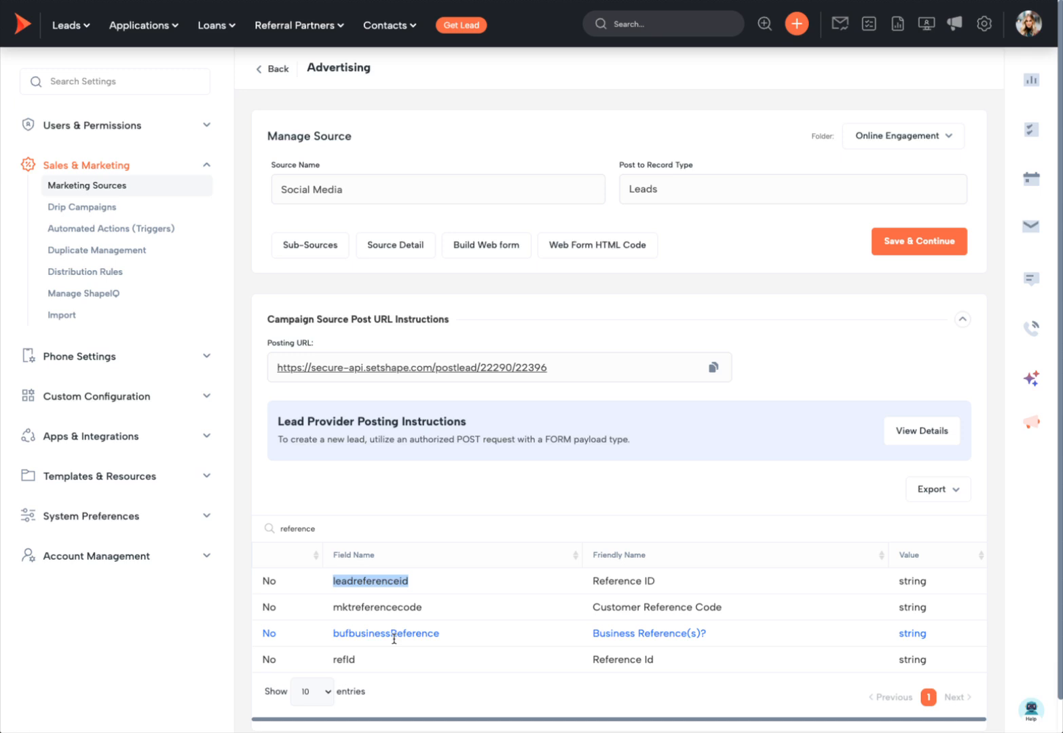
pyautogui.doubleClick(334, 531)
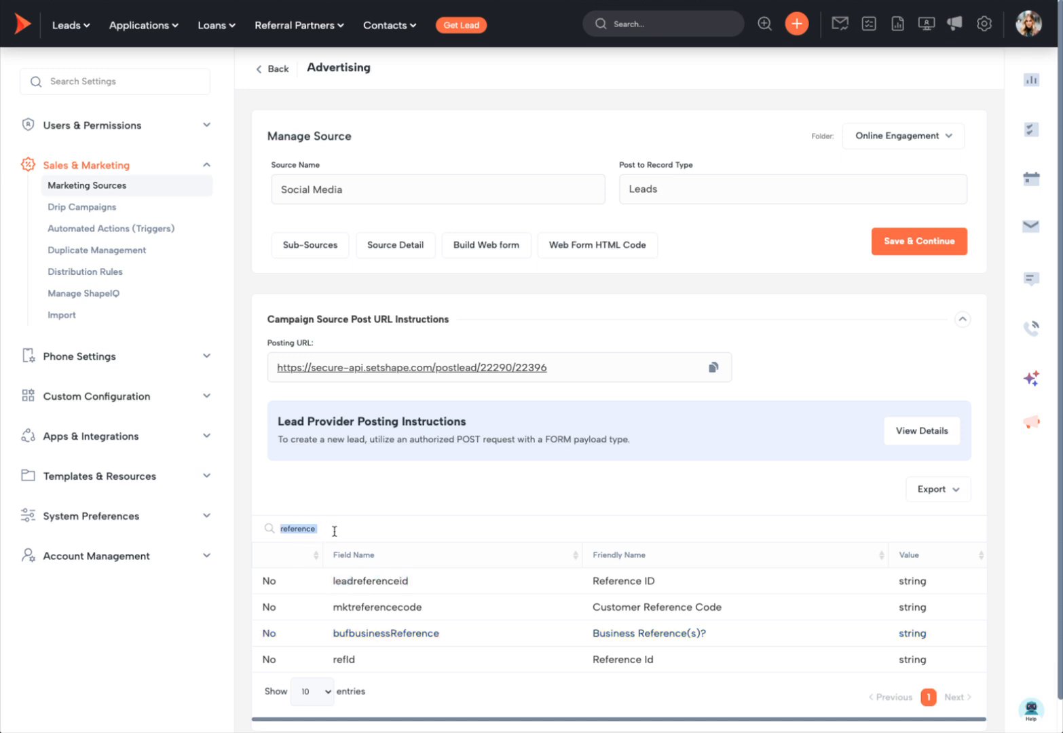
pyautogui.write('lead')
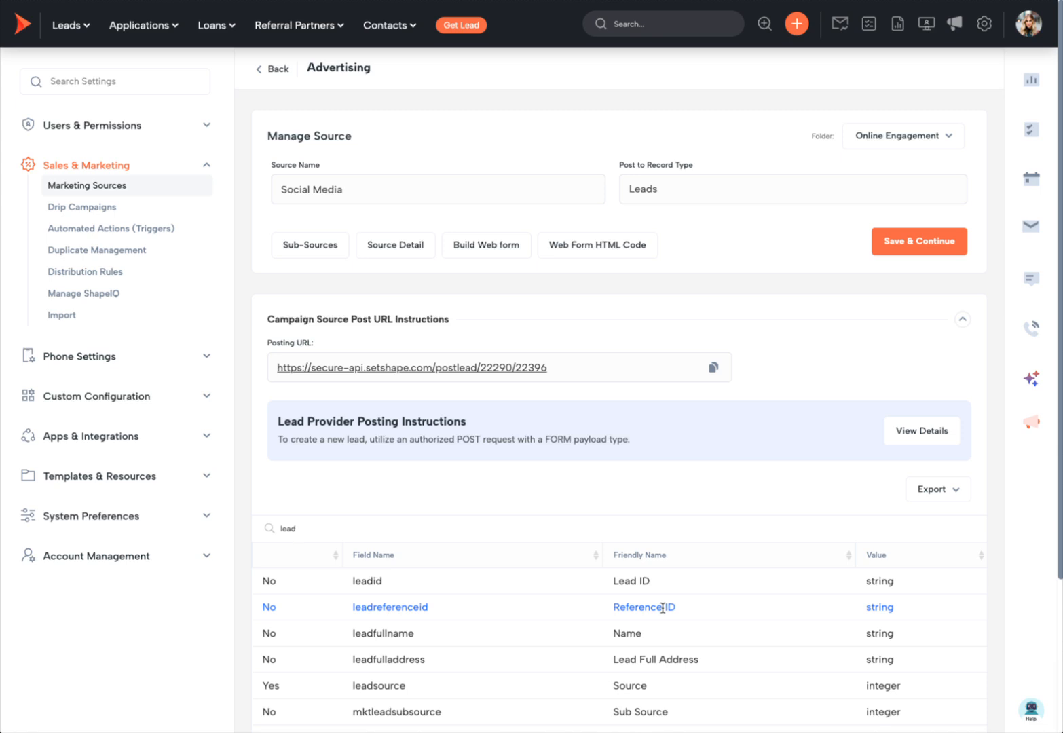
pyautogui.click(505, 0)
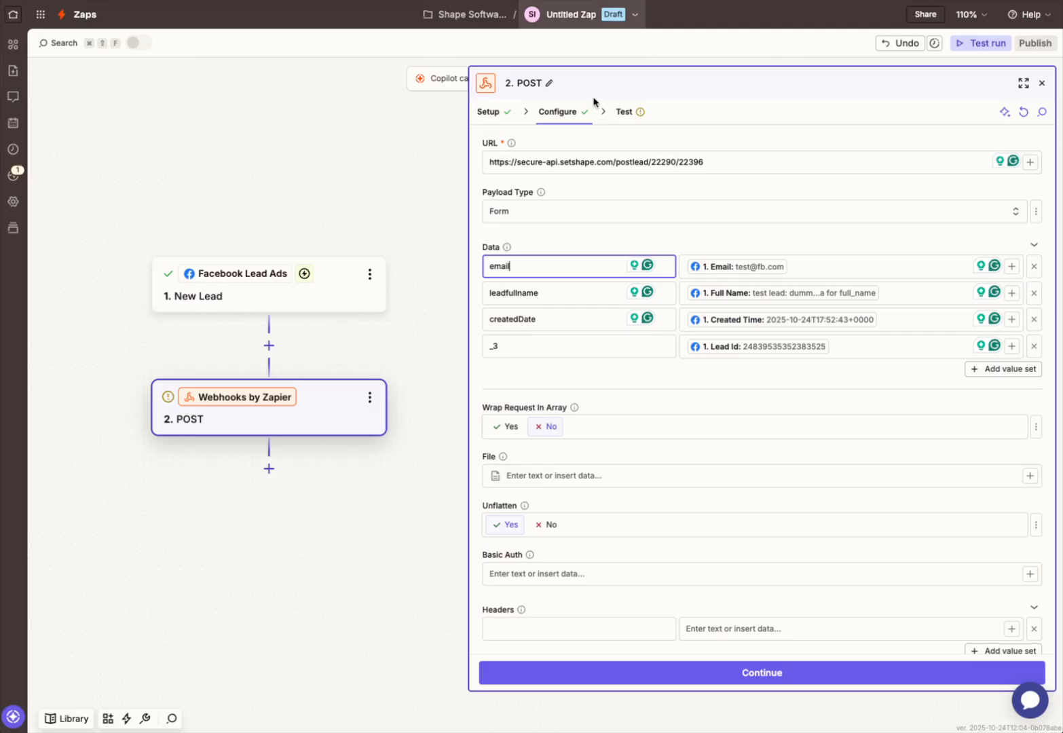
pyautogui.doubleClick(542, 348)
pyautogui.press('super+v')
pyautogui.click(542, 378)
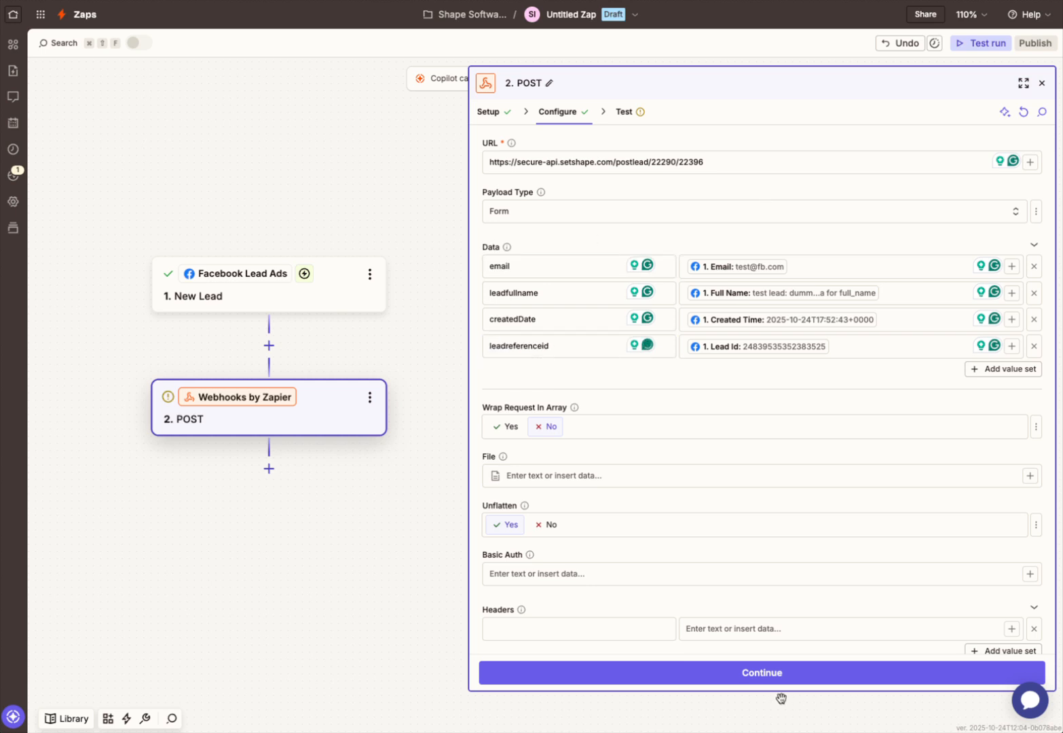
pyautogui.click(772, 672)
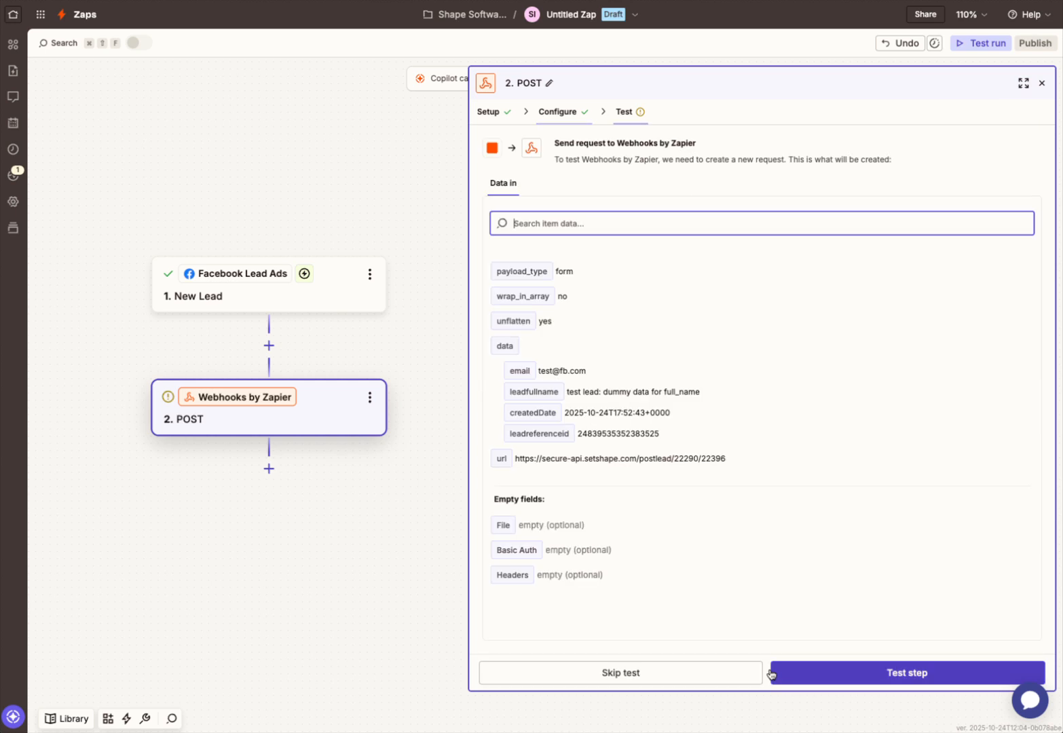
# Step: Send the test POST request to Shape CRM and select the returned lead ID 1878
pyautogui.click(866, 672)
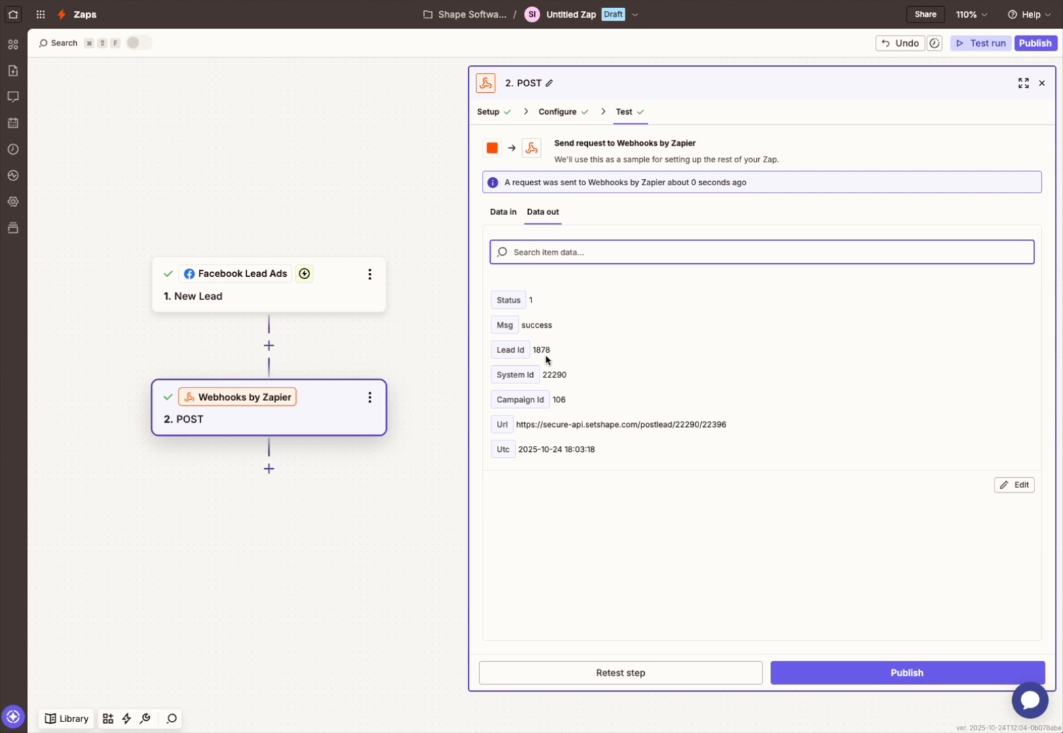
pyautogui.moveTo(550, 350); pyautogui.dragTo(533, 350)
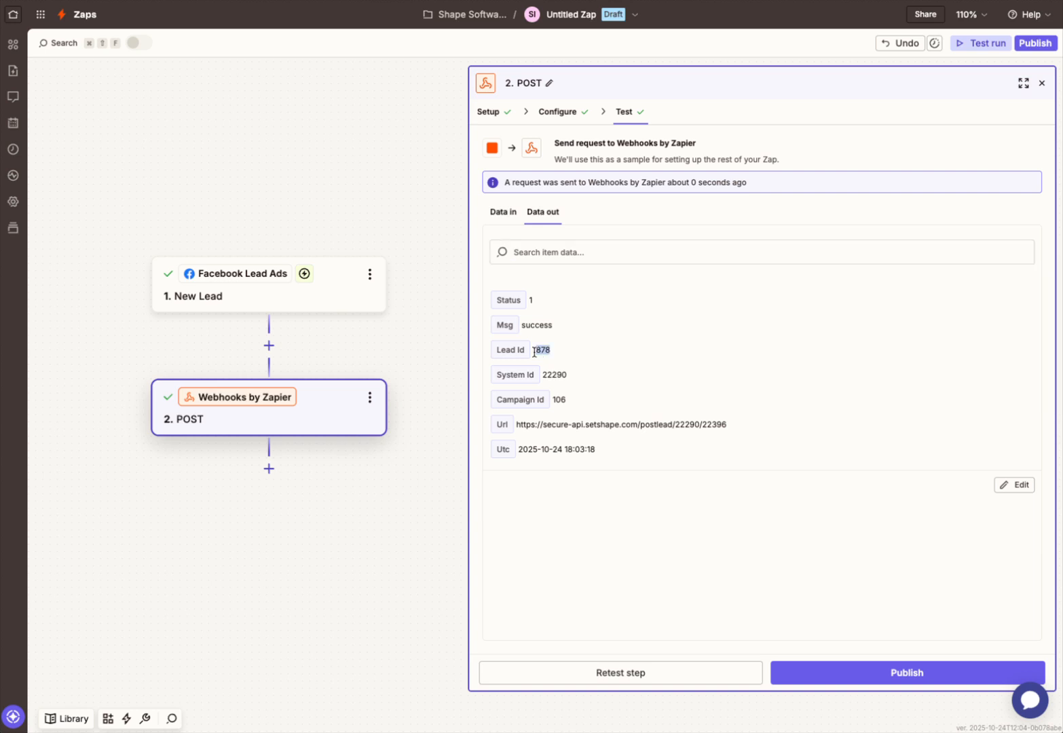
pyautogui.hotkey('ctrl', 'Tab')
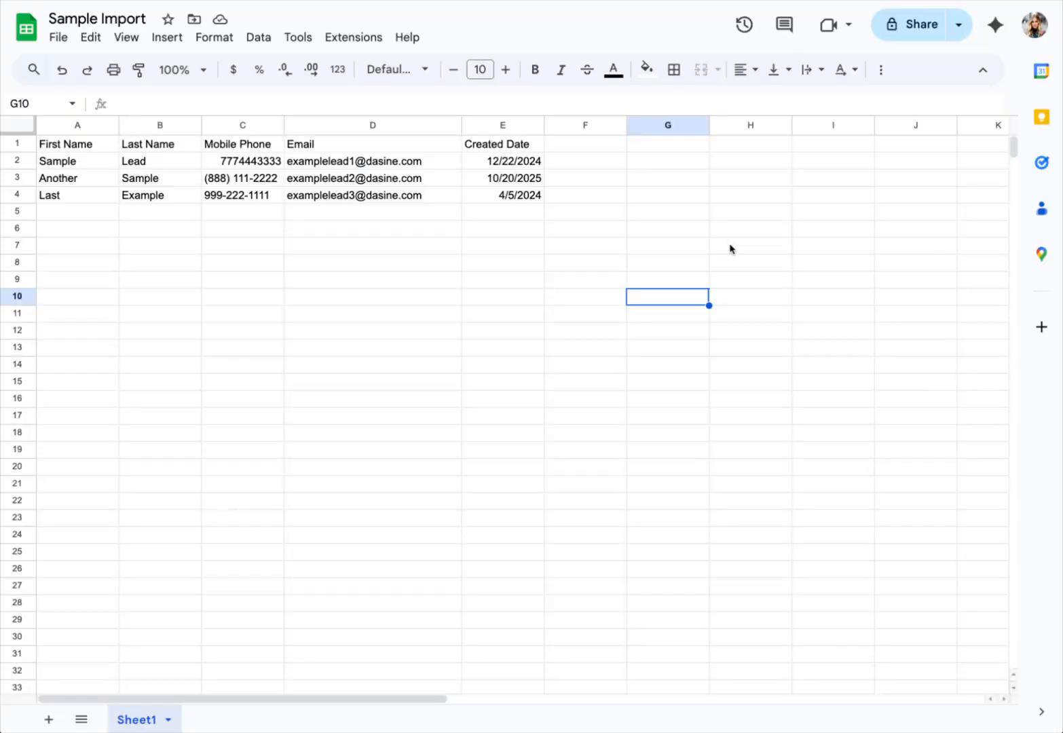
# Step: Open the newly created test lead with its Social Media source in Shape CRM
pyautogui.click(789, 231)
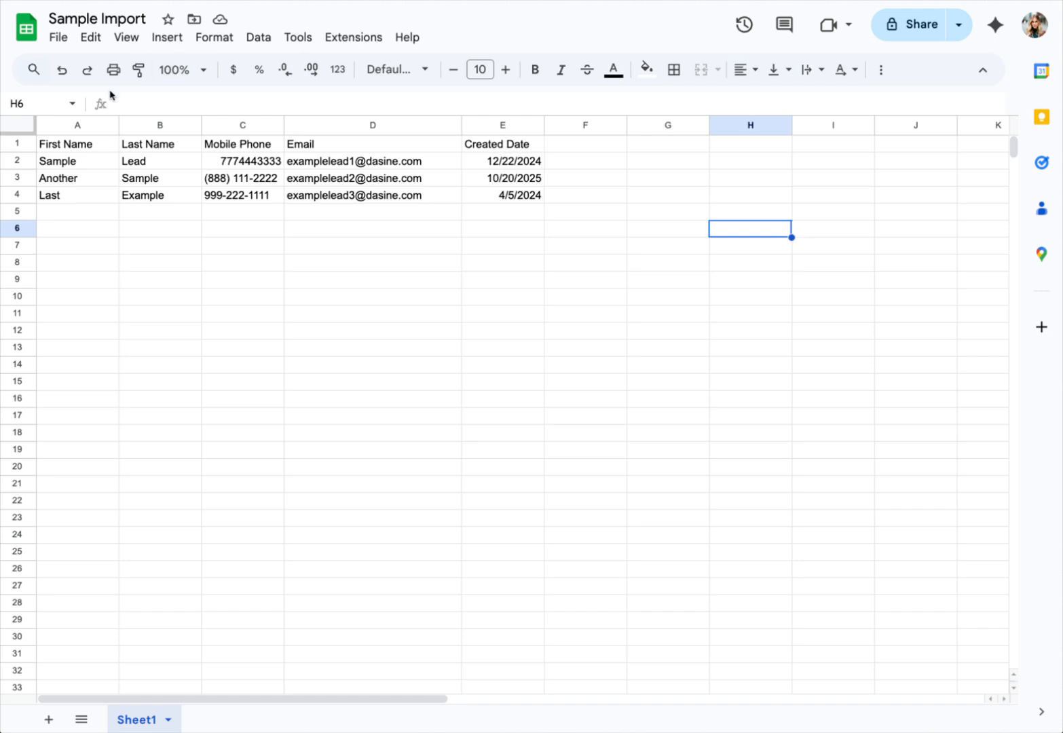
pyautogui.click(18, 144)
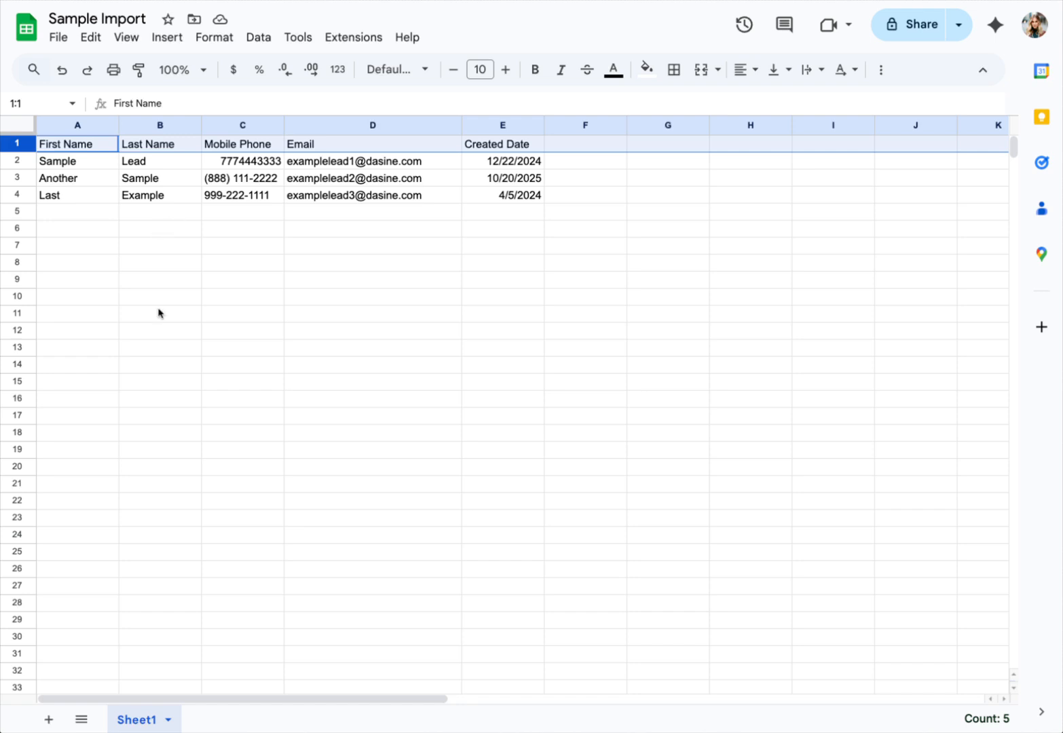
pyautogui.click(789, 351)
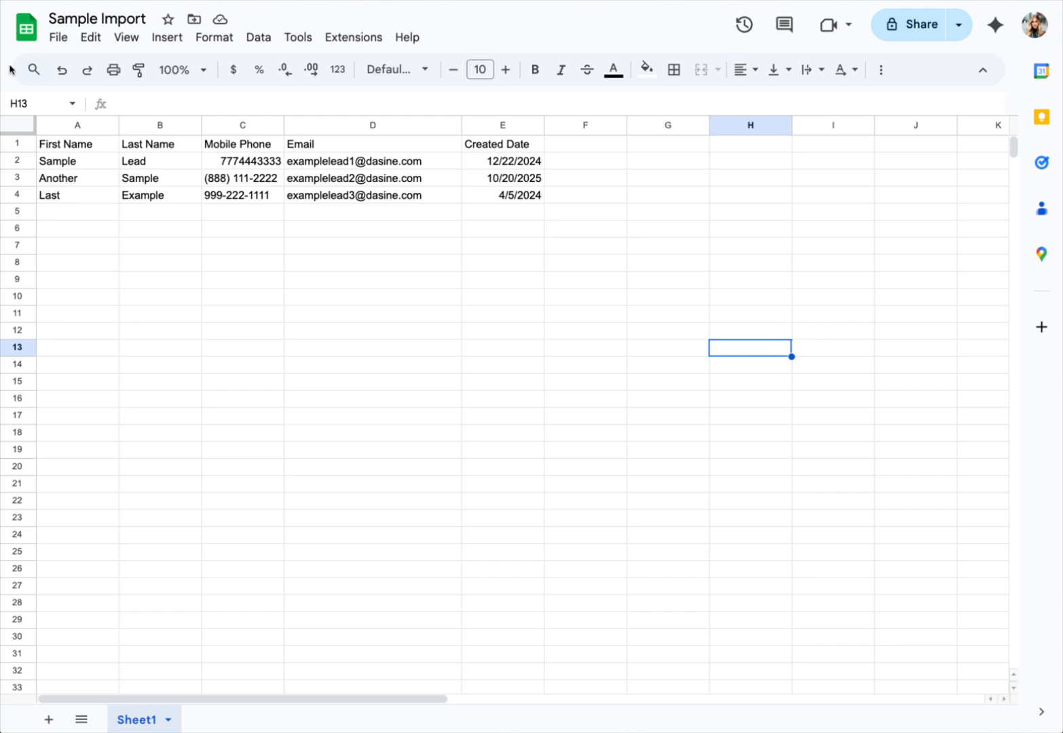
pyautogui.click(77, 126)
pyautogui.click(183, 126)
pyautogui.click(238, 126)
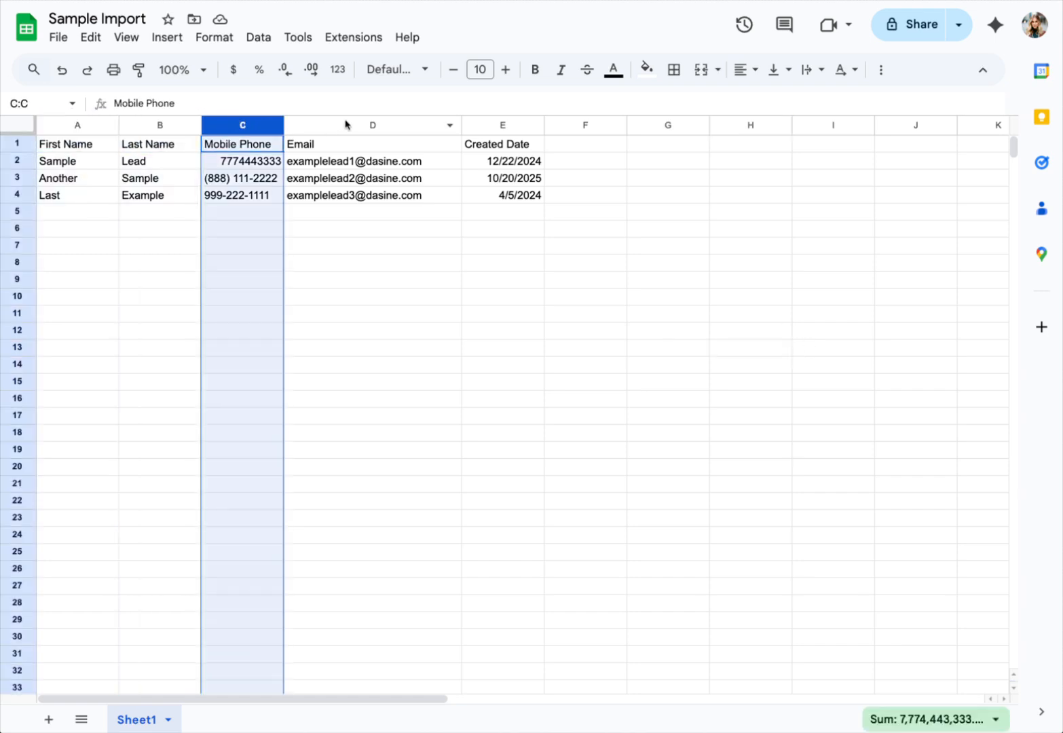
pyautogui.click(346, 125)
pyautogui.click(496, 124)
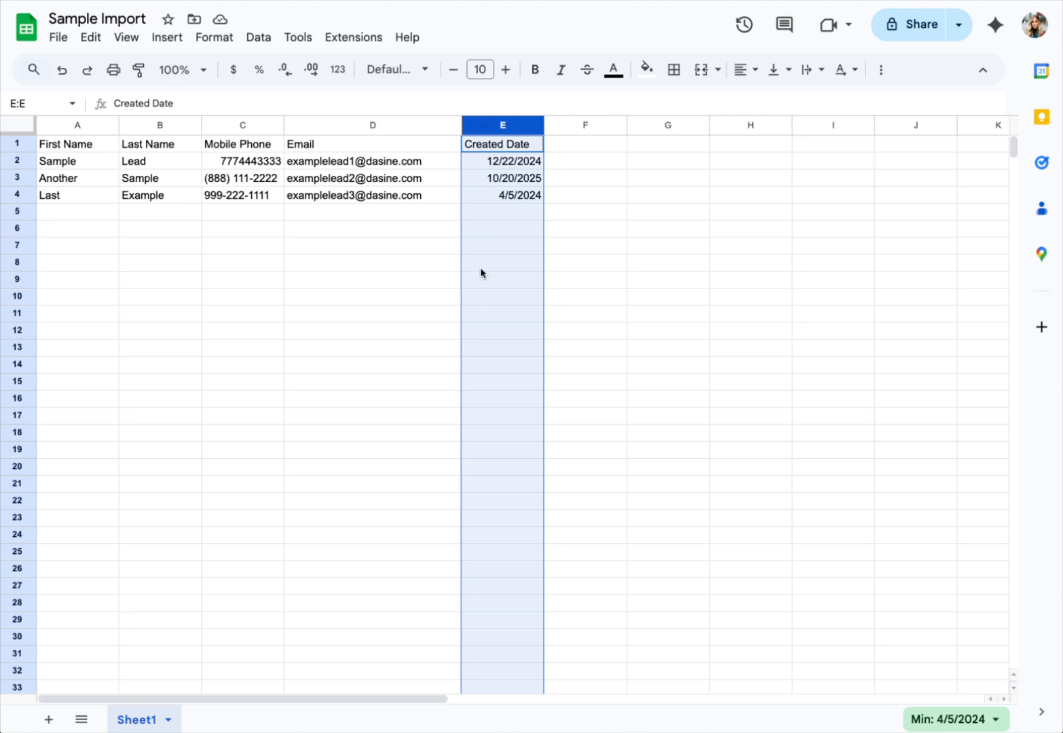
pyautogui.click(242, 123)
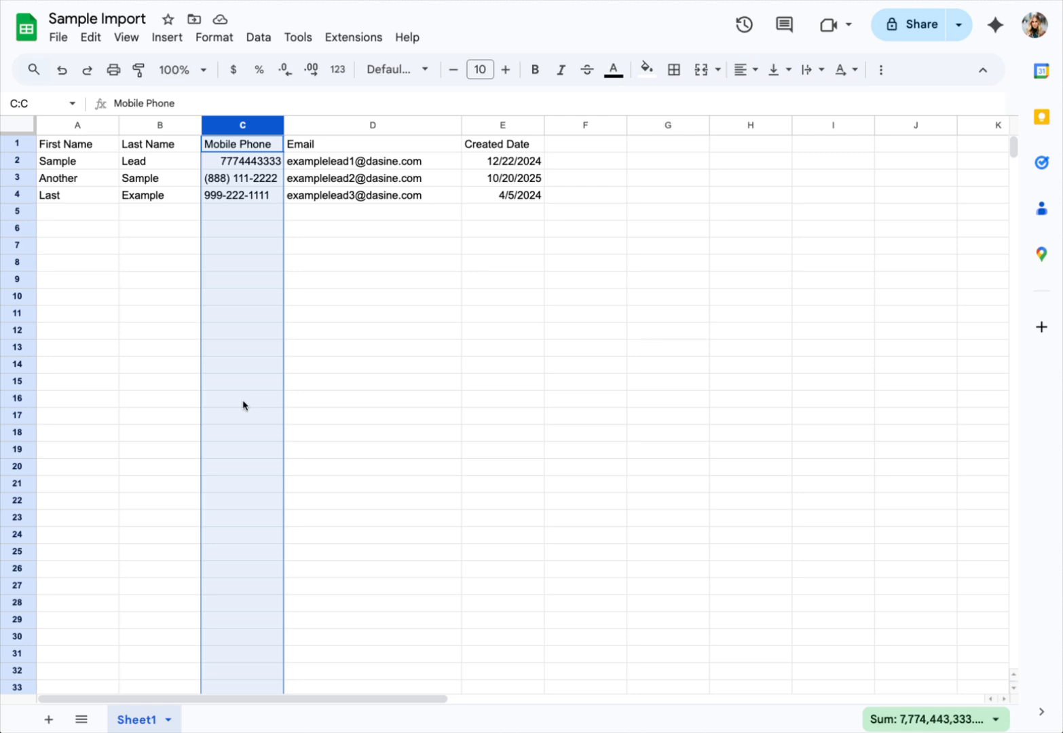
pyautogui.click(500, 337)
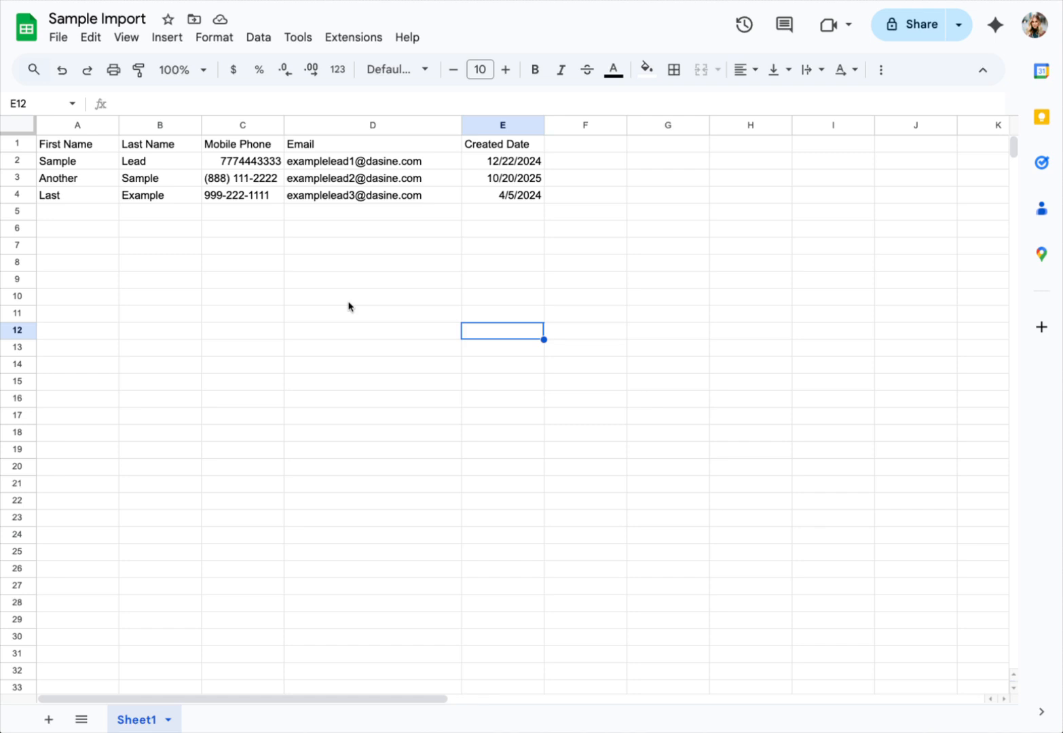
pyautogui.moveTo(57, 125); pyautogui.dragTo(475, 144)
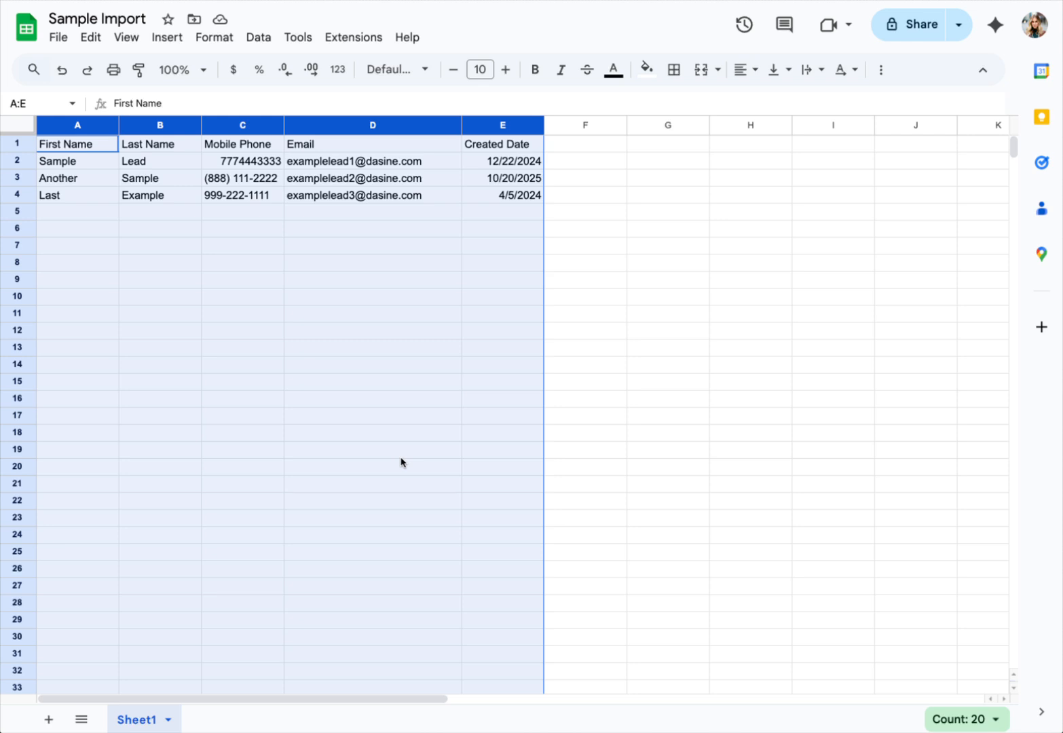
pyautogui.click(656, 299)
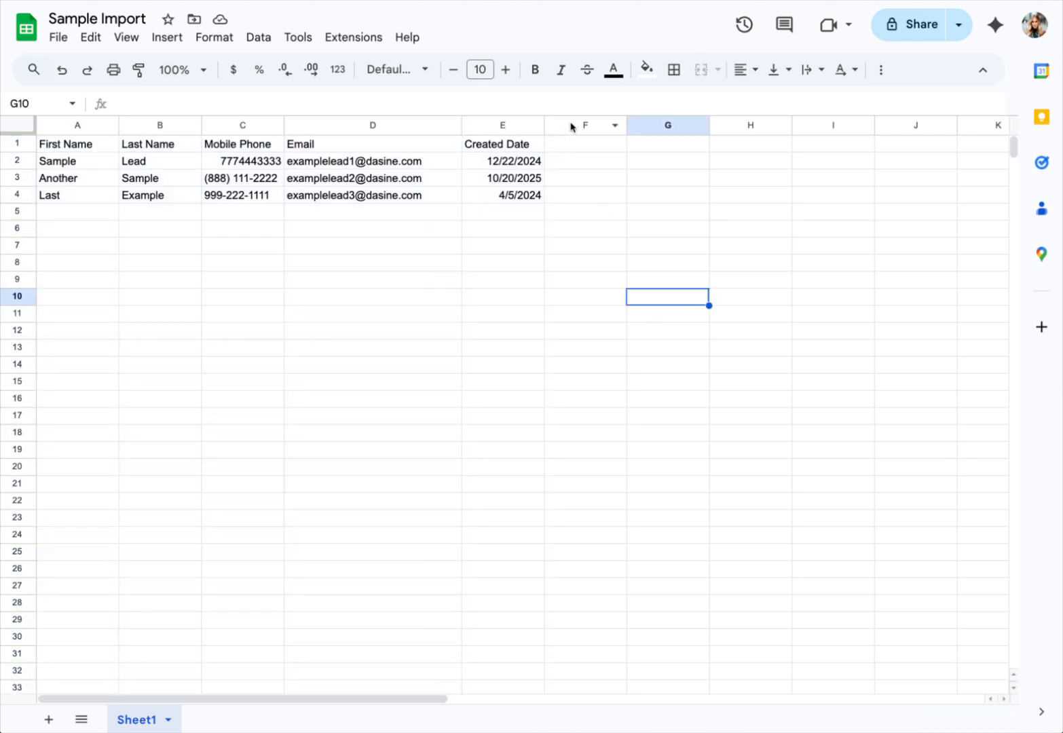
pyautogui.click(573, 125)
pyautogui.click(688, 125)
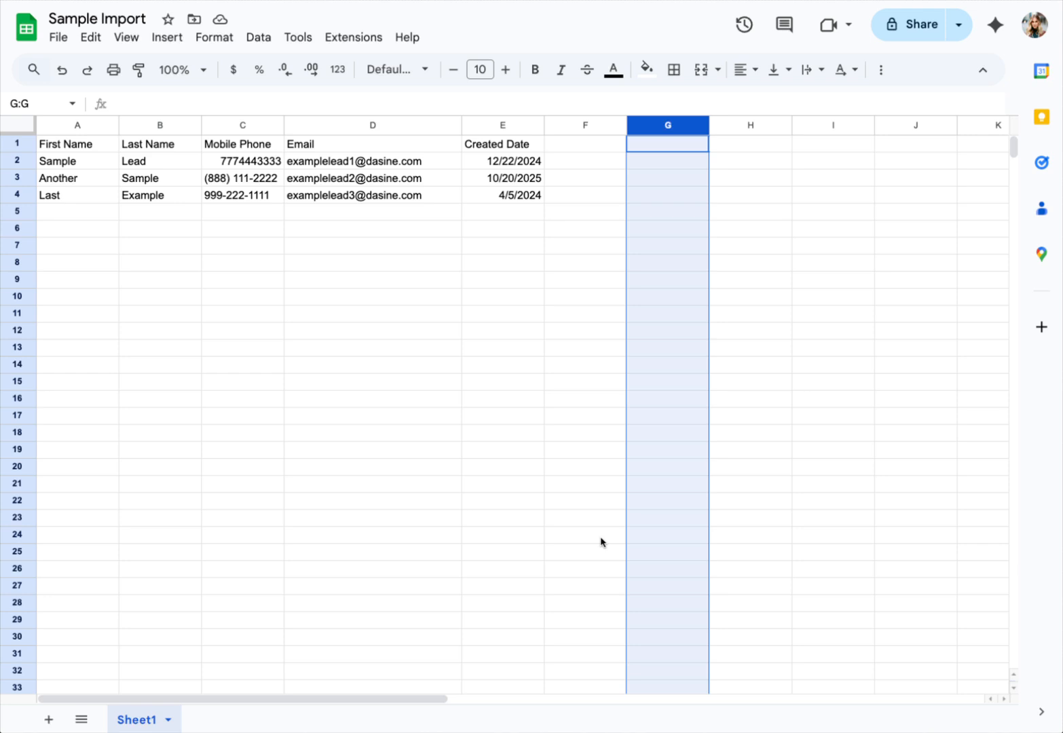
pyautogui.click(567, 145)
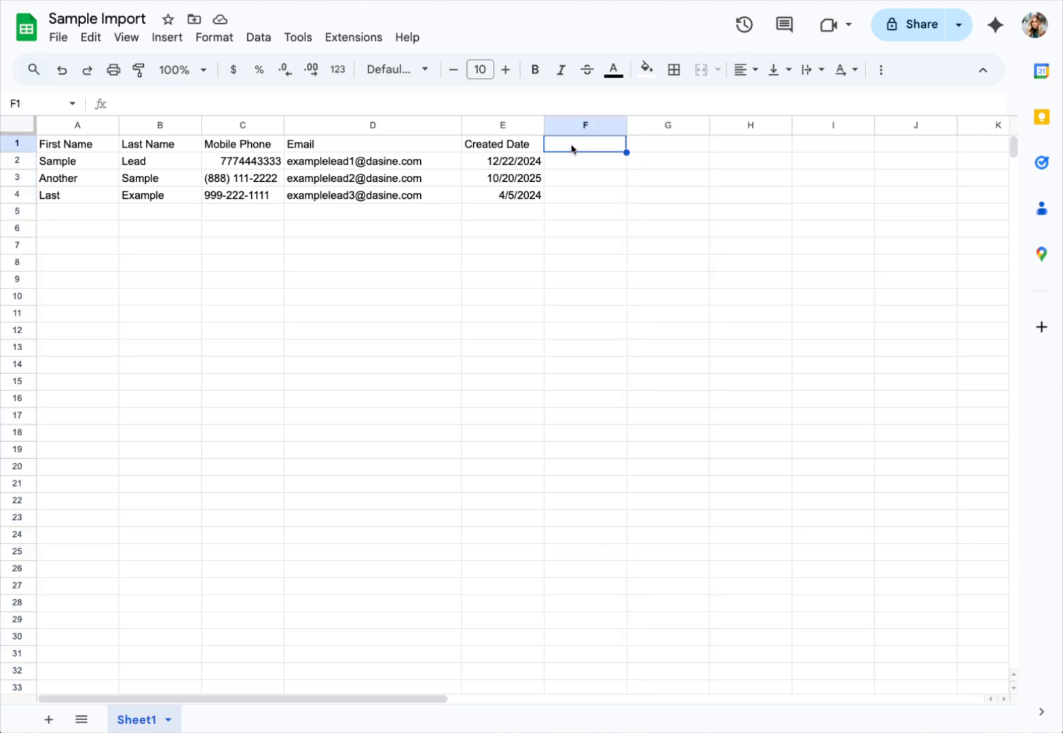
pyautogui.write('Source')
pyautogui.press('Return')
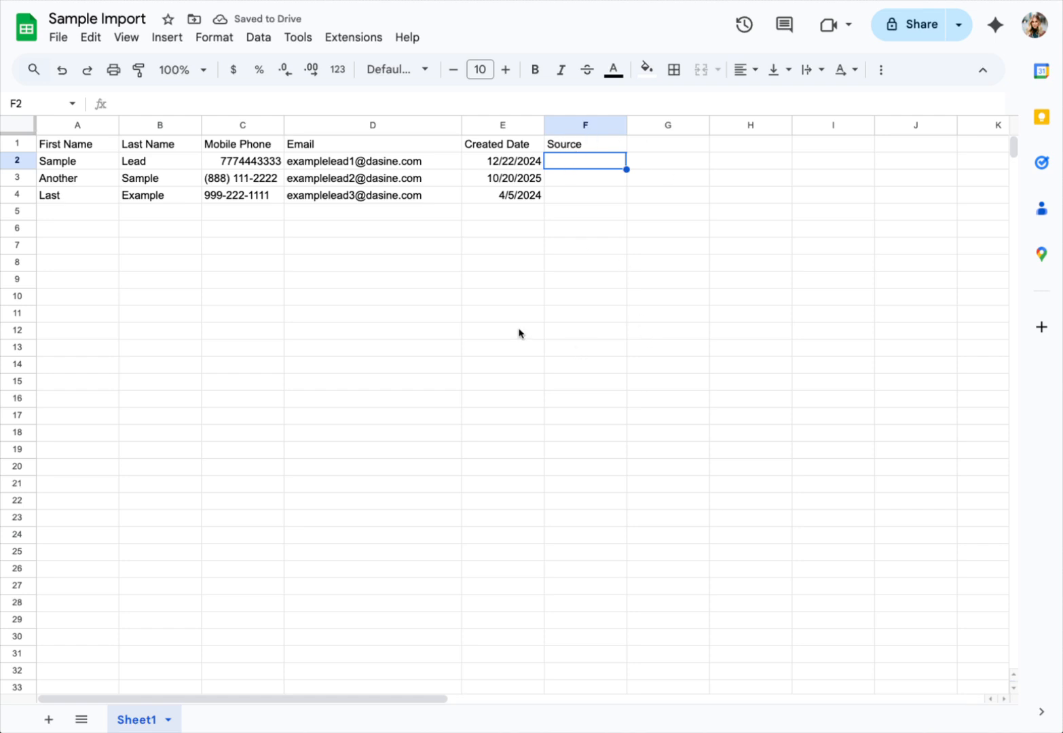
pyautogui.click(563, 126)
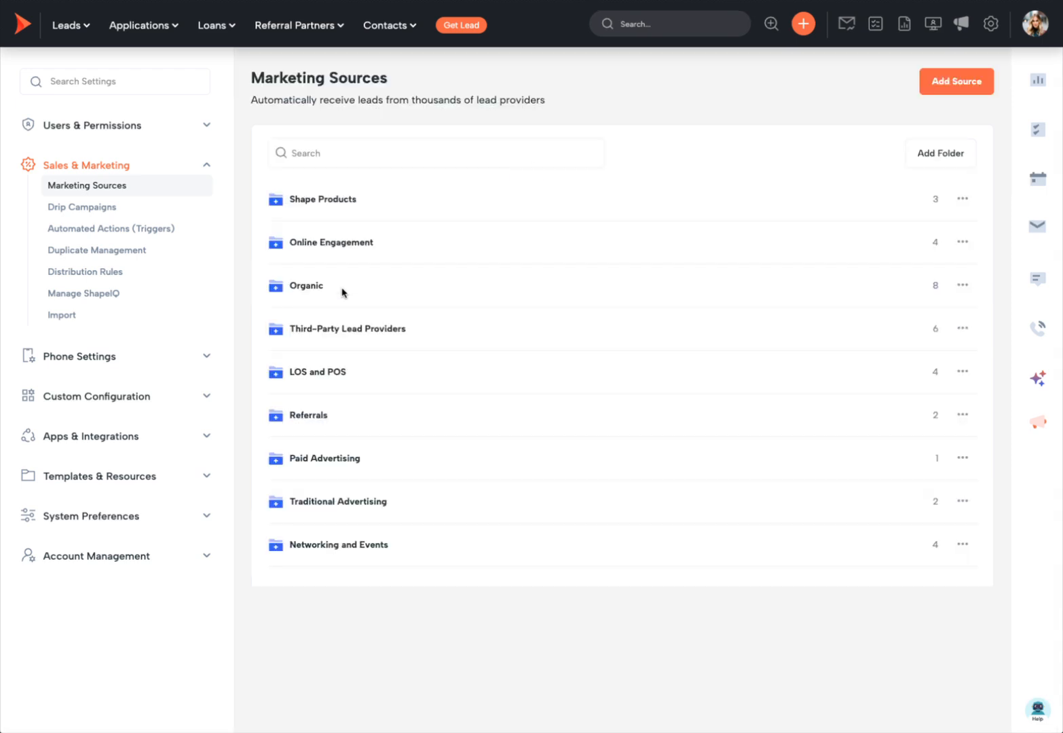
pyautogui.click(314, 201)
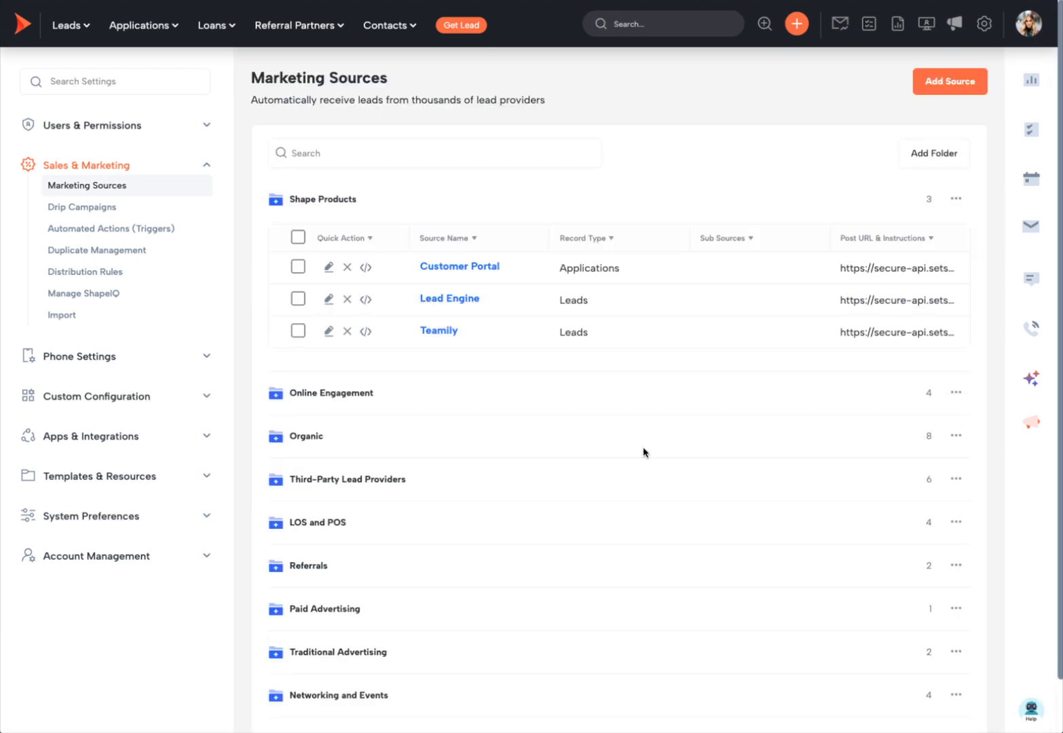
pyautogui.click(351, 387)
pyautogui.moveTo(473, 467); pyautogui.dragTo(419, 461)
pyautogui.hotkey('ctrl', 'c')
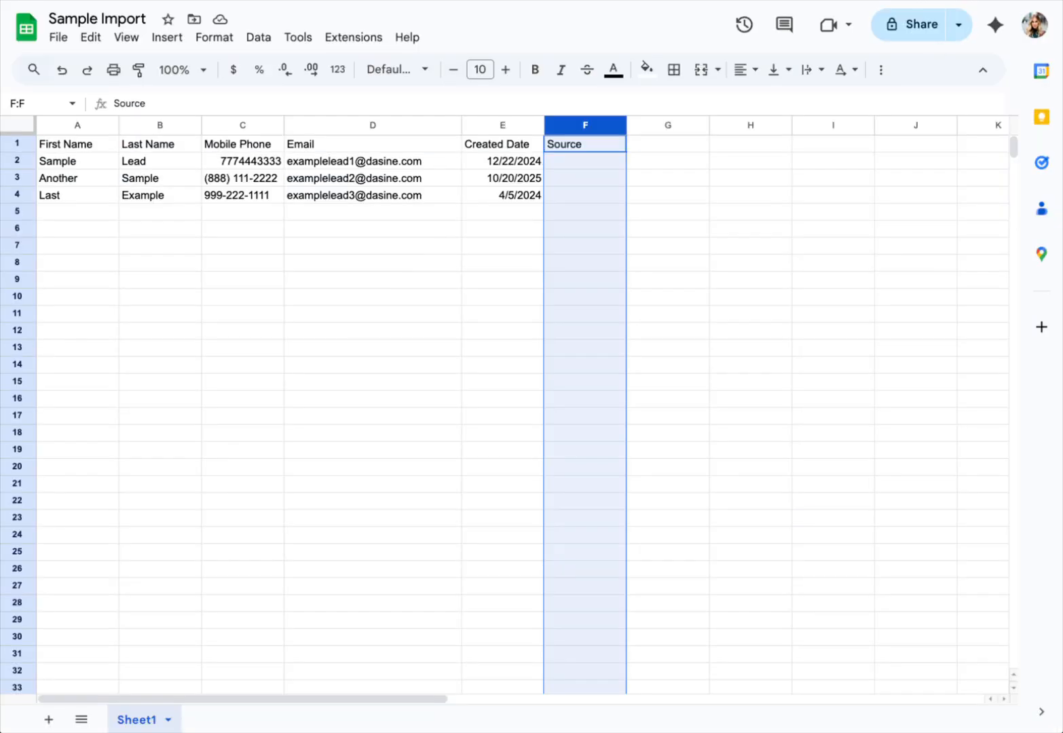
pyautogui.click(569, 161)
pyautogui.hotkey('ctrl', 'v')
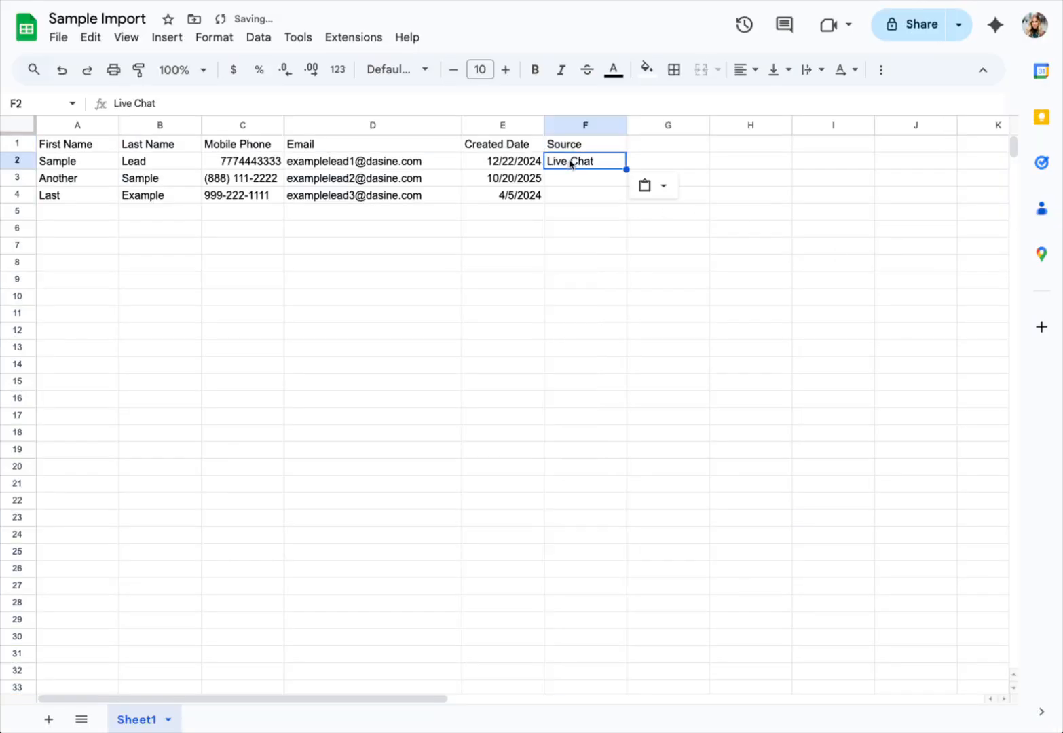
pyautogui.moveTo(574, 178); pyautogui.dragTo(574, 197)
pyautogui.write('Live Chat Live Chat')
pyautogui.click(568, 499)
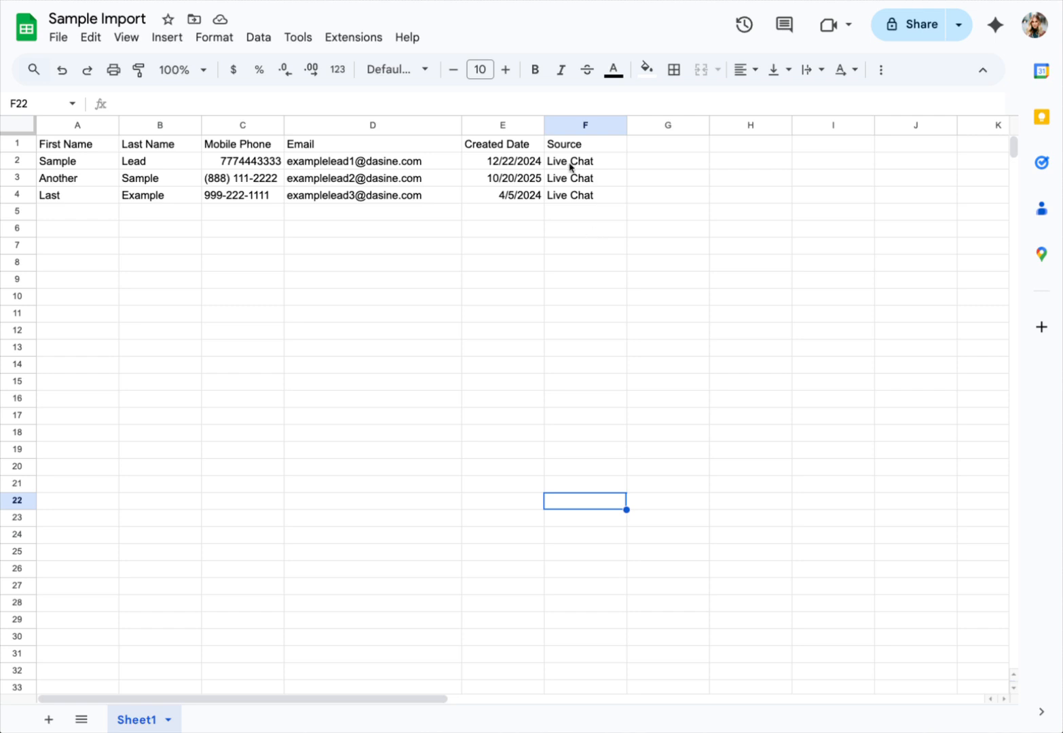
pyautogui.click(562, 127)
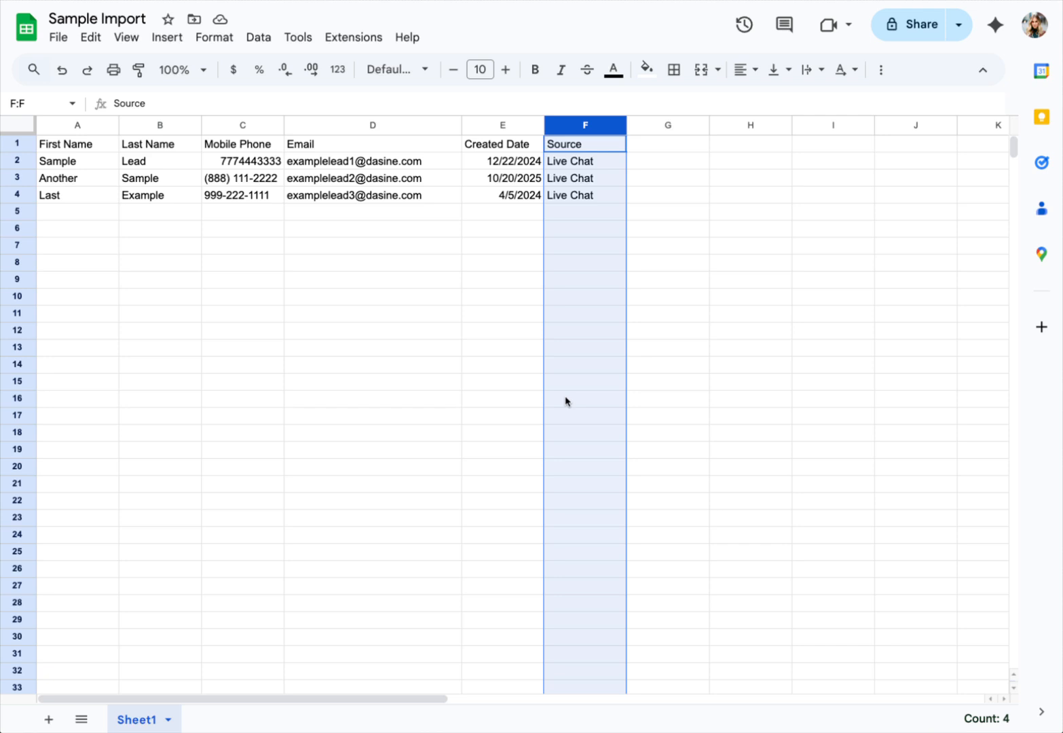
pyautogui.click(685, 250)
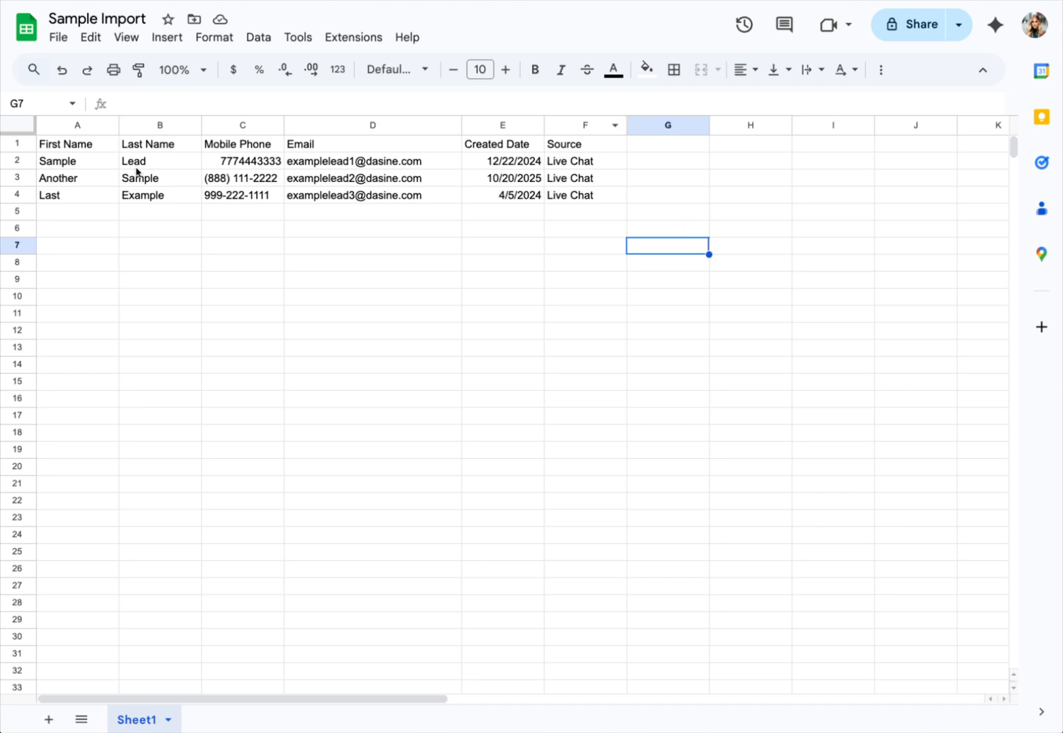
pyautogui.moveTo(17, 148); pyautogui.dragTo(16, 195)
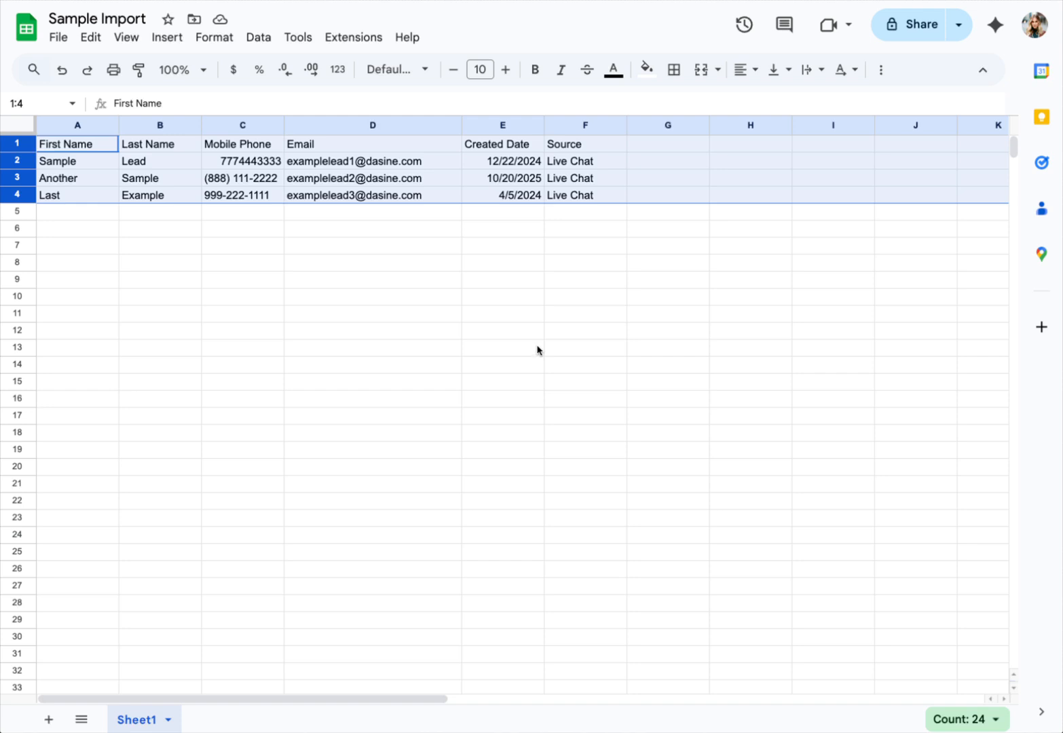
pyautogui.click(726, 317)
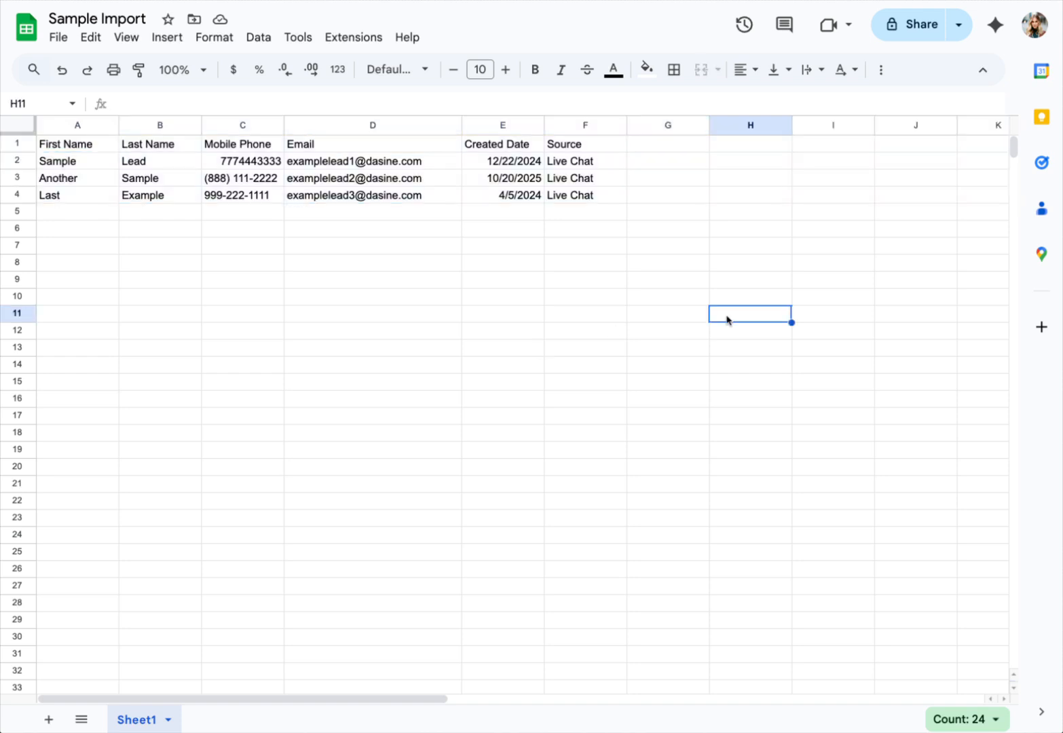
pyautogui.click(656, 126)
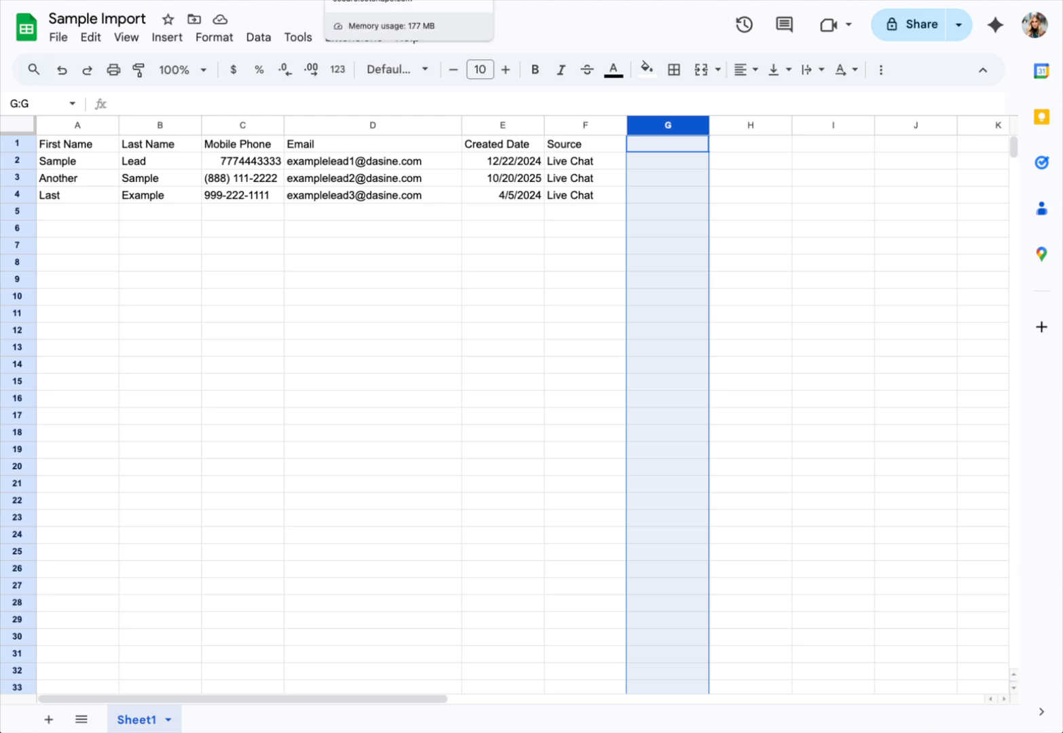
# Step: Open Manage Users in the CRM settings and scroll to the users' ID column
pyautogui.click(641, 0)
pyautogui.click(986, 25)
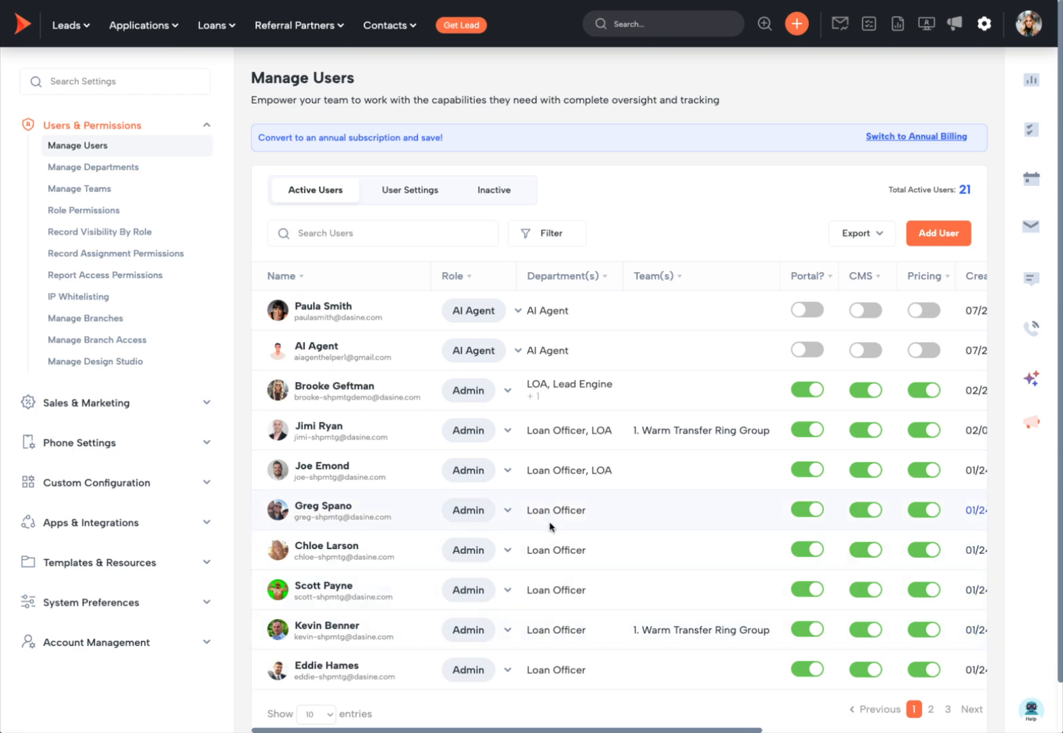
pyautogui.hscroll(5, 544, 591)
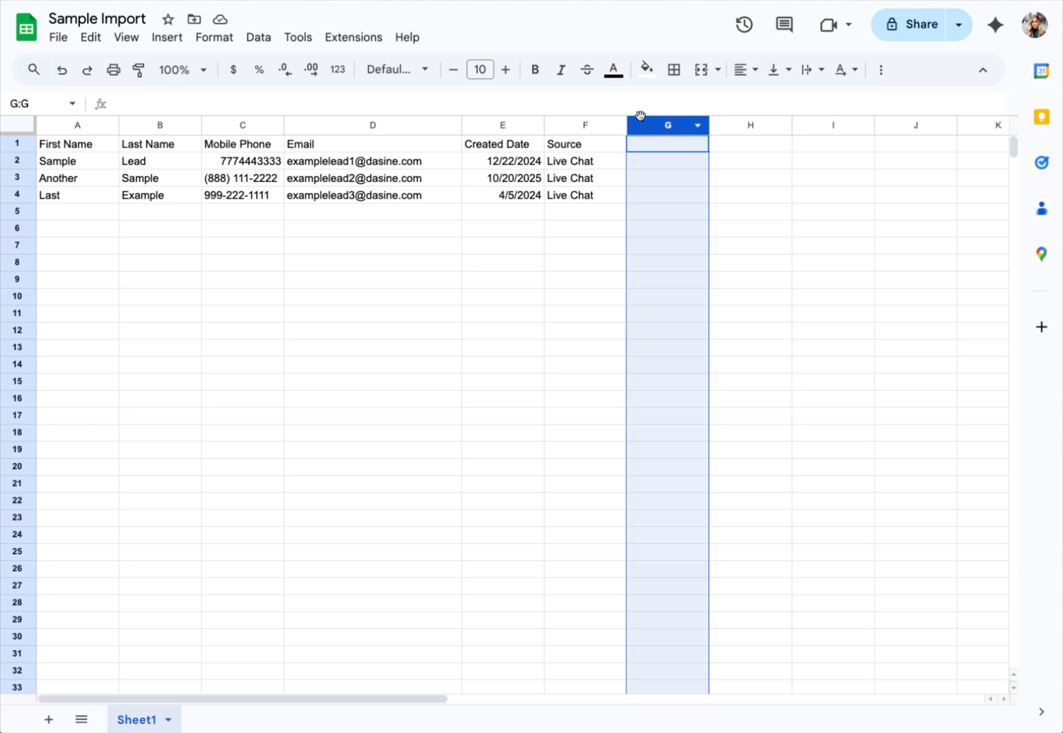
# Step: Add the header 'Loan Officer User' in cell G1
pyautogui.click(655, 144)
pyautogui.write('L')
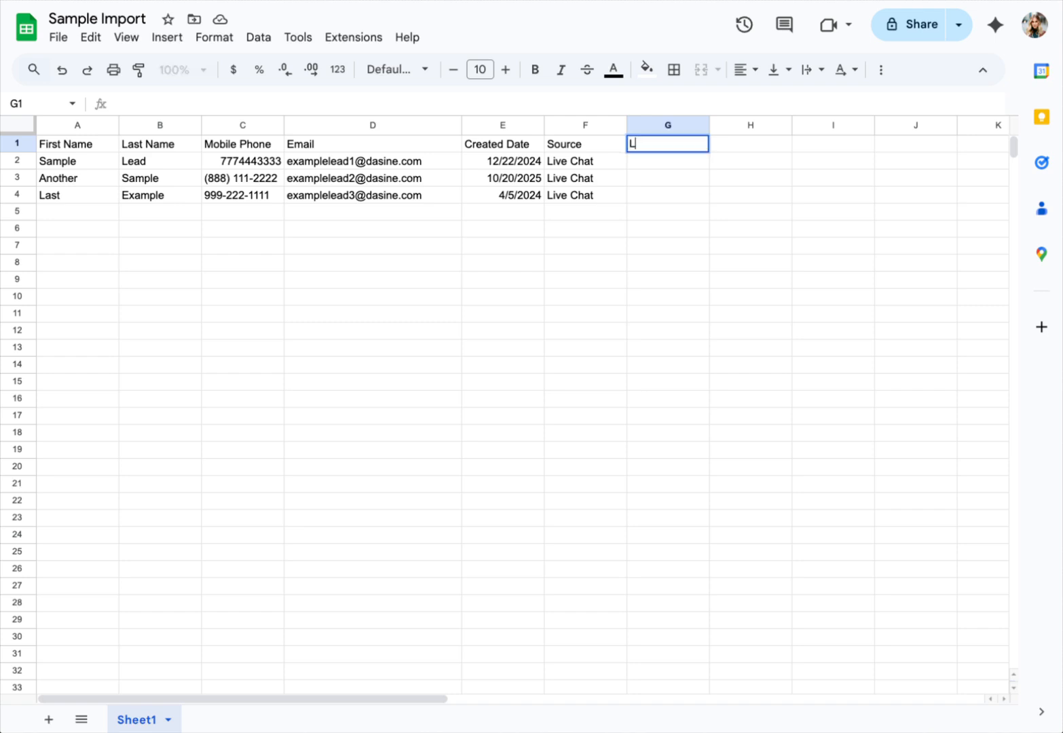
pyautogui.write('oan Officer User')
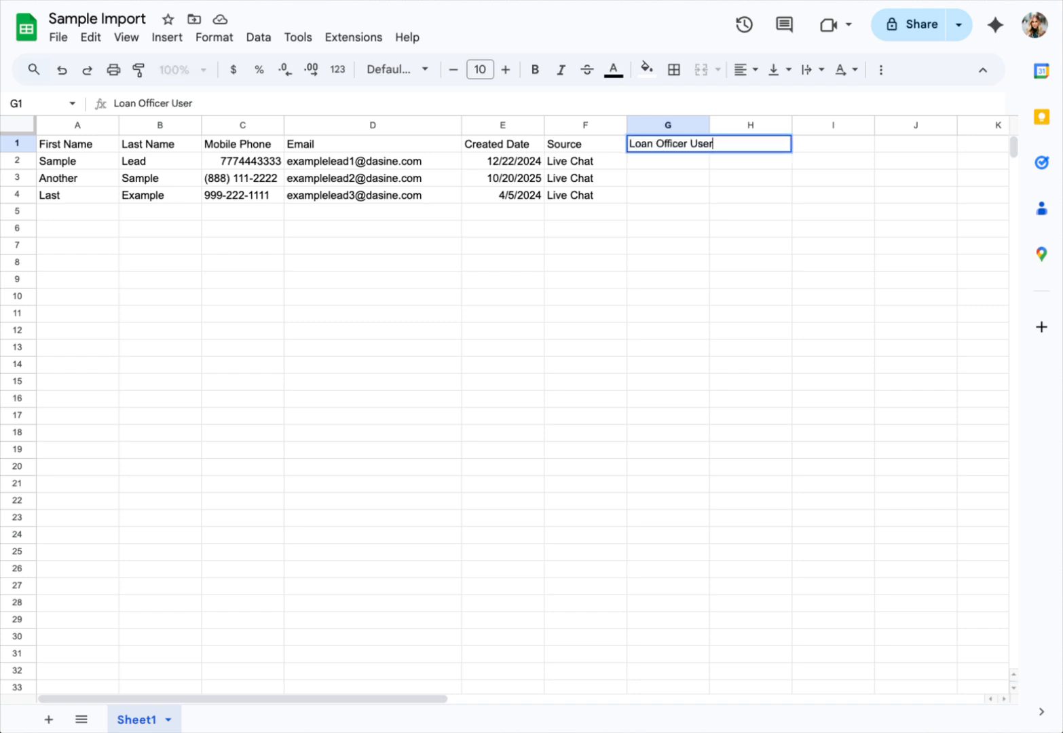
pyautogui.press('Return')
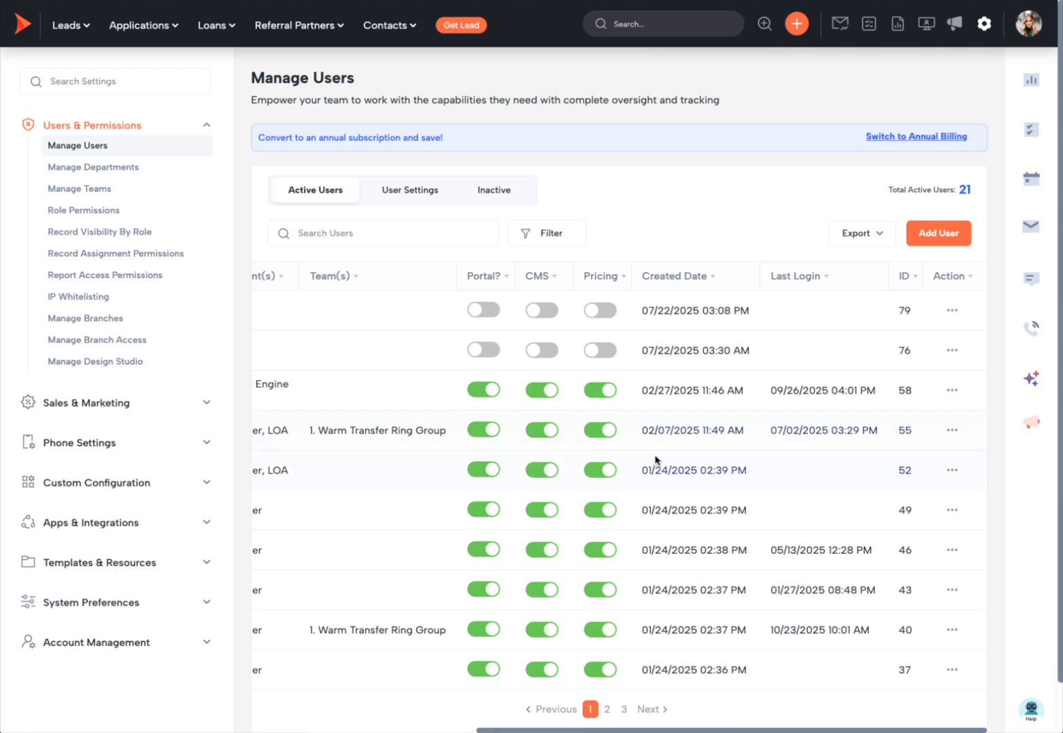
pyautogui.hscroll(-5, 655, 460)
pyautogui.hscroll(5, 391, 569)
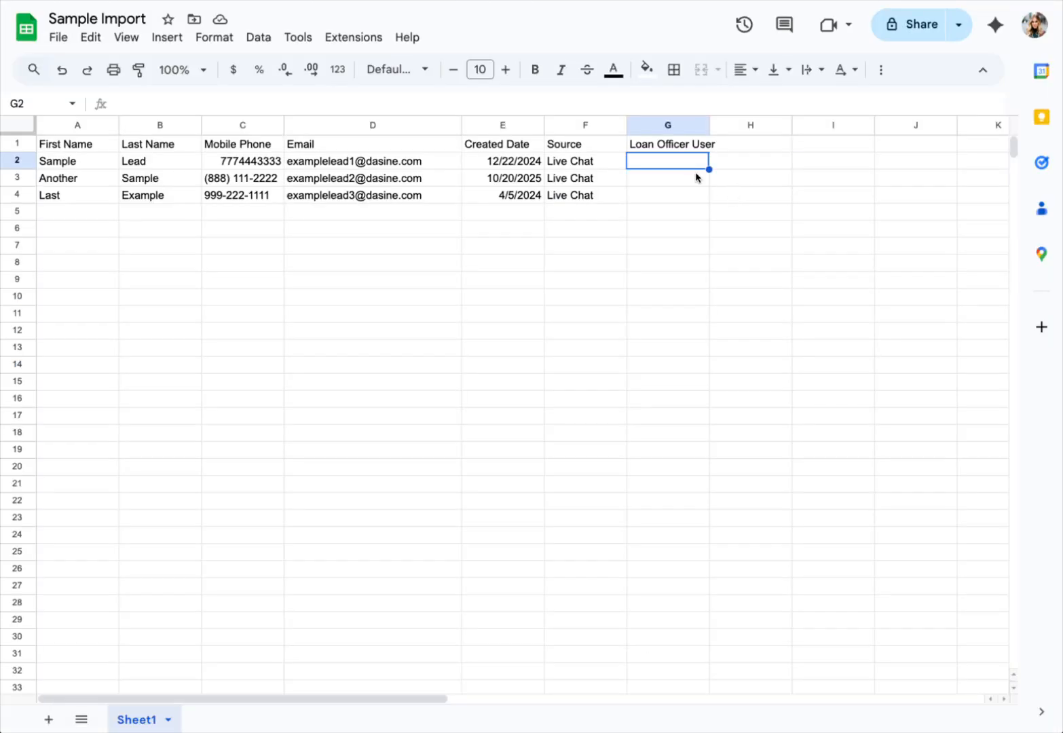
# Step: Enter user IDs 46, 49 and 43 in cells G2 through G4
pyautogui.write('46')
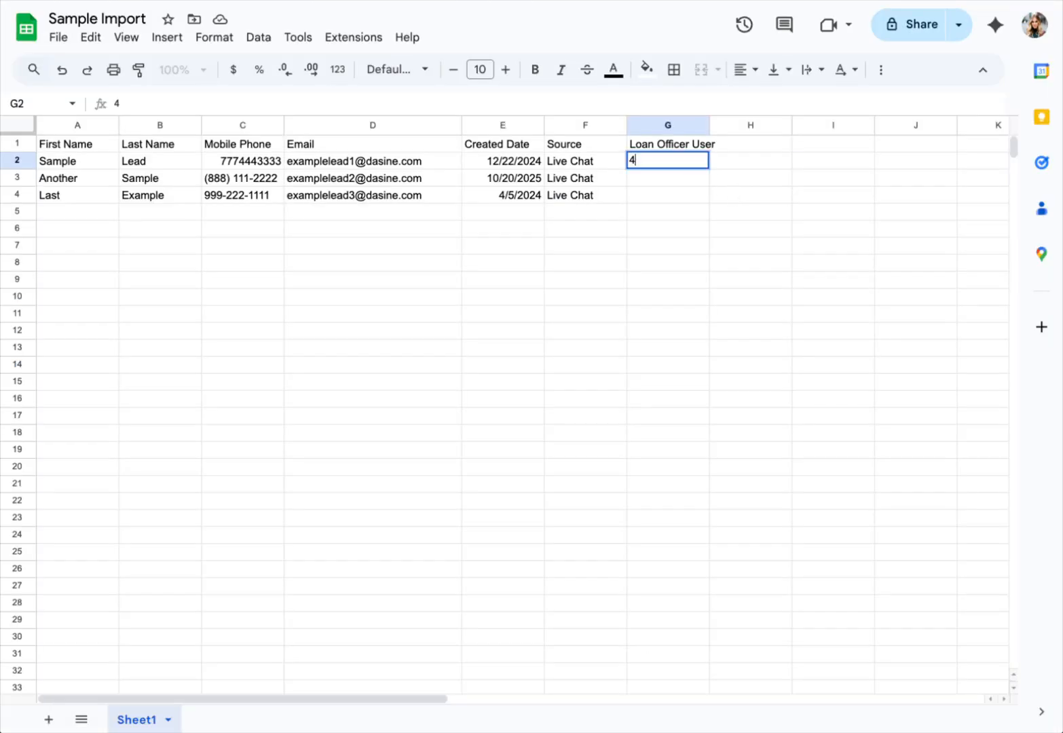
pyautogui.click(723, 300)
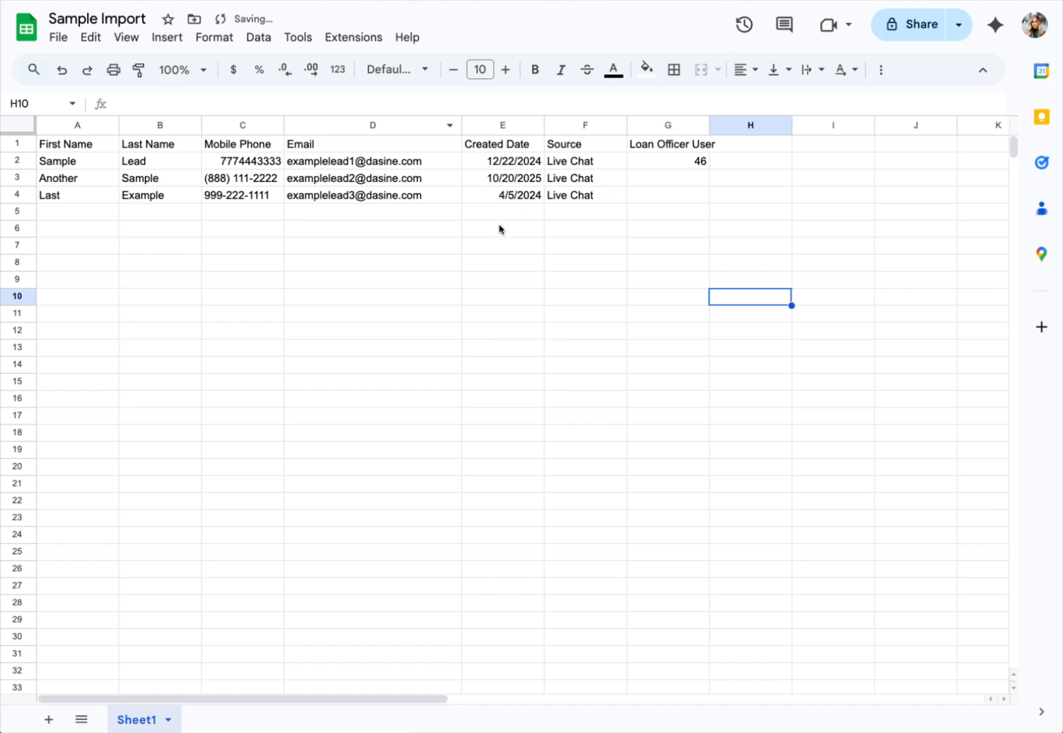
pyautogui.click(692, 179)
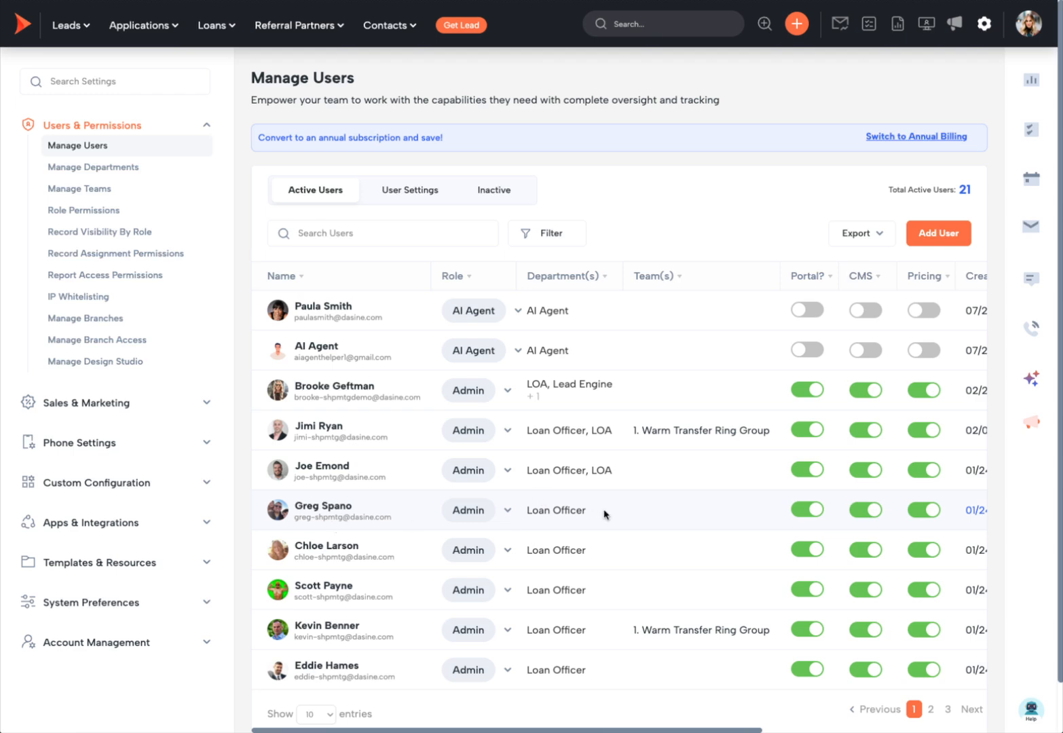
pyautogui.hscroll(5, 603, 513)
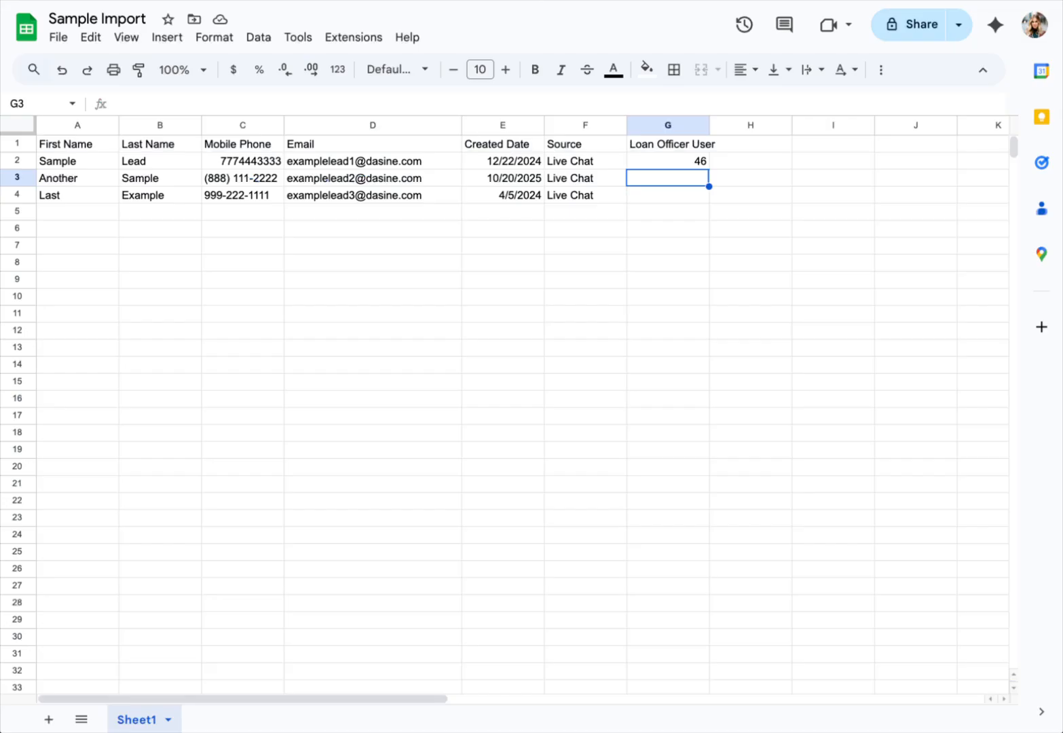
pyautogui.write('49')
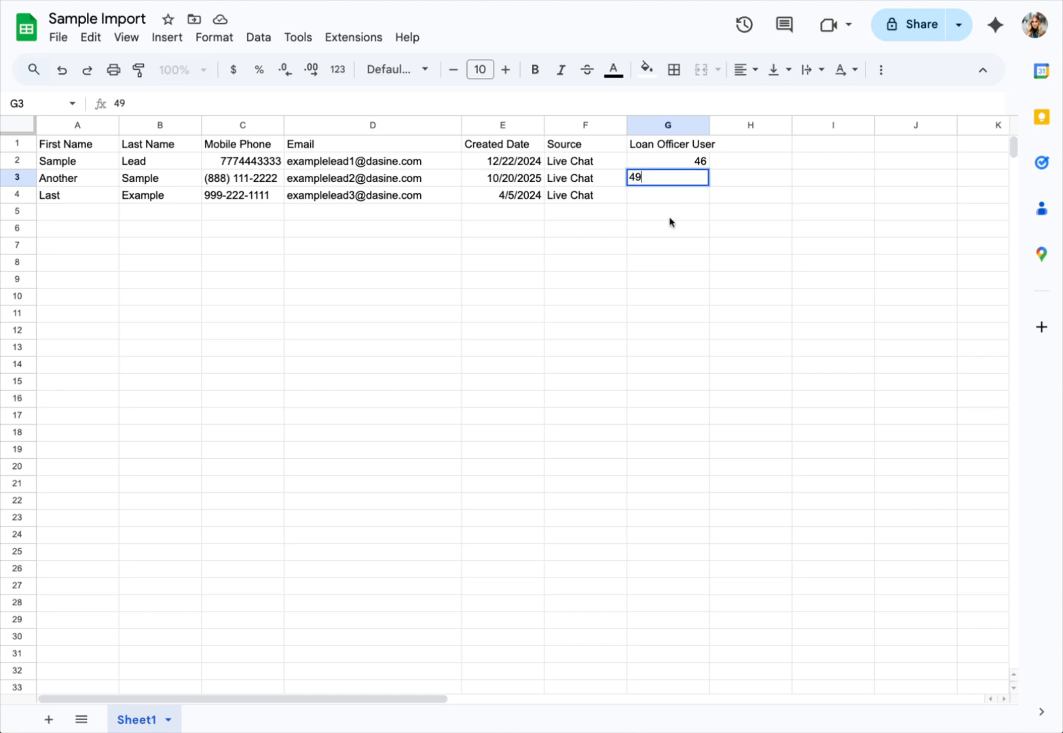
pyautogui.press('Return')
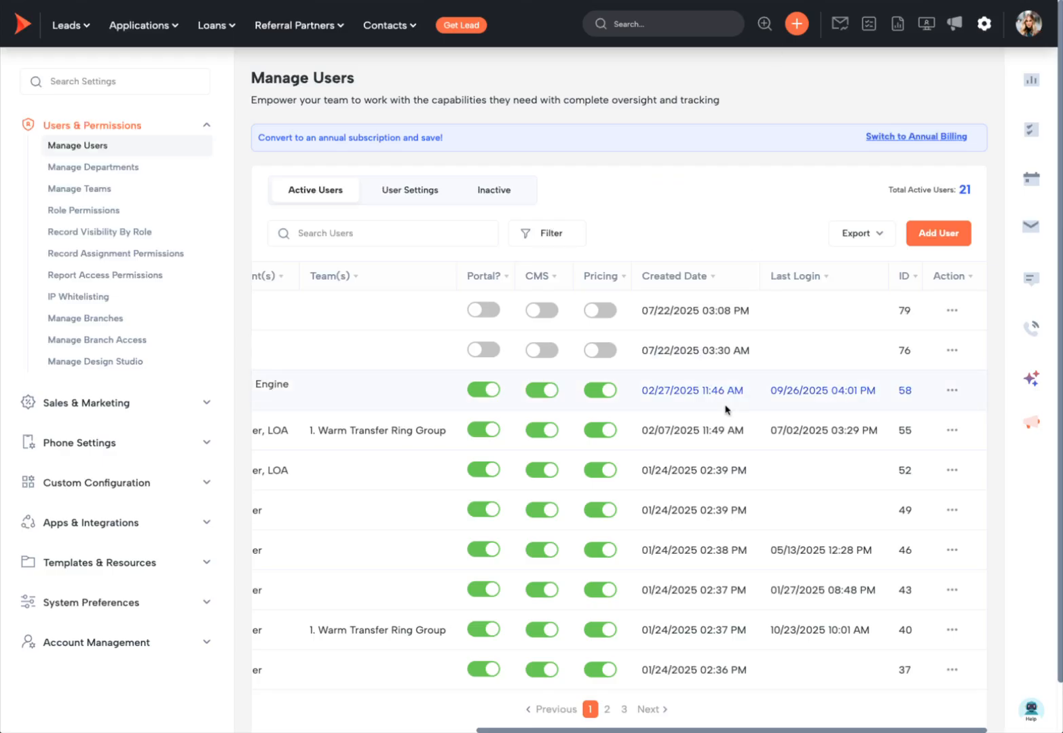
pyautogui.hscroll(-5, 726, 484)
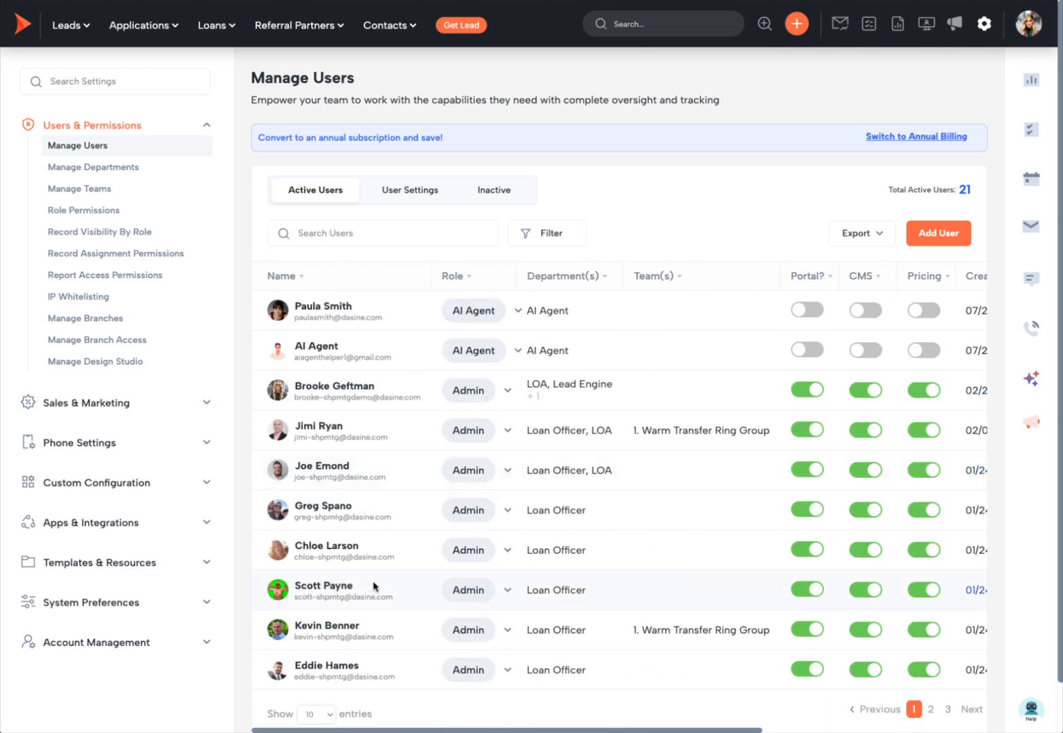
pyautogui.hscroll(5, 372, 583)
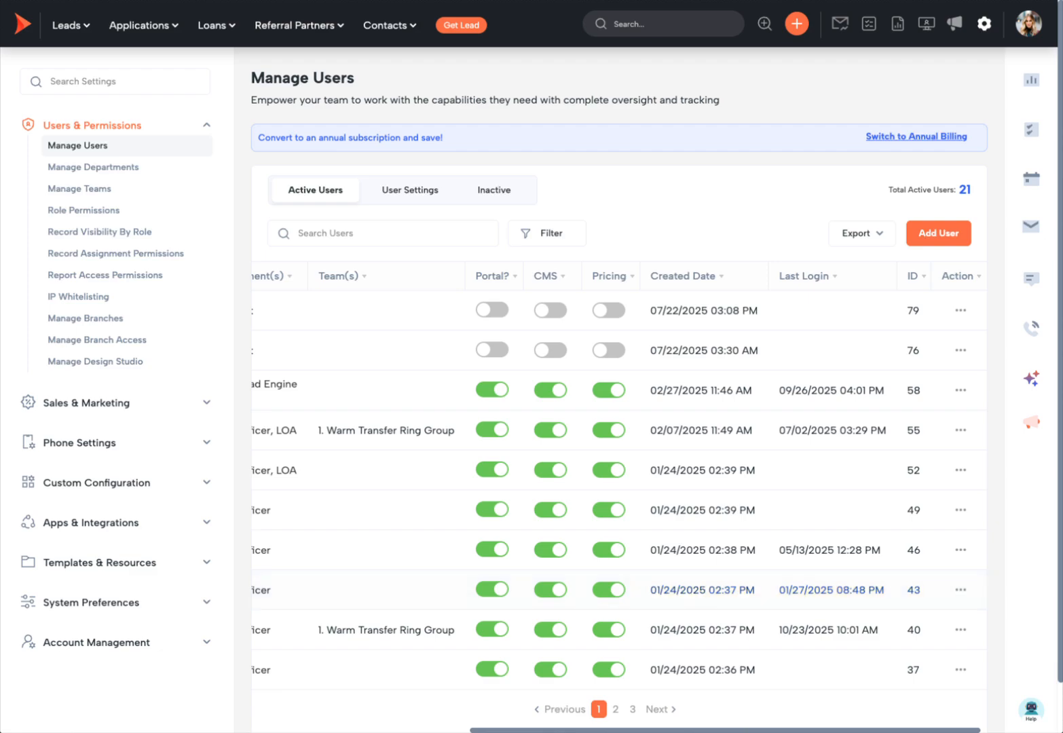
pyautogui.hotkey('ctrl', 'Tab')
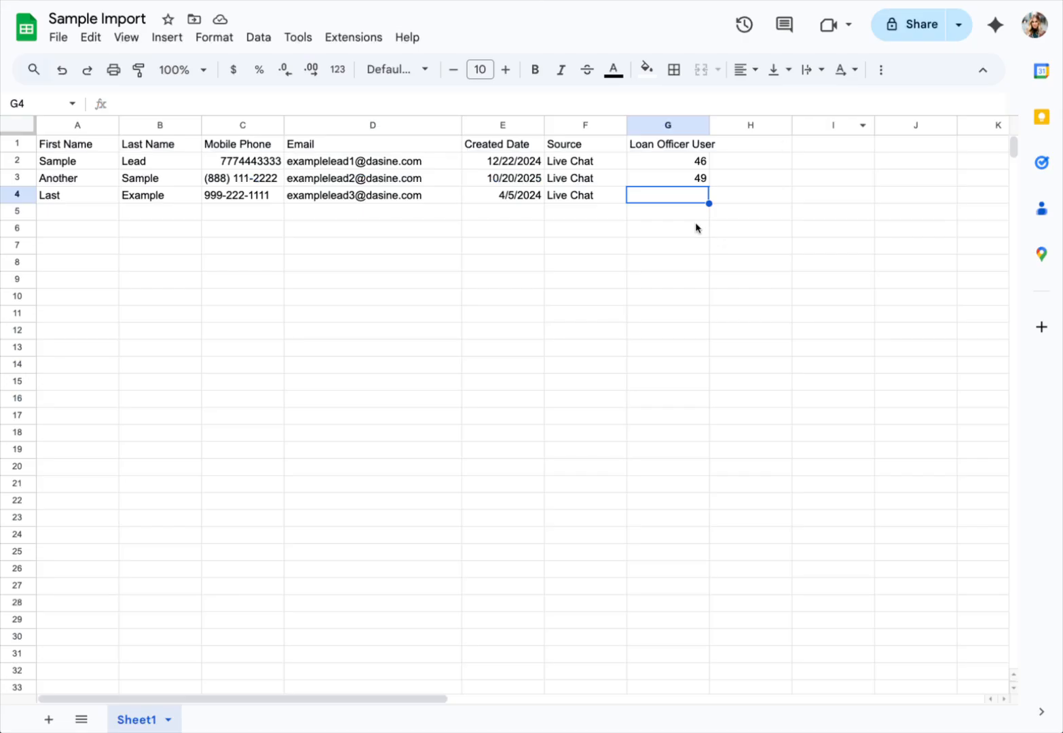
pyautogui.write('43')
pyautogui.click(714, 317)
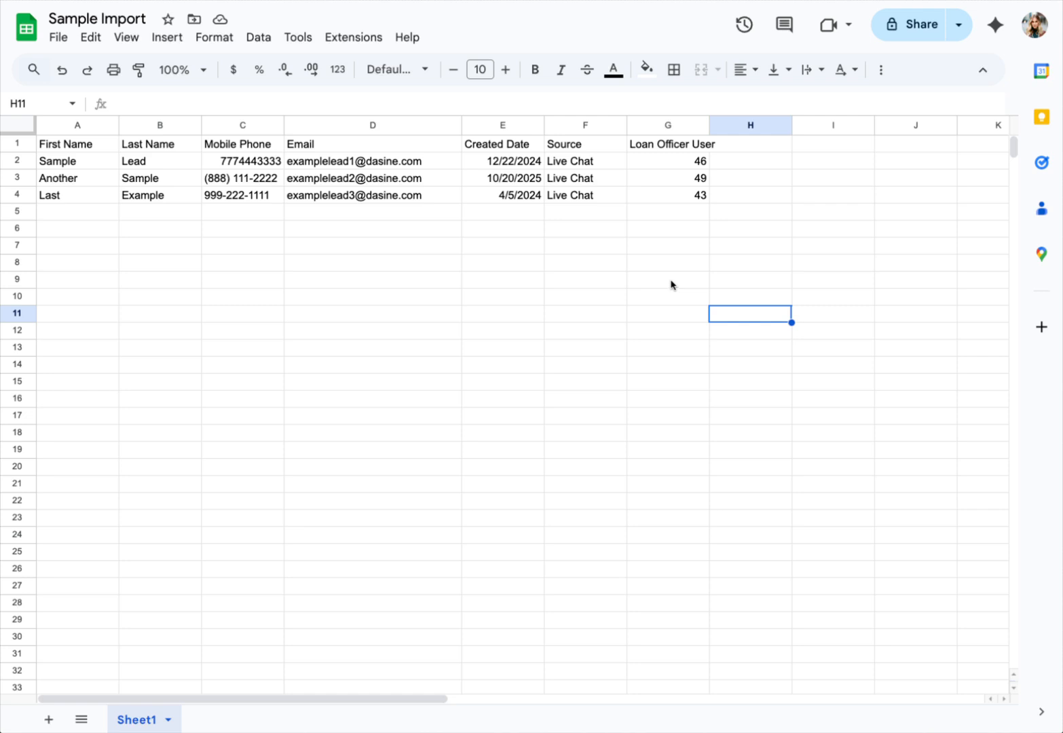
# Step: Widen column G to fit the Loan Officer User header
pyautogui.moveTo(709, 125); pyautogui.dragTo(728, 125)
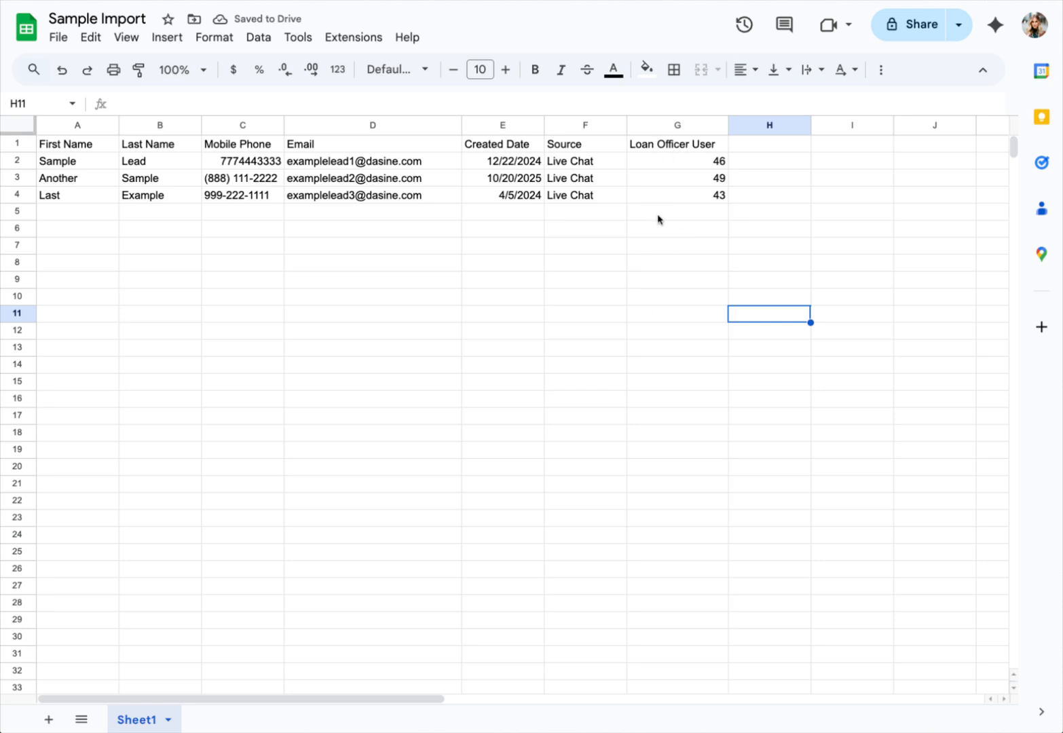
pyautogui.click(658, 130)
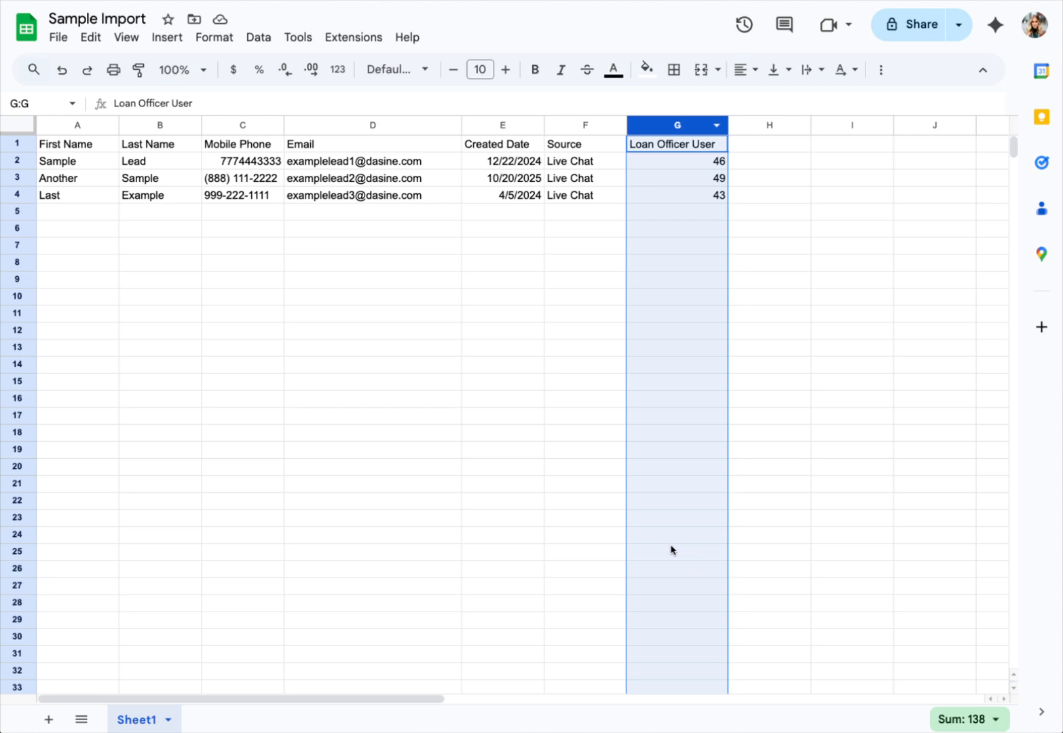
pyautogui.click(834, 367)
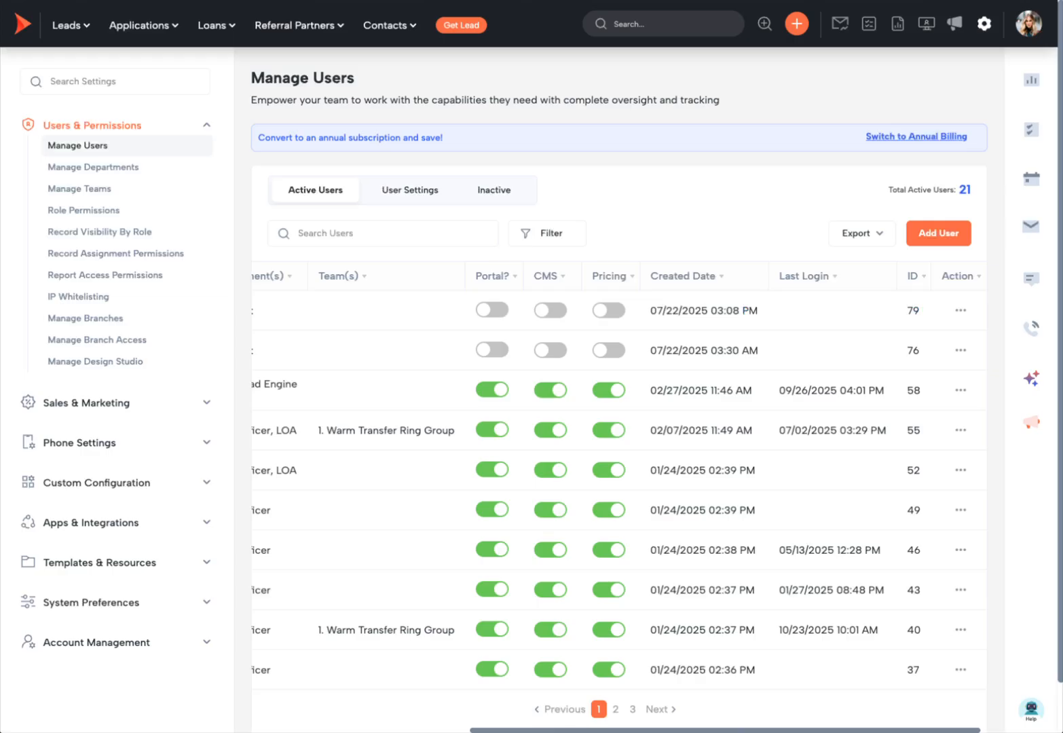
pyautogui.click(53, 80)
# Step: Copy the CRM statuses into column H: New Lead, Attempting Contact, Contacted - Follow Up in H2:H4
pyautogui.write('stat')
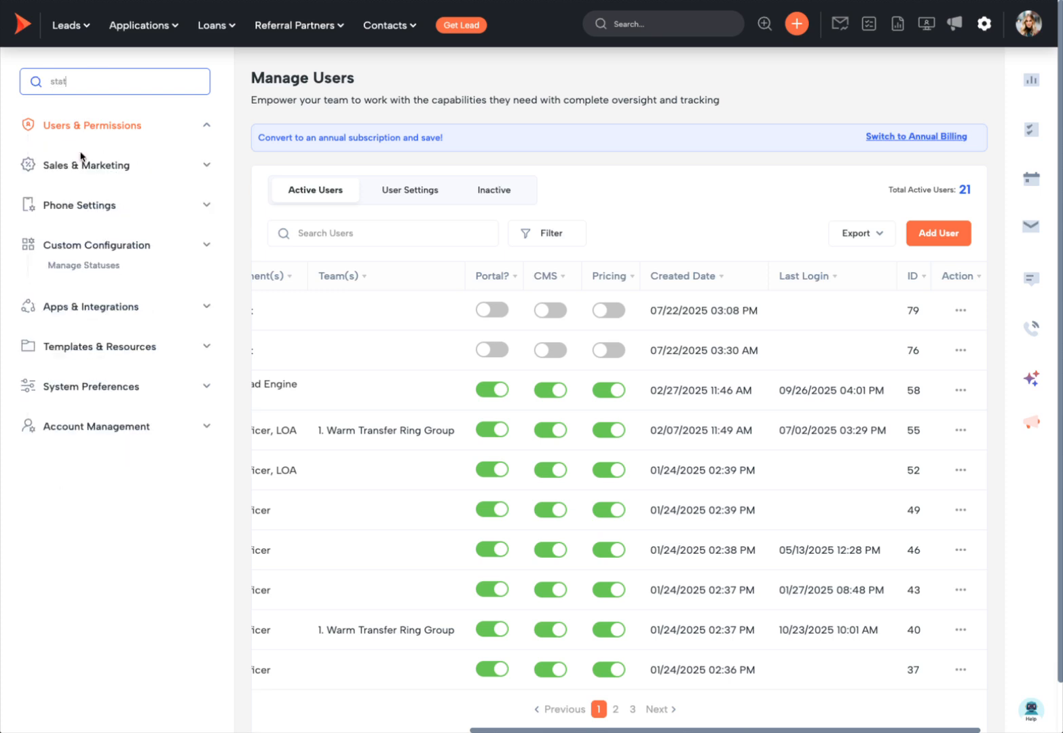
pyautogui.click(84, 266)
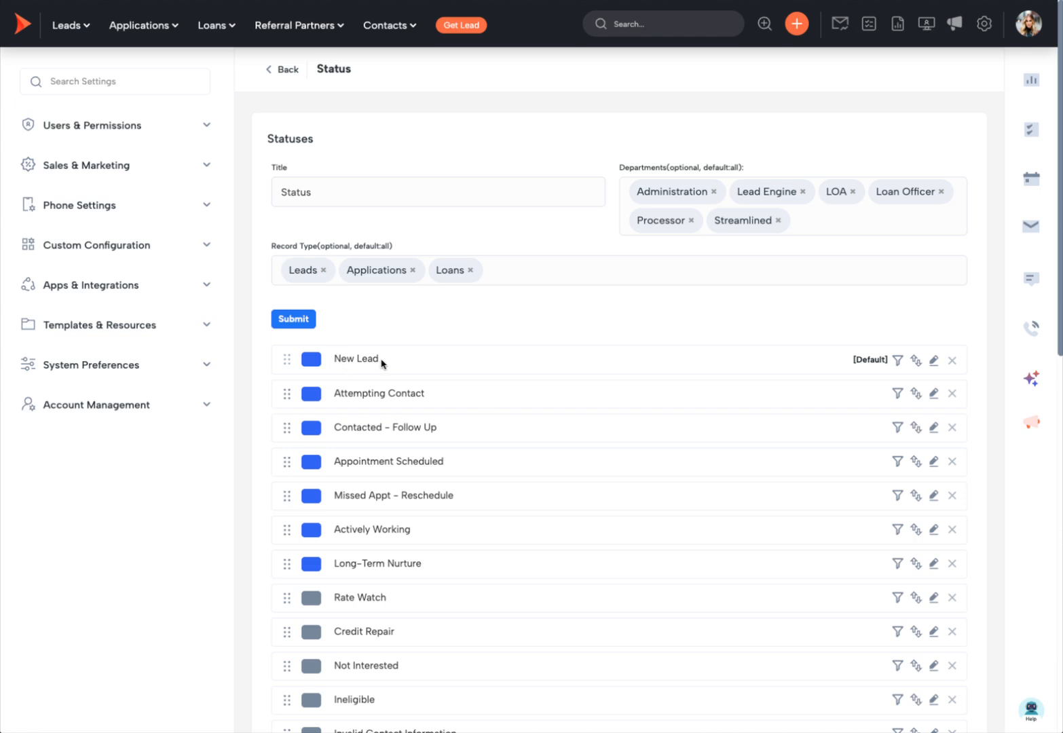
pyautogui.moveTo(382, 360); pyautogui.dragTo(336, 367)
pyautogui.hotkey('ctrl', 'c')
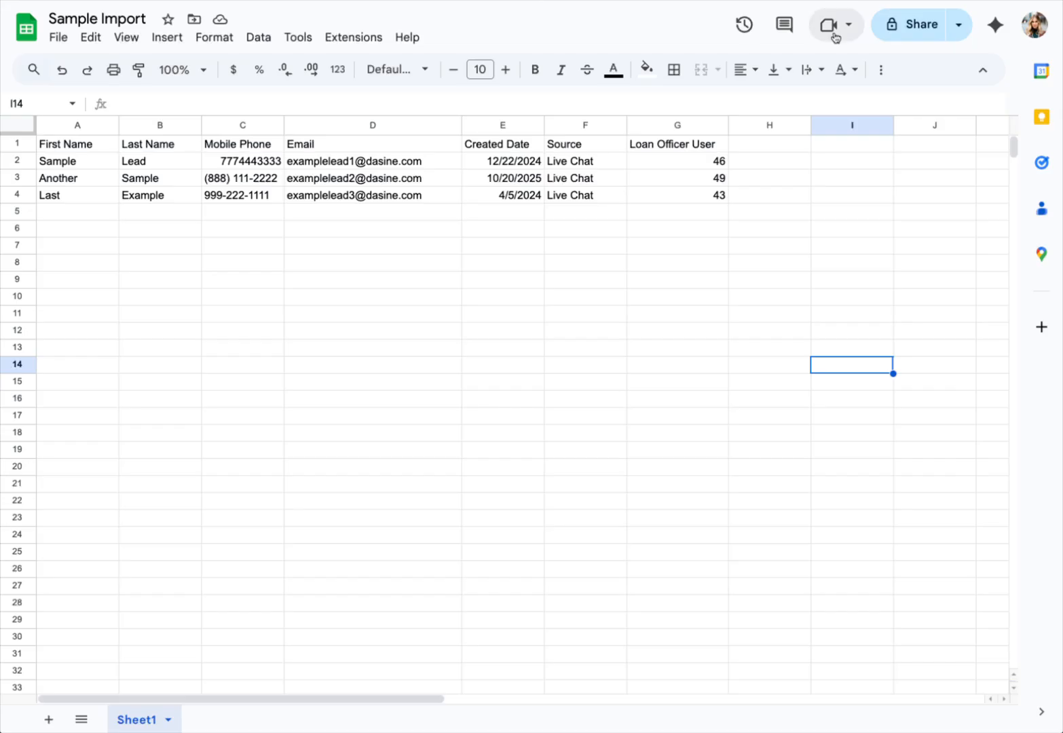
pyautogui.click(769, 163)
pyautogui.hotkey('ctrl', 'v')
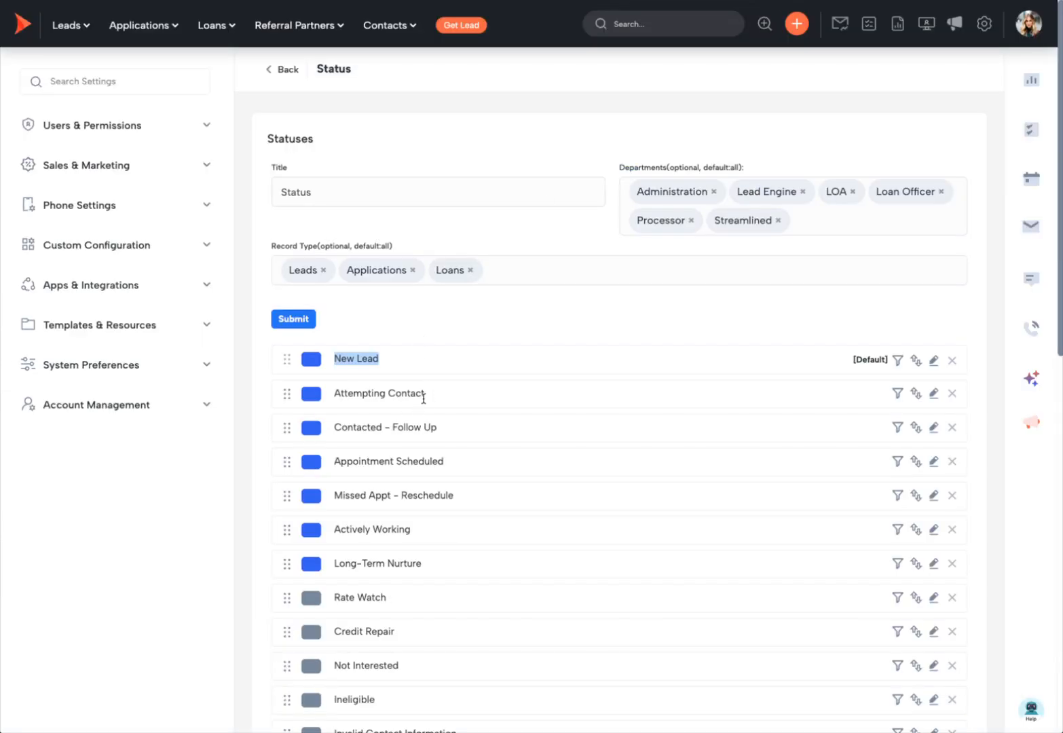
pyautogui.moveTo(426, 395); pyautogui.dragTo(339, 397)
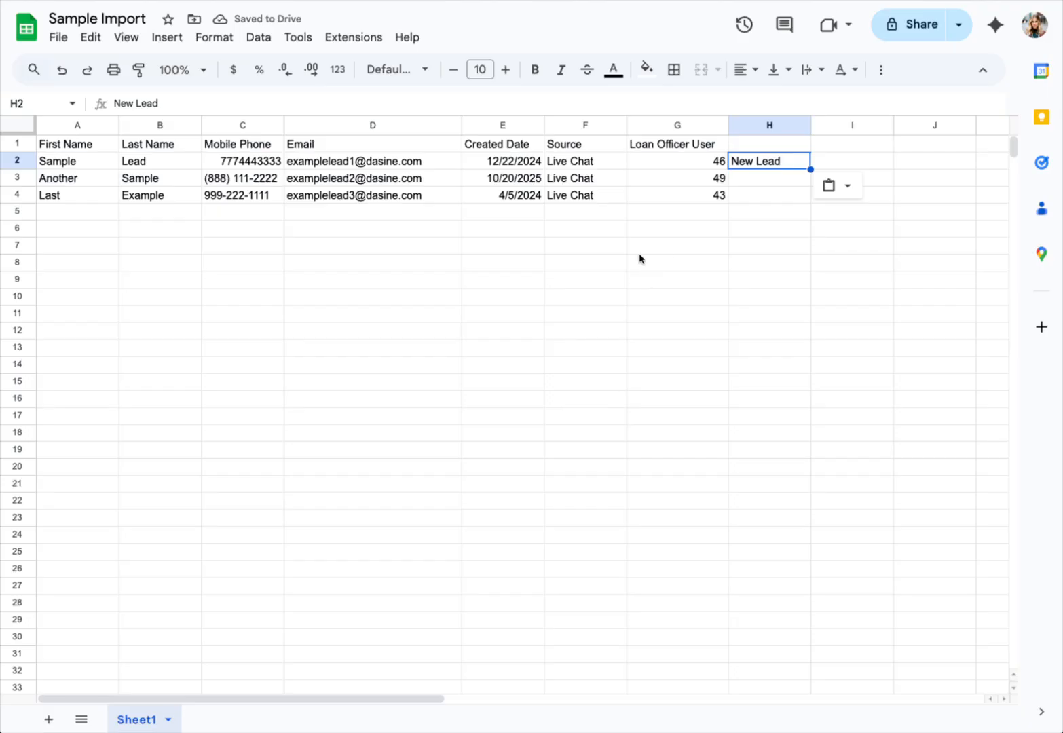
pyautogui.click(779, 183)
pyautogui.write('Attempting Contact')
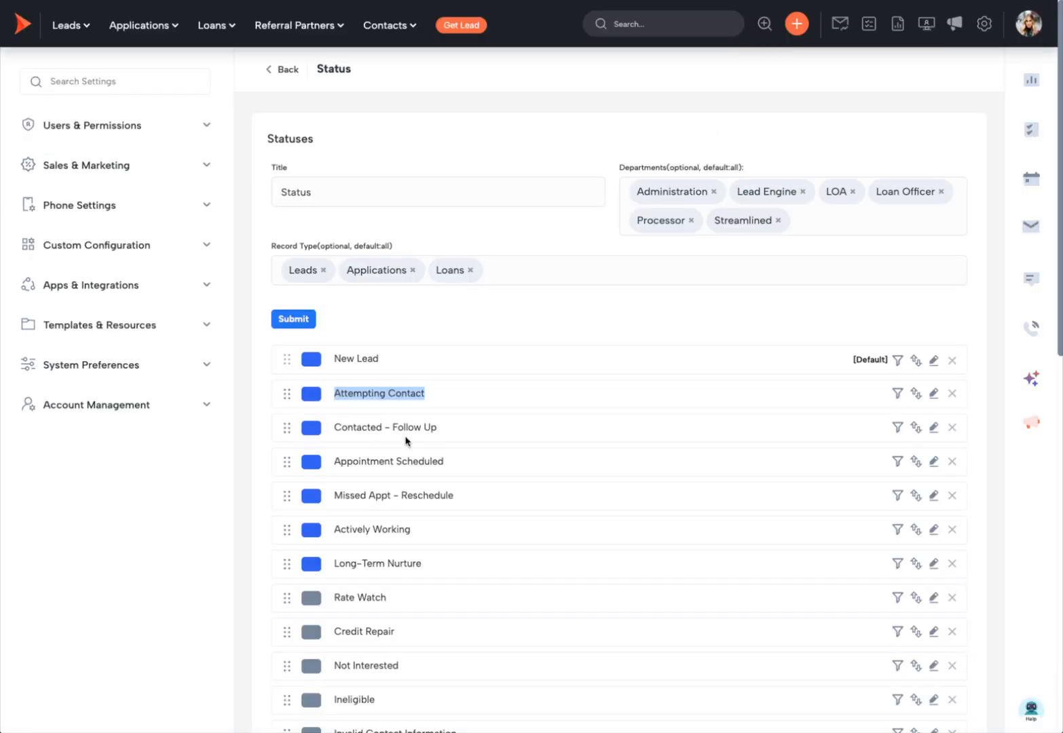
pyautogui.click(434, 427)
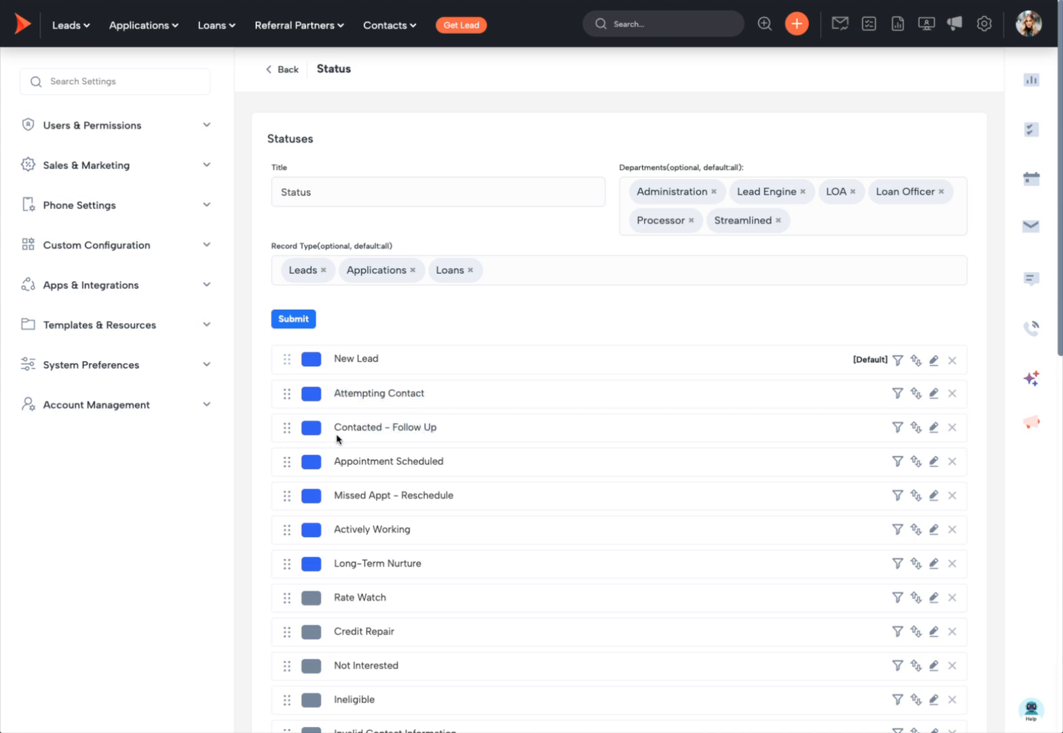
pyautogui.moveTo(338, 429); pyautogui.dragTo(443, 431)
pyautogui.hotkey('ctrl', 'c')
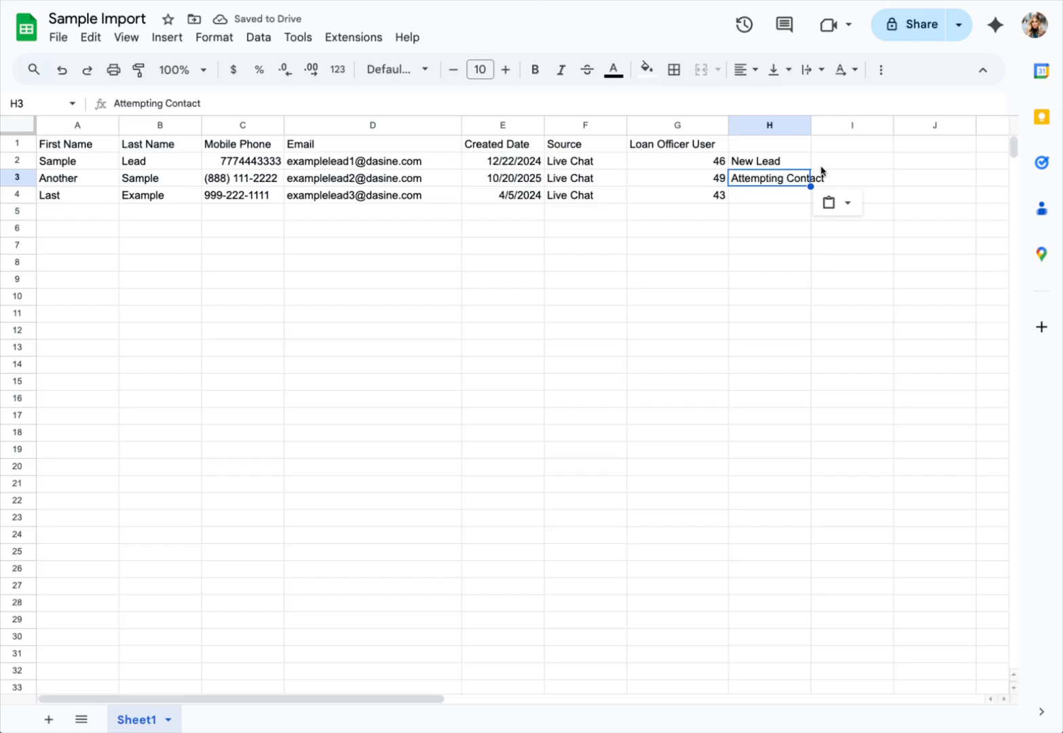
pyautogui.click(781, 201)
pyautogui.hotkey('ctrl', 'v')
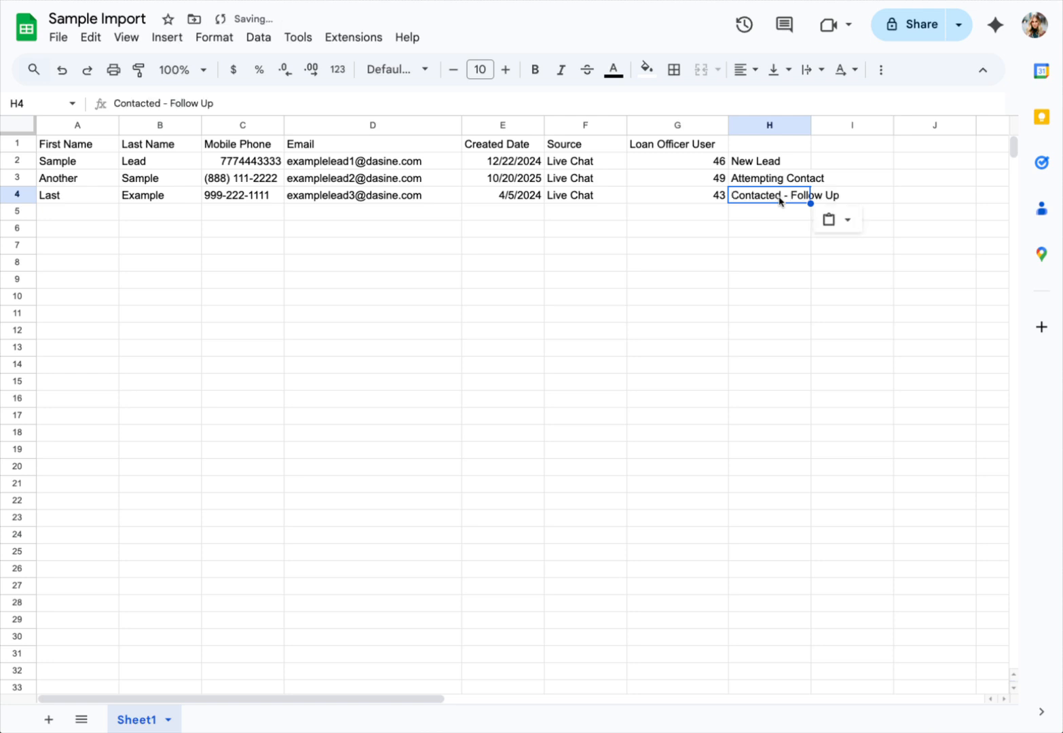
# Step: Widen column H to fit the statuses and head it Status in H1
pyautogui.moveTo(811, 124); pyautogui.dragTo(865, 123)
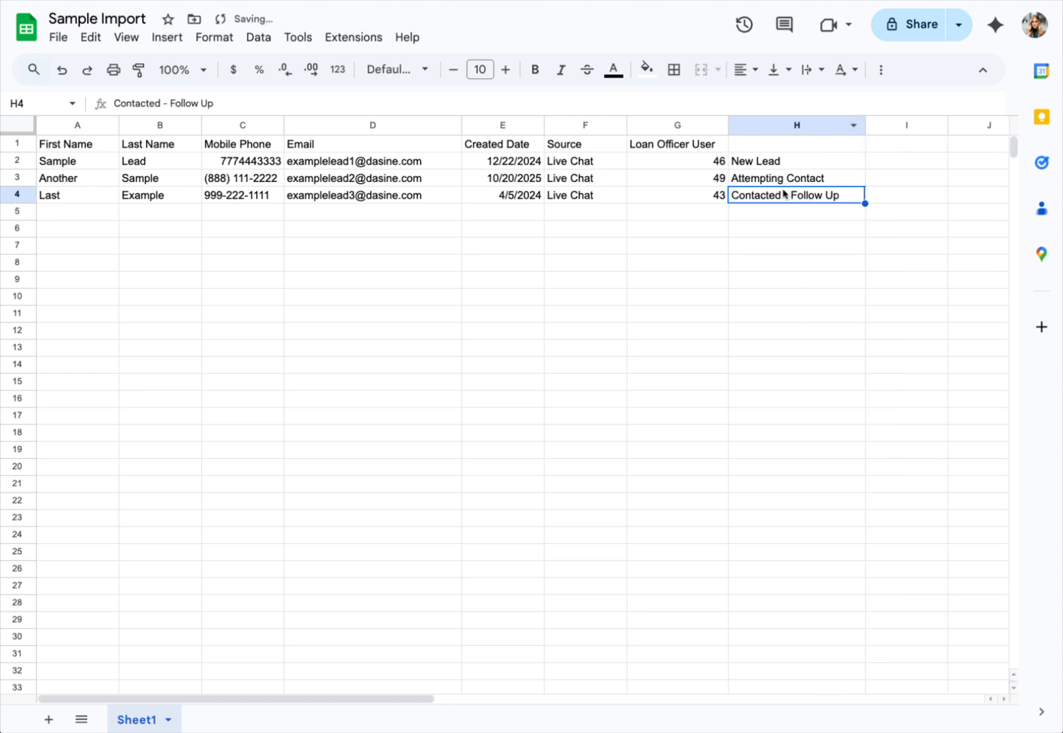
pyautogui.click(782, 147)
pyautogui.write('Status')
pyautogui.press('Return')
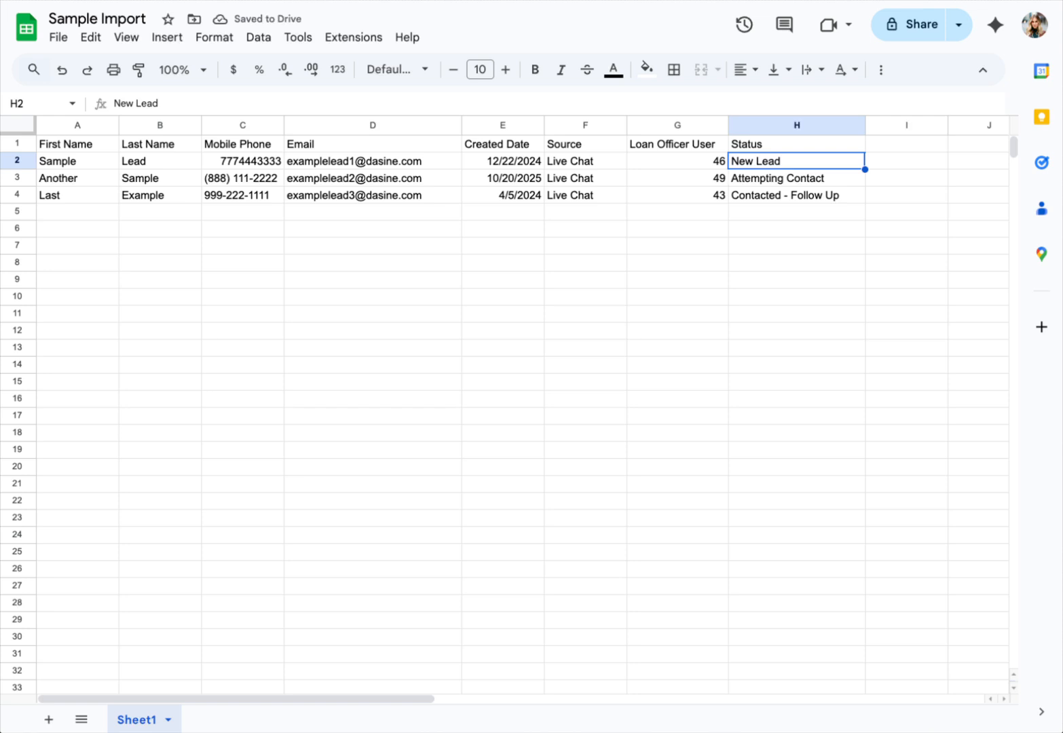
pyautogui.moveTo(595, 125); pyautogui.dragTo(781, 146)
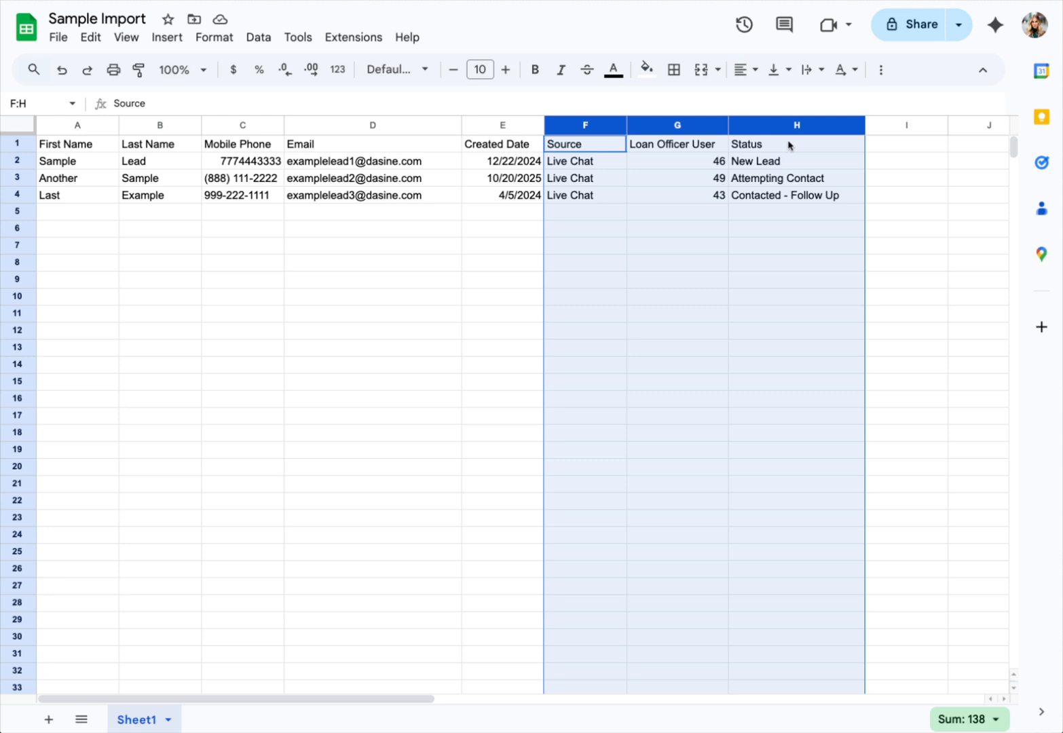
pyautogui.click(760, 222)
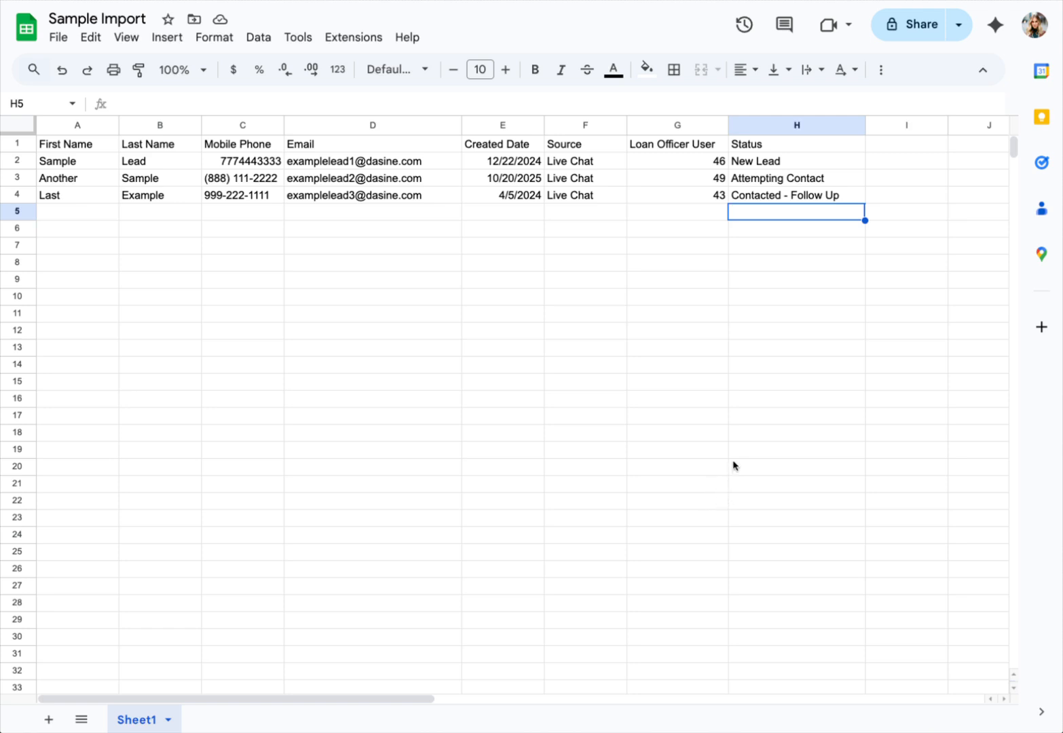
# Step: Head column I with Tags and look up the CRM's existing tag names
pyautogui.click(880, 143)
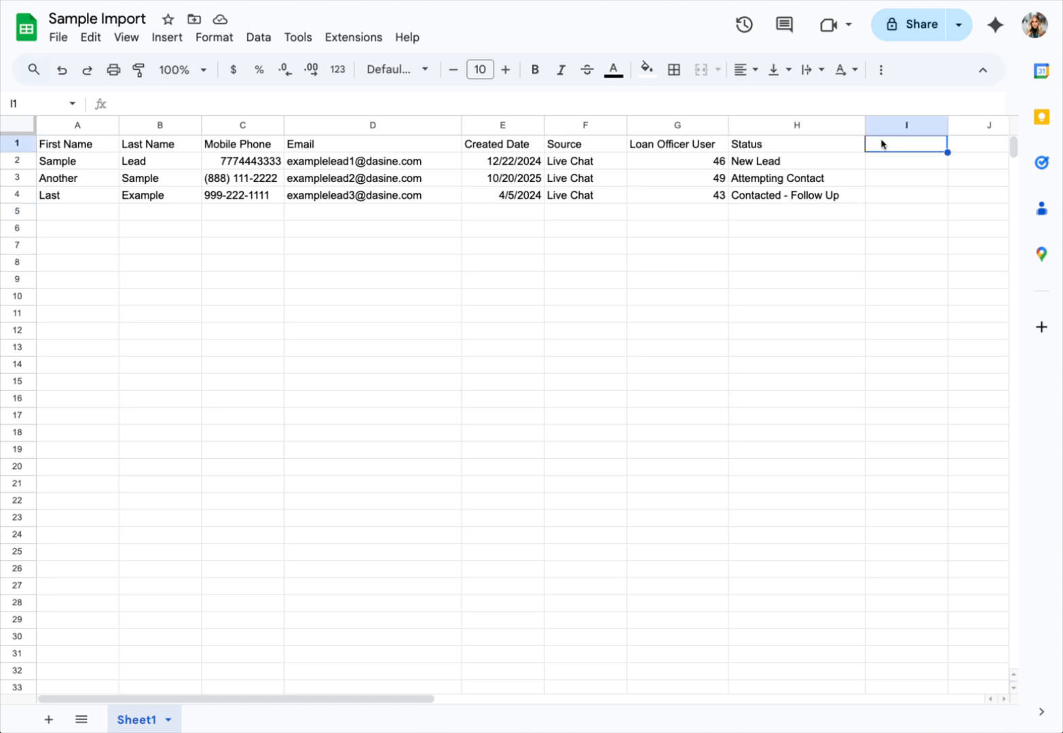
pyautogui.write('Tags')
pyautogui.press('Return')
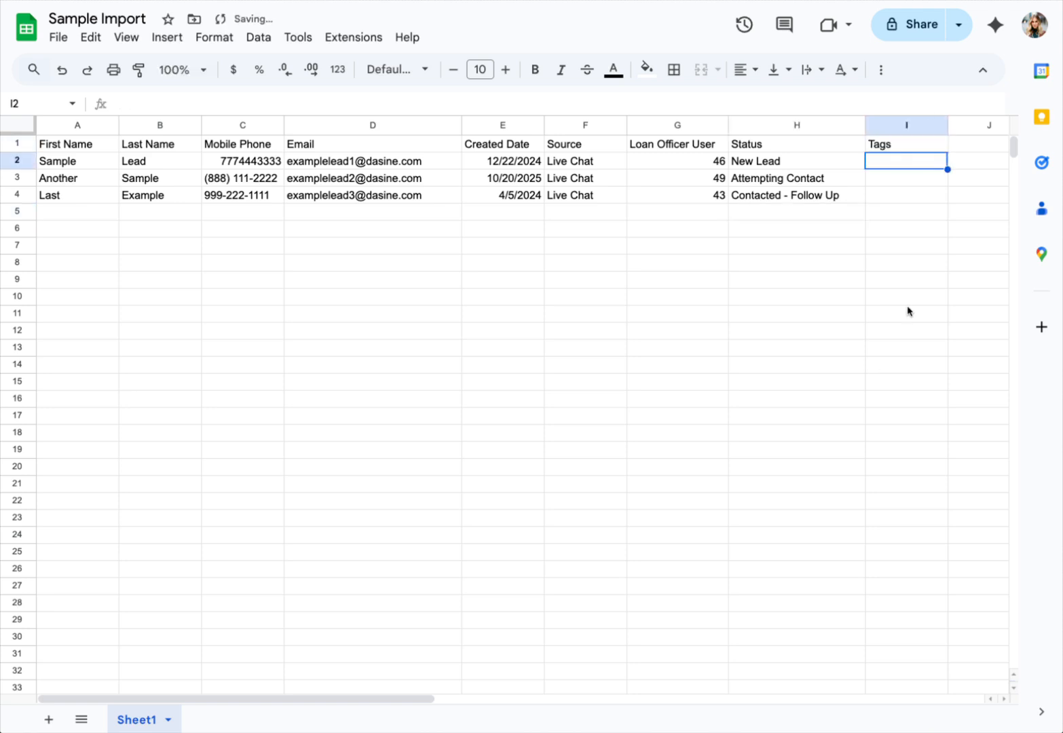
pyautogui.press('super+Tab')
pyautogui.click(111, 79)
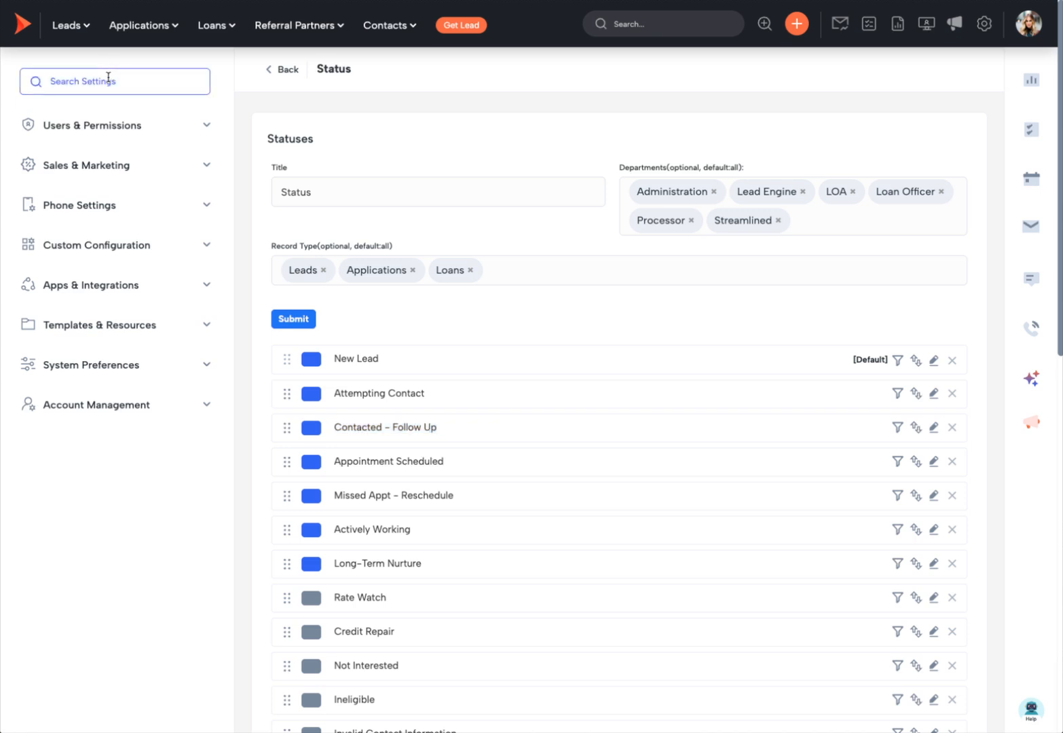
pyautogui.write('tags')
pyautogui.click(117, 247)
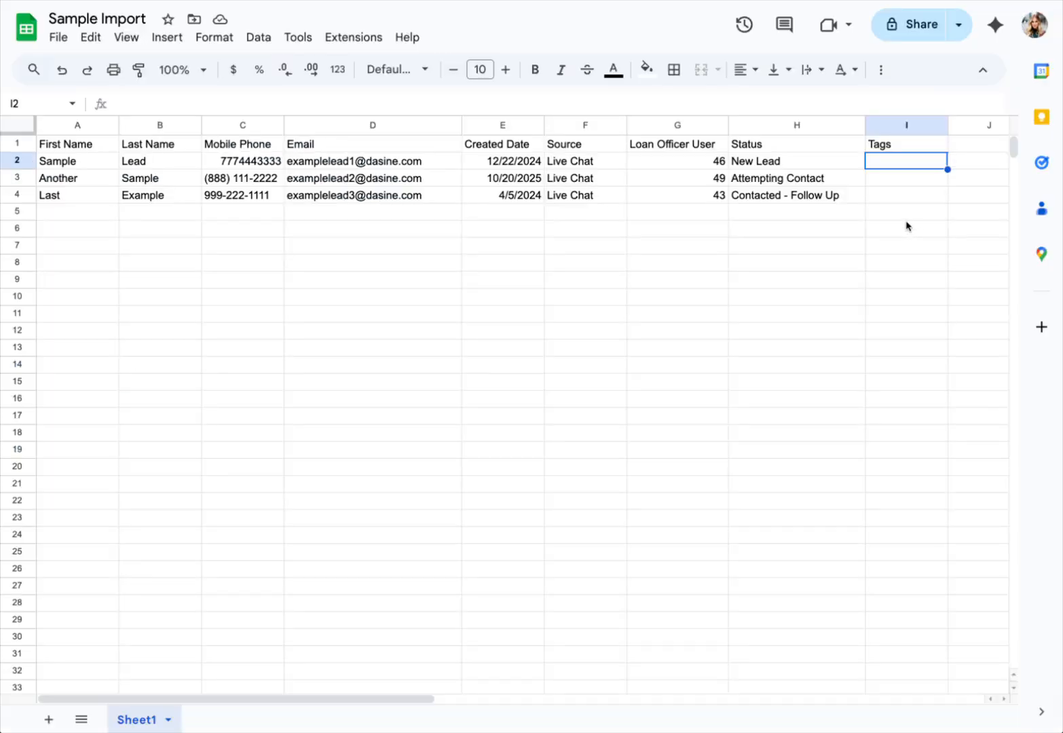
# Step: Tag all three leads VIP in I2:I4, then change I2 to VIP,Marketing
pyautogui.write('VIP')
pyautogui.press('Return')
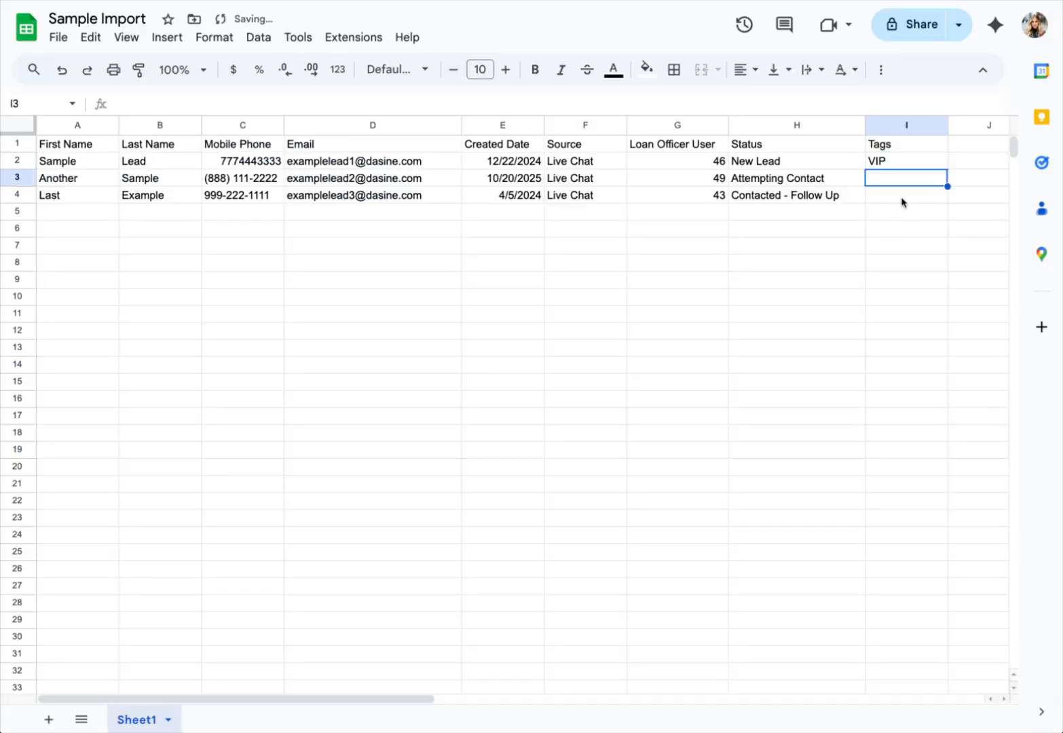
pyautogui.press('Up')
pyautogui.hotkey('ctrl', 'c')
pyautogui.moveTo(883, 176); pyautogui.dragTo(884, 195)
pyautogui.hotkey('ctrl', 'v')
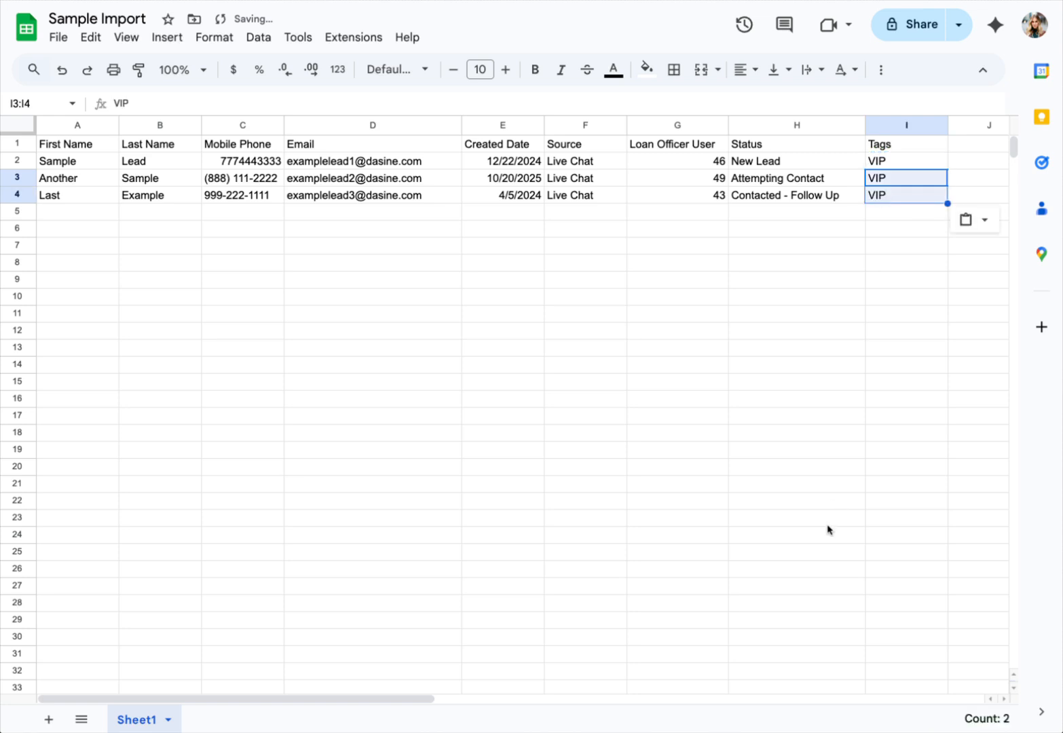
pyautogui.click(825, 528)
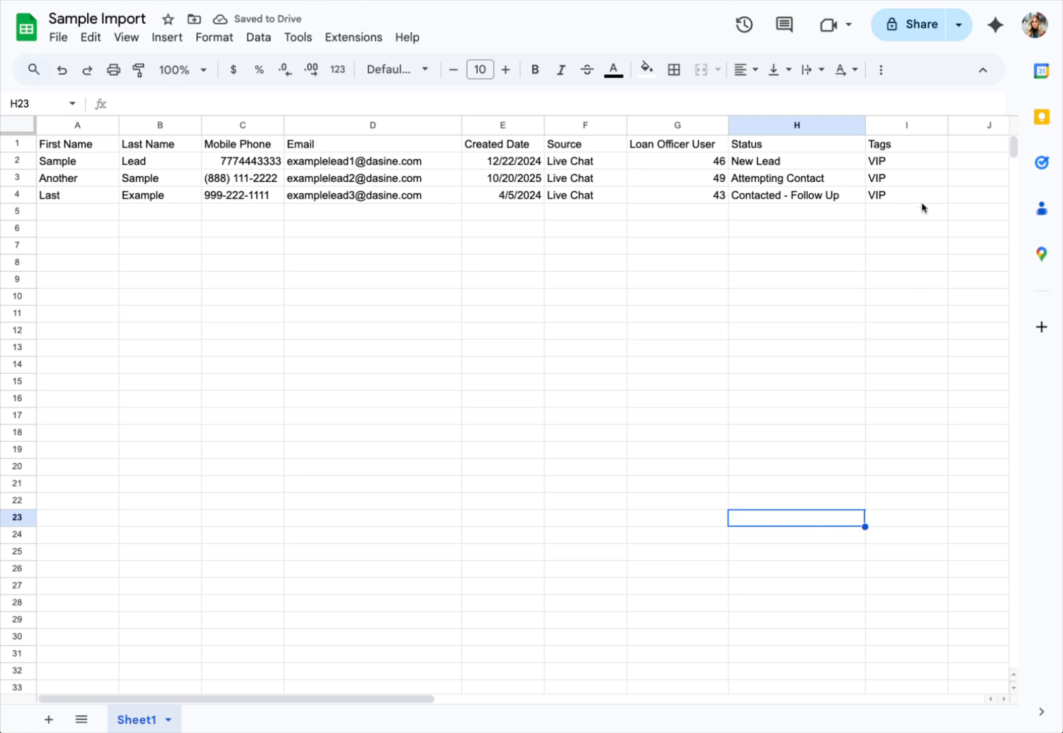
pyautogui.doubleClick(895, 163)
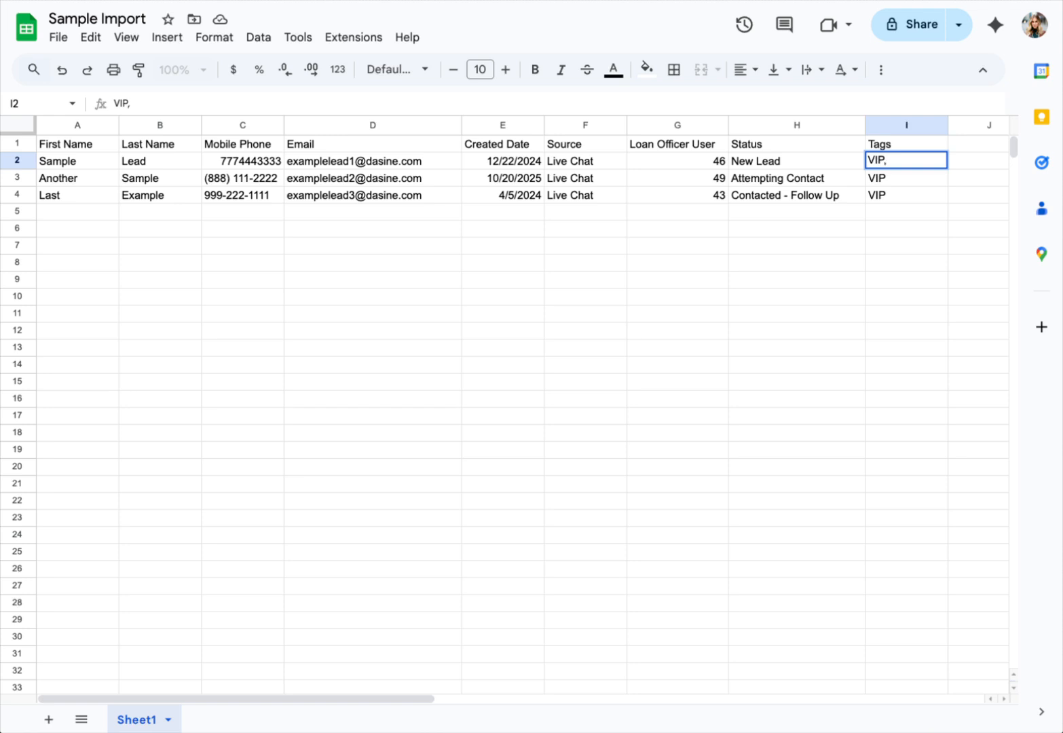
pyautogui.write(',Marketing')
pyautogui.press('Return')
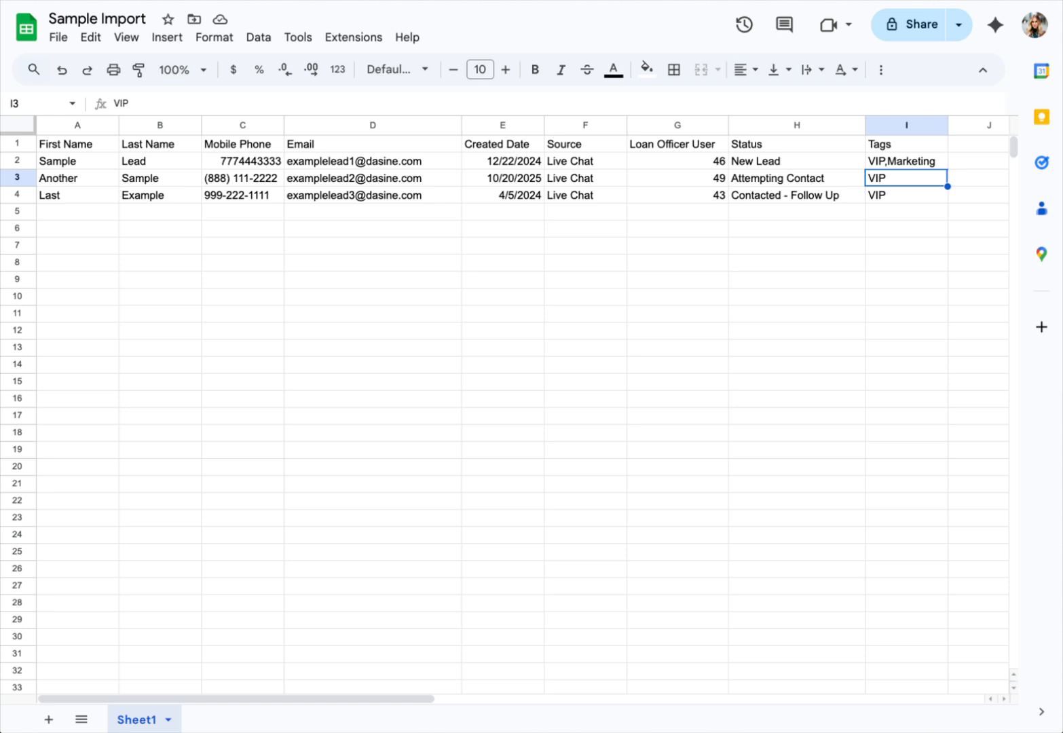
# Step: Delete the empty rows 5 through 1000 below the leads
pyautogui.click(20, 211)
pyautogui.moveTo(1015, 148); pyautogui.dragTo(1015, 661)
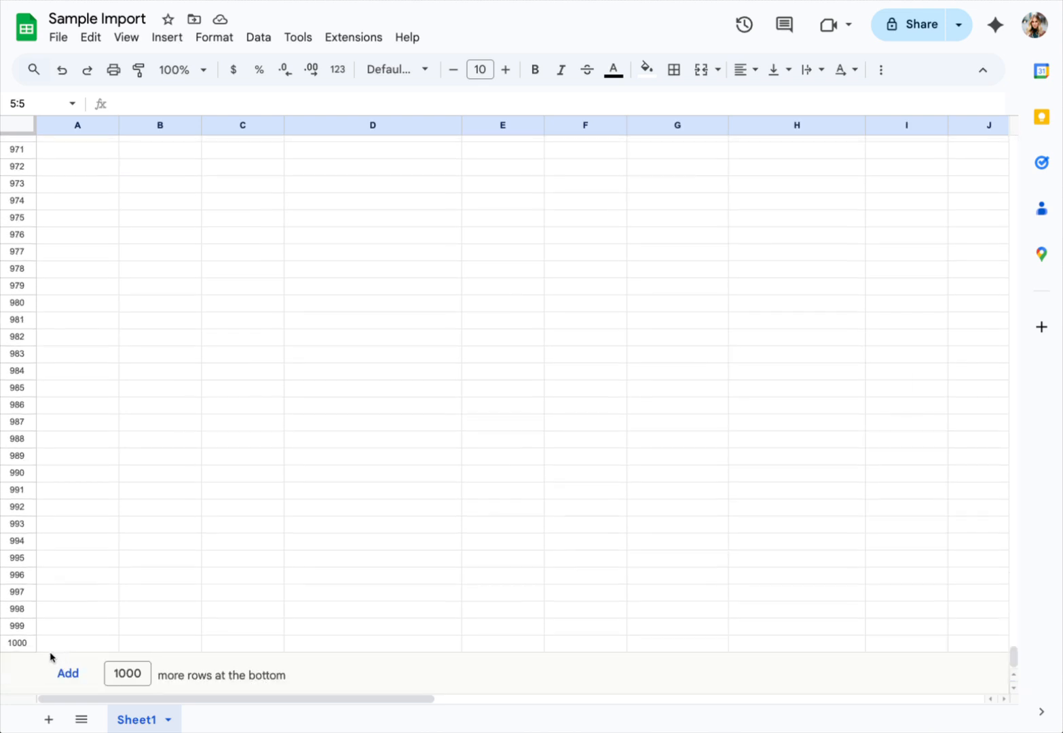
pyautogui.keyDown('shift'); pyautogui.click(17, 642); pyautogui.keyUp('shift')
pyautogui.click(90, 36)
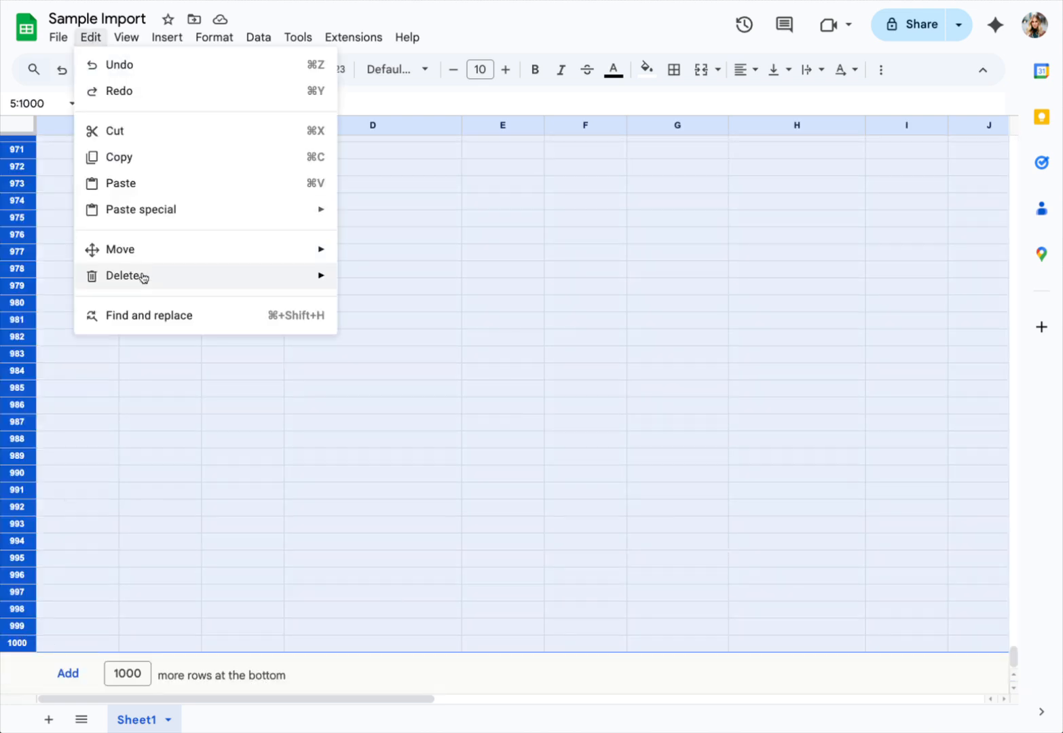
pyautogui.moveTo(142, 277)
pyautogui.click(390, 307)
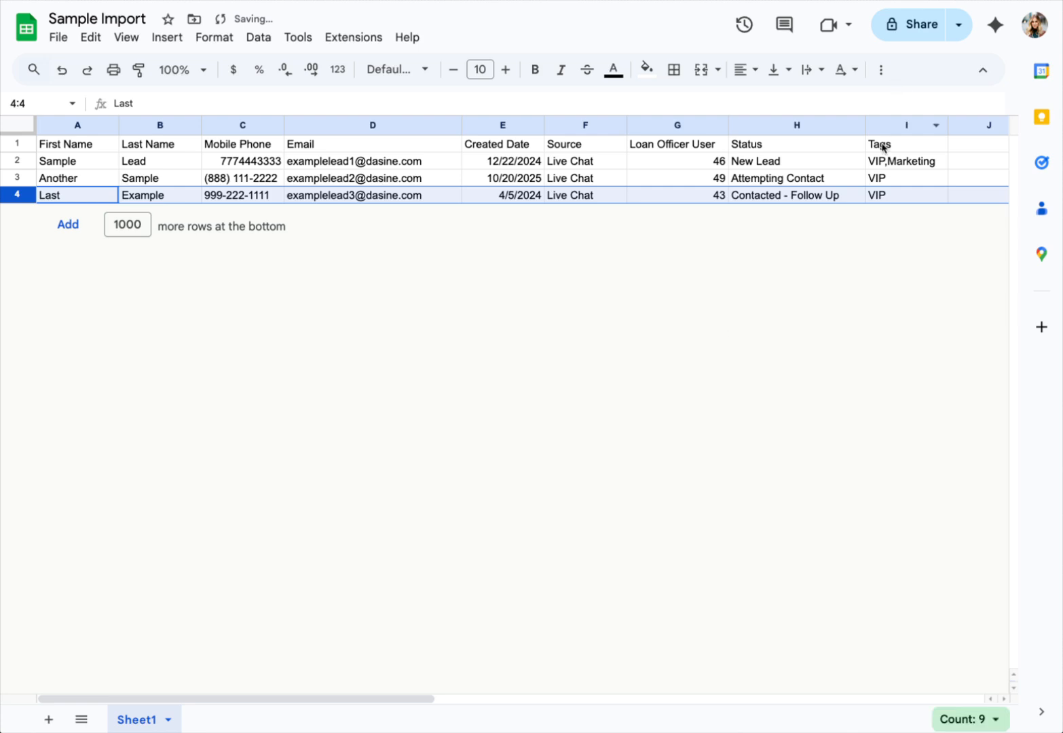
# Step: Delete the unused columns J through Z
pyautogui.hscroll(5, 881, 148)
pyautogui.click(743, 123)
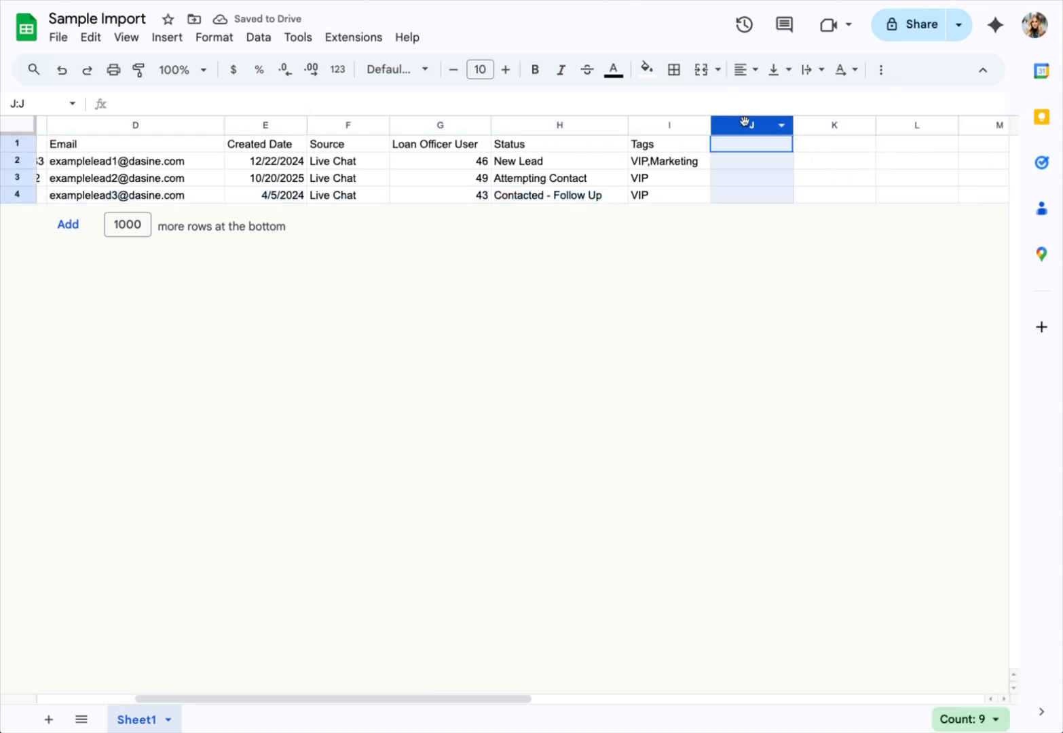
pyautogui.hotkey('ctrl', 'shift', 'Right')
pyautogui.click(127, 36)
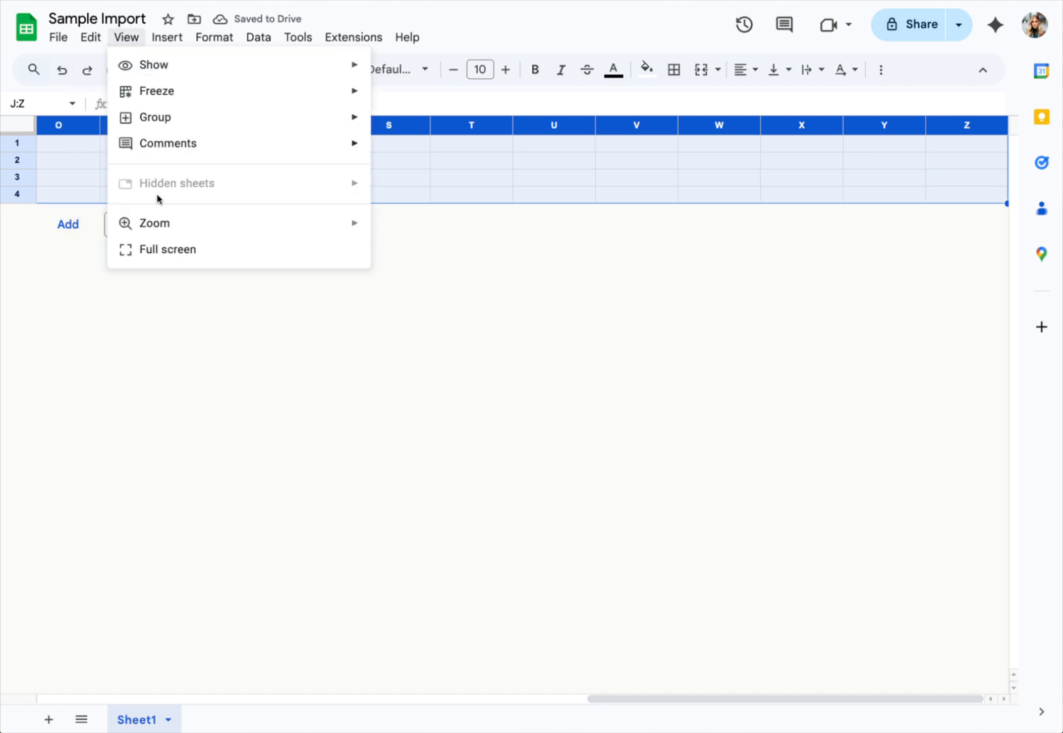
pyautogui.moveTo(90, 36)
pyautogui.moveTo(114, 275)
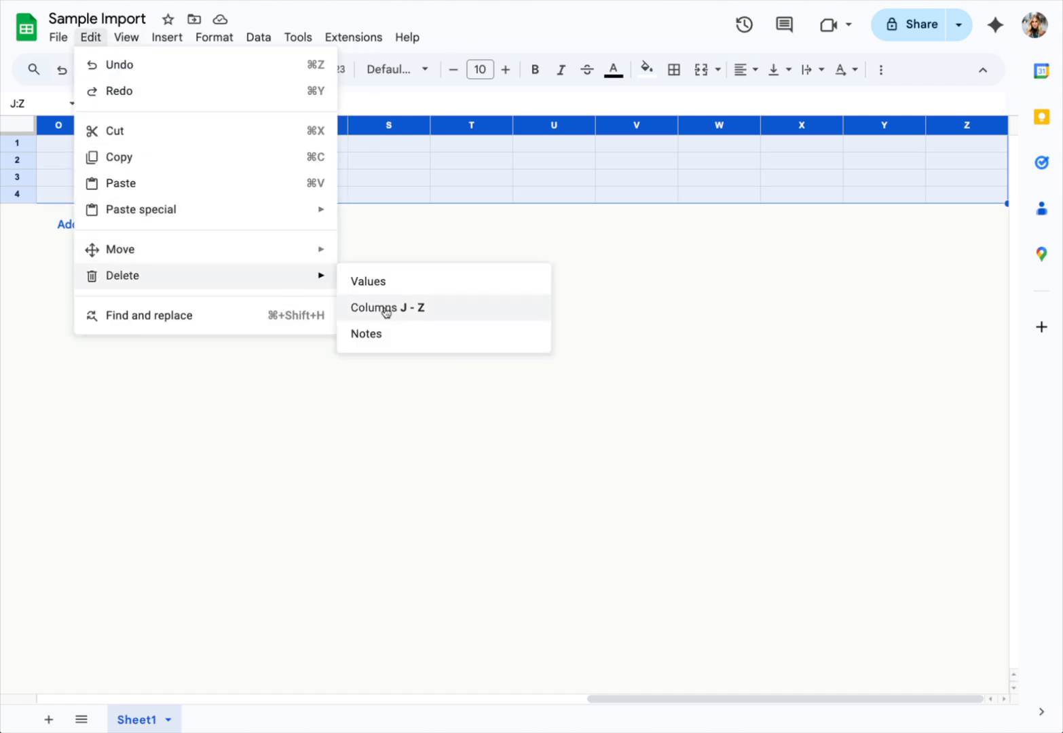
pyautogui.click(384, 307)
pyautogui.click(442, 166)
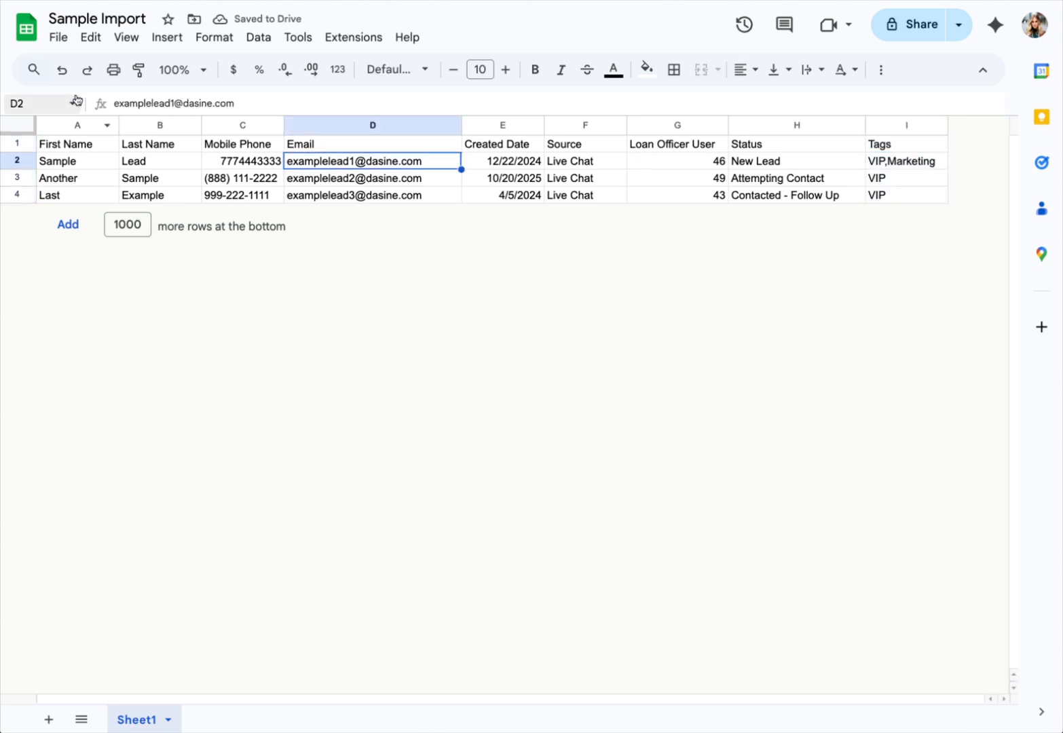
pyautogui.click(57, 38)
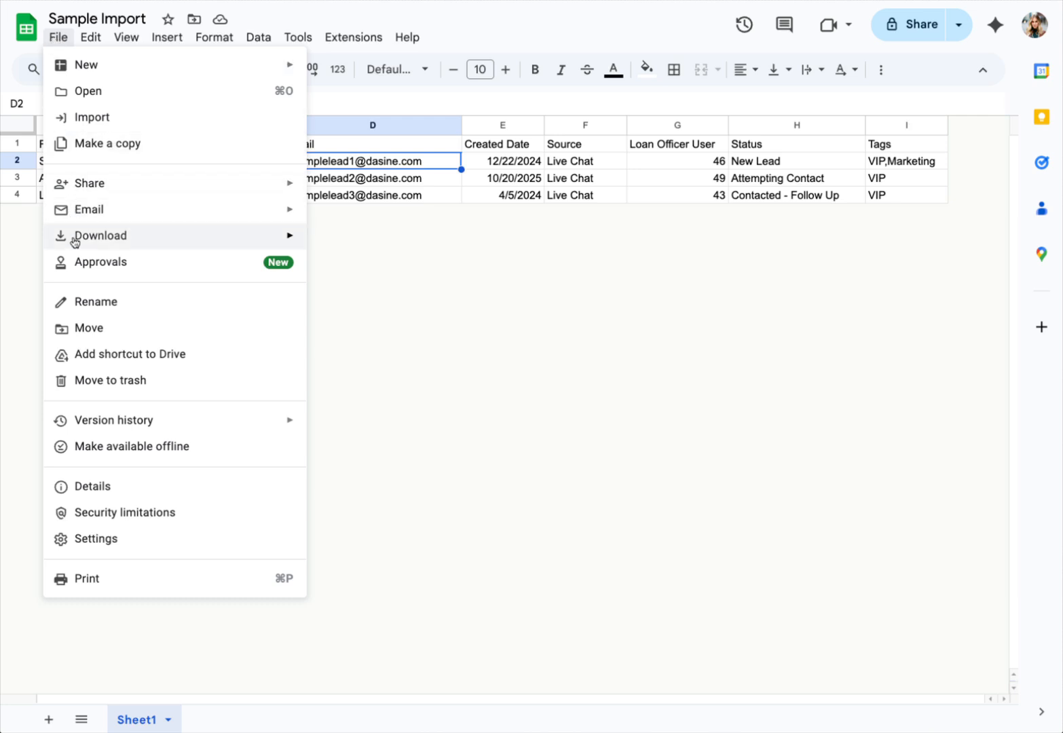
# Step: Download the sheet as the CSV file Sample Import - Sheet1.csv
pyautogui.moveTo(80, 239)
pyautogui.click(425, 347)
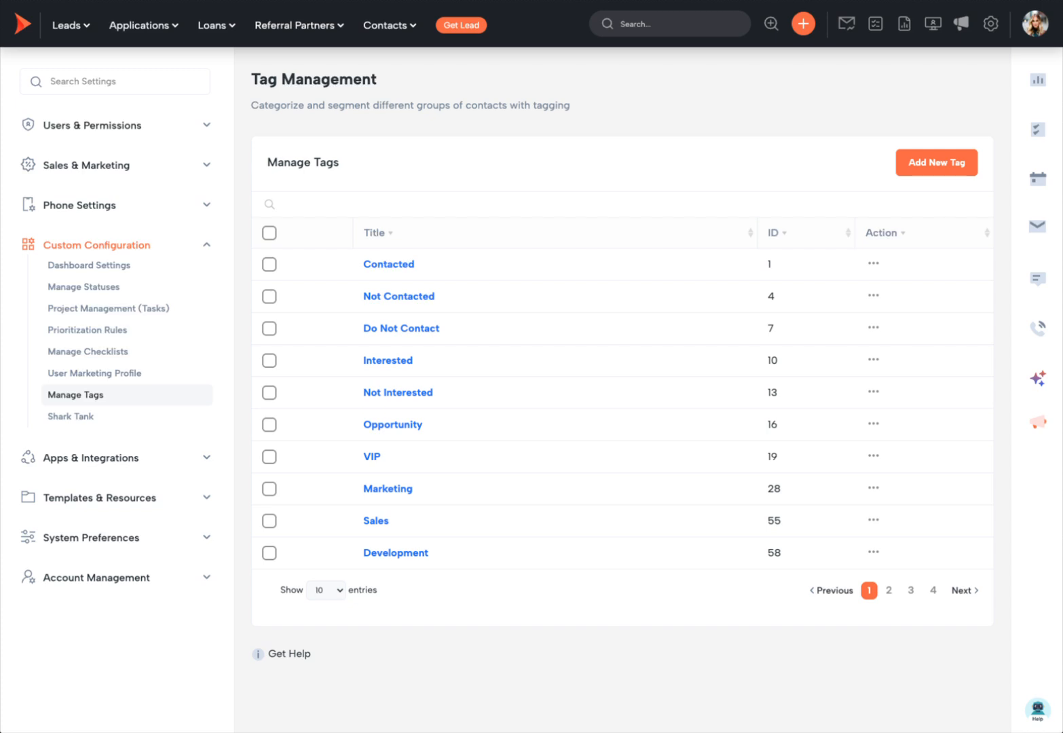
pyautogui.click(115, 80)
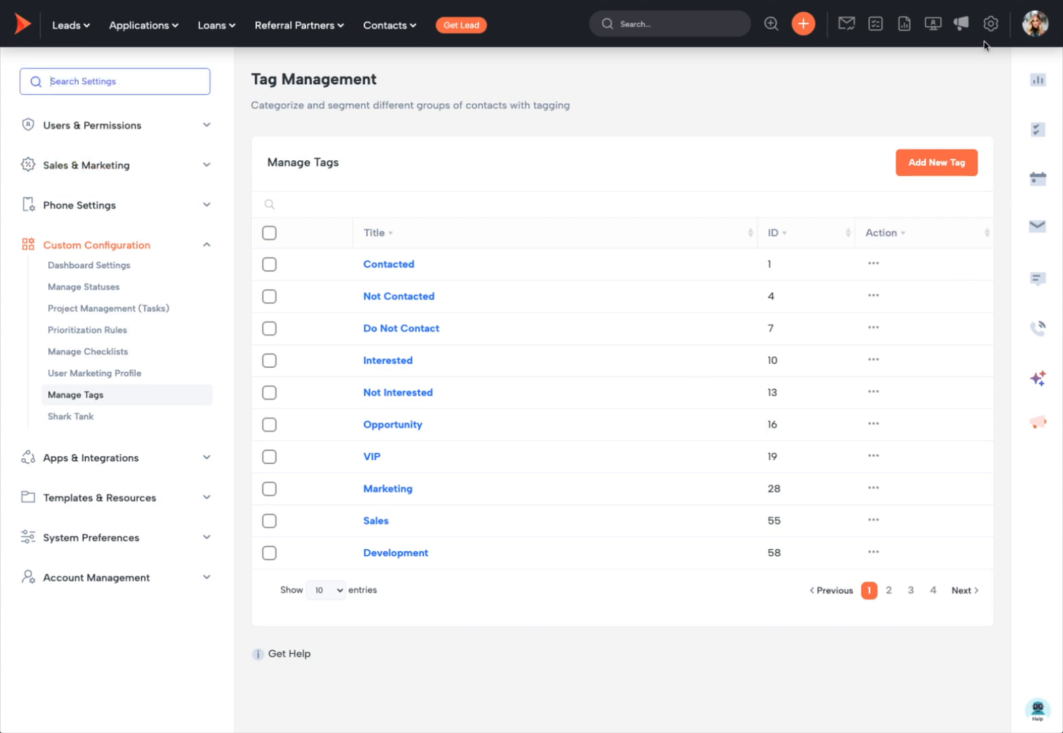
# Step: Find the Import page via 'imp' and upload Sample Import - Sheet1.csv from browser downloads
pyautogui.write('impo')
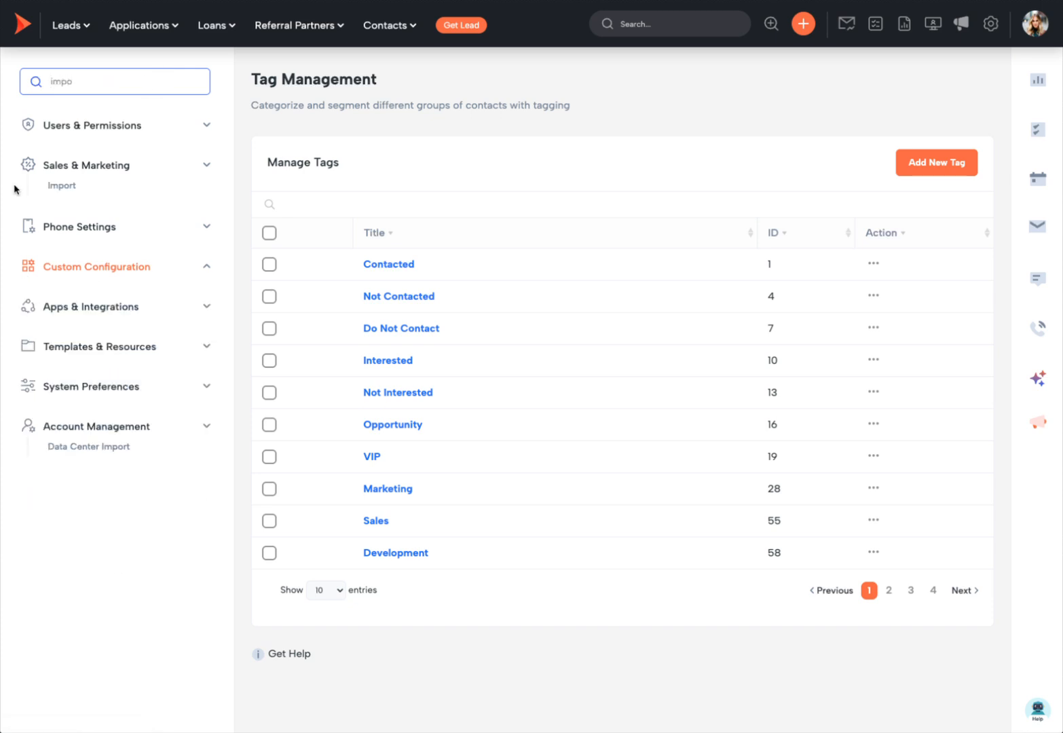
pyautogui.click(61, 186)
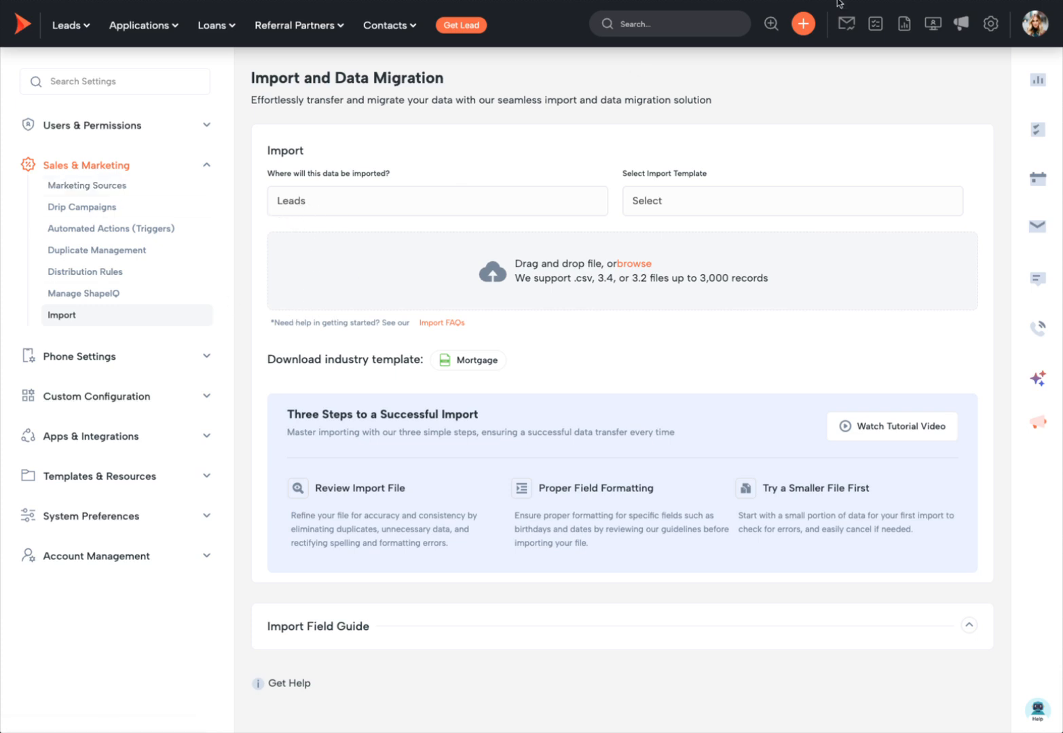
pyautogui.click(876, 2)
pyautogui.moveTo(870, 45); pyautogui.dragTo(602, 258)
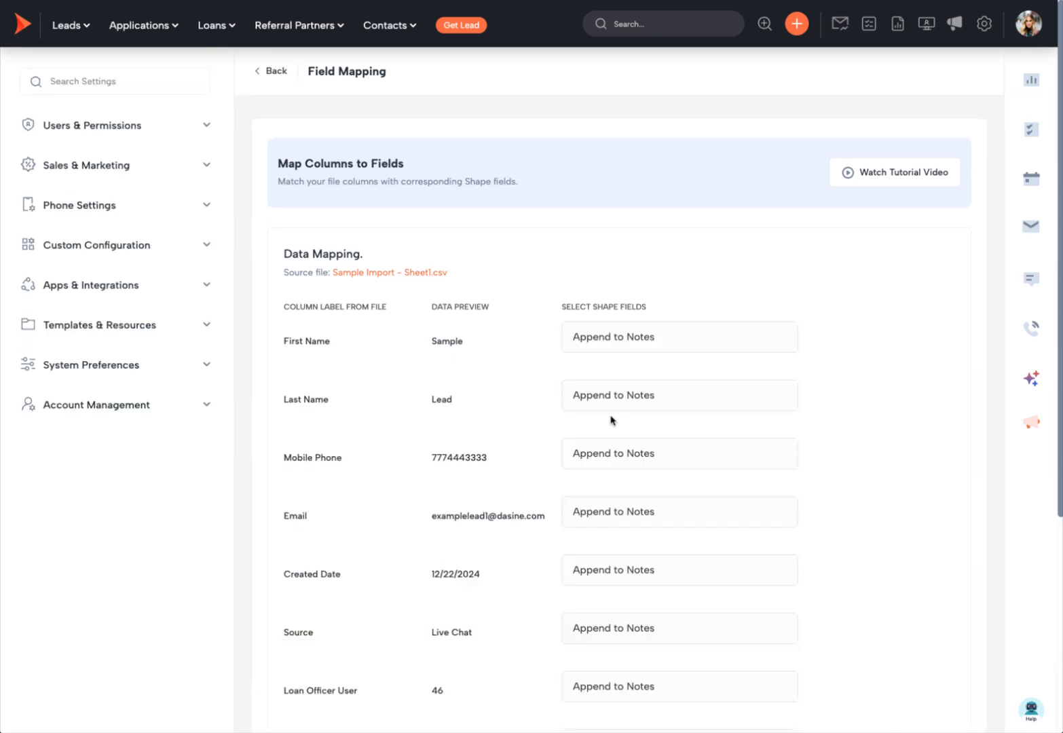
# Step: Map the First Name and Last Name columns to Shape's First Name and Last Name
pyautogui.scroll(-3, 745, 493)
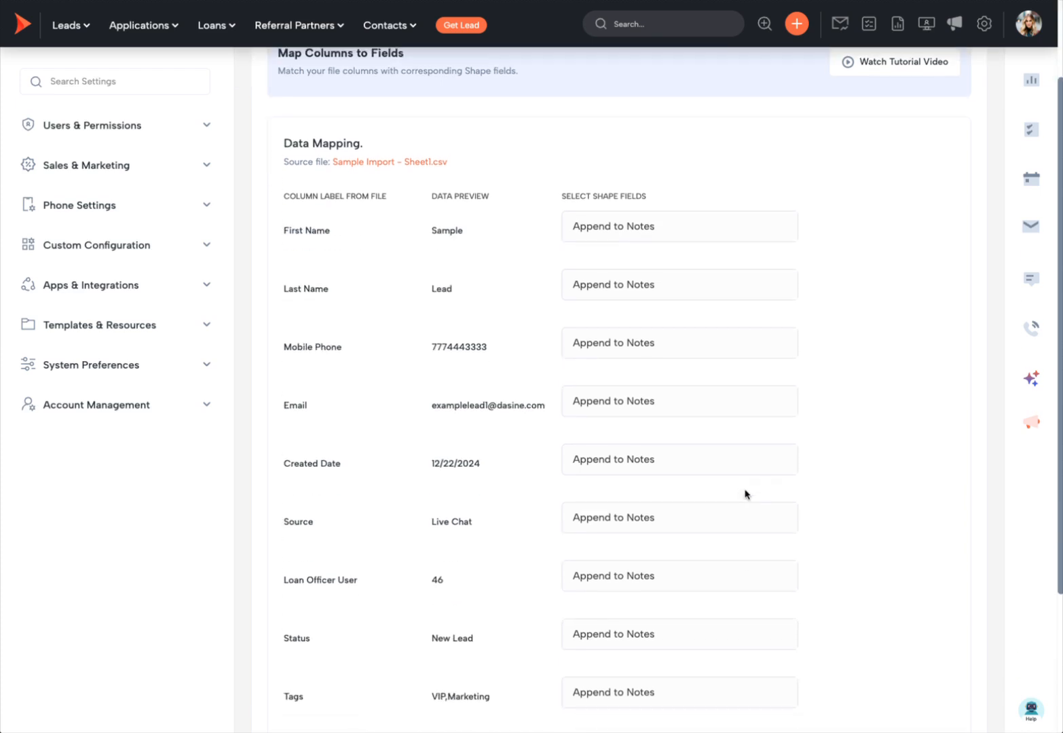
pyautogui.scroll(-1, 746, 494)
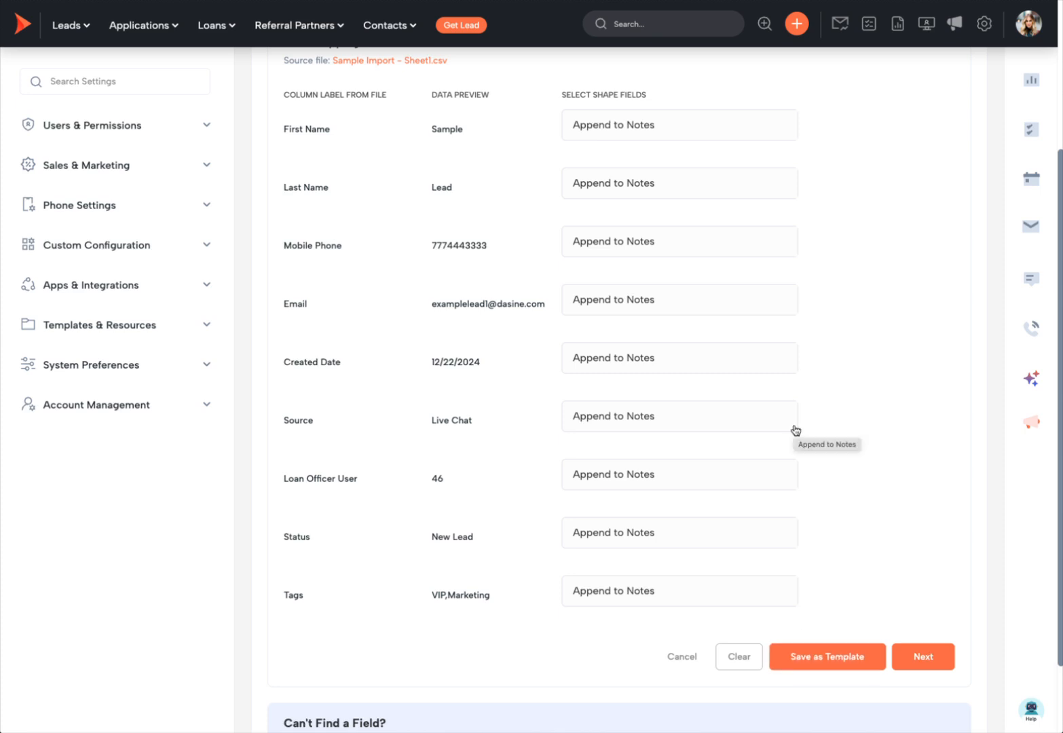
pyautogui.scroll(1, 787, 400)
pyautogui.click(598, 141)
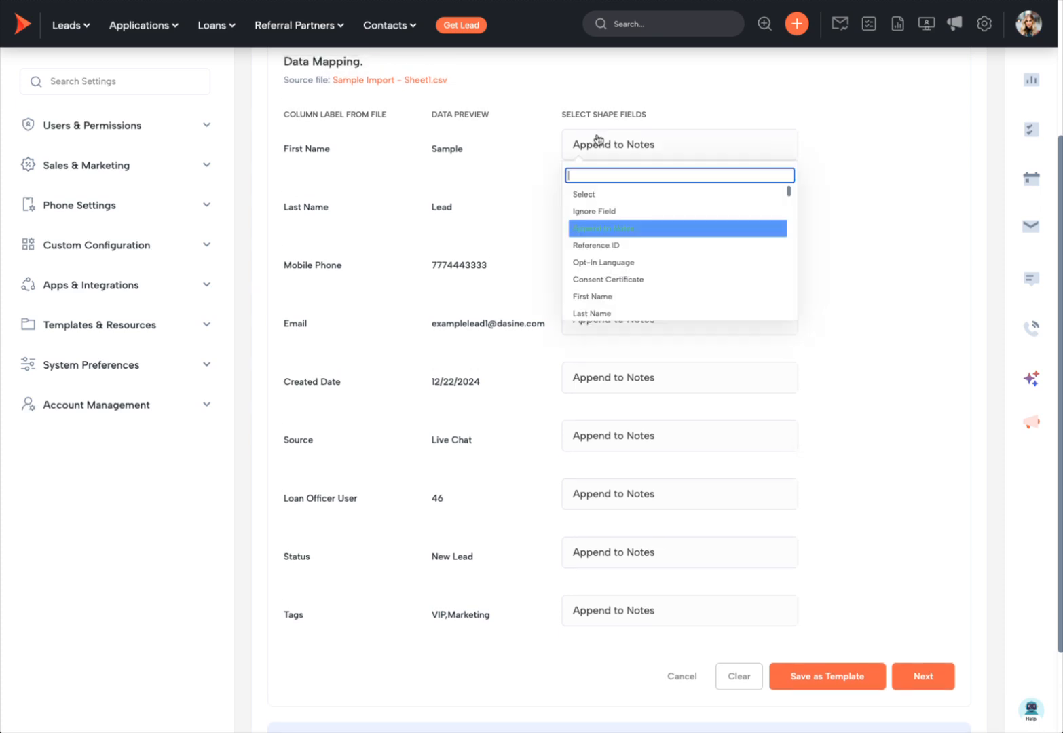
pyautogui.click(638, 295)
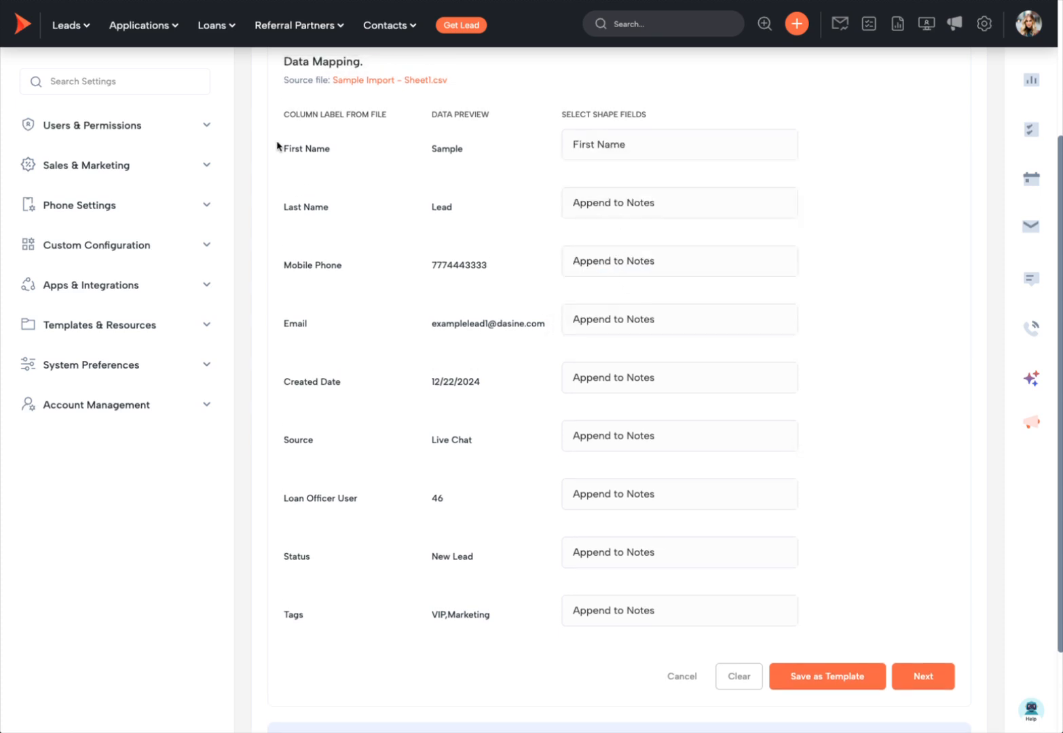
pyautogui.click(648, 217)
pyautogui.click(636, 371)
# Step: Map the Mobile Phone, Email, Created Date and Source columns to their matching fields
pyautogui.click(615, 270)
pyautogui.write('mobil')
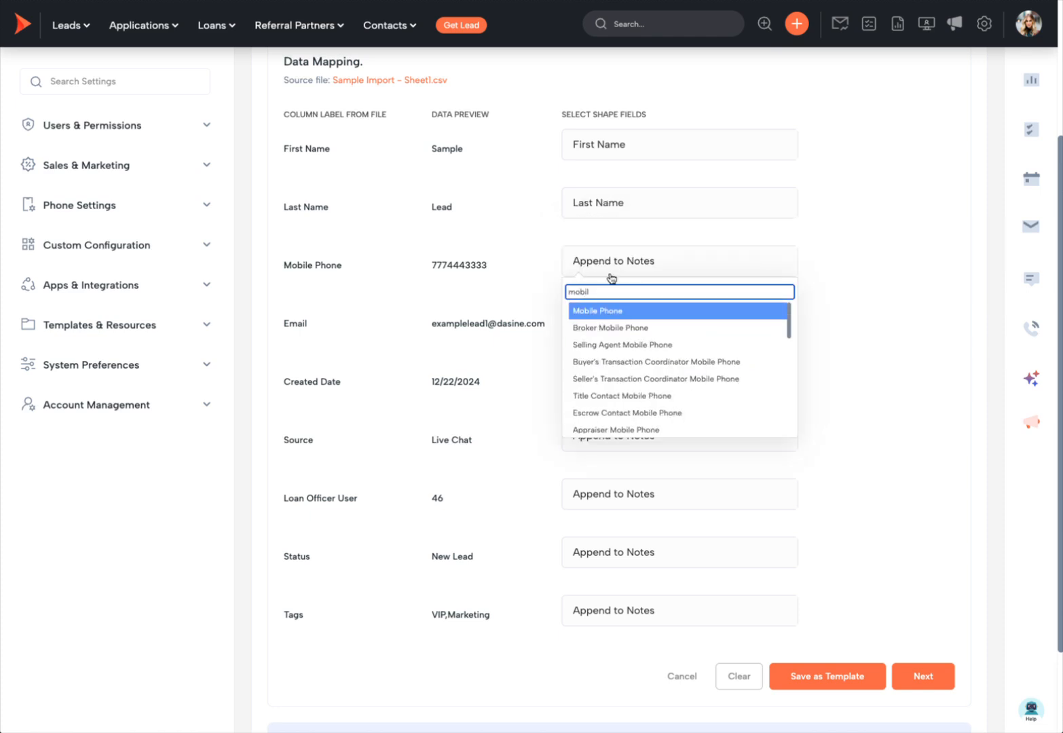
pyautogui.click(621, 310)
pyautogui.click(637, 327)
pyautogui.write('email')
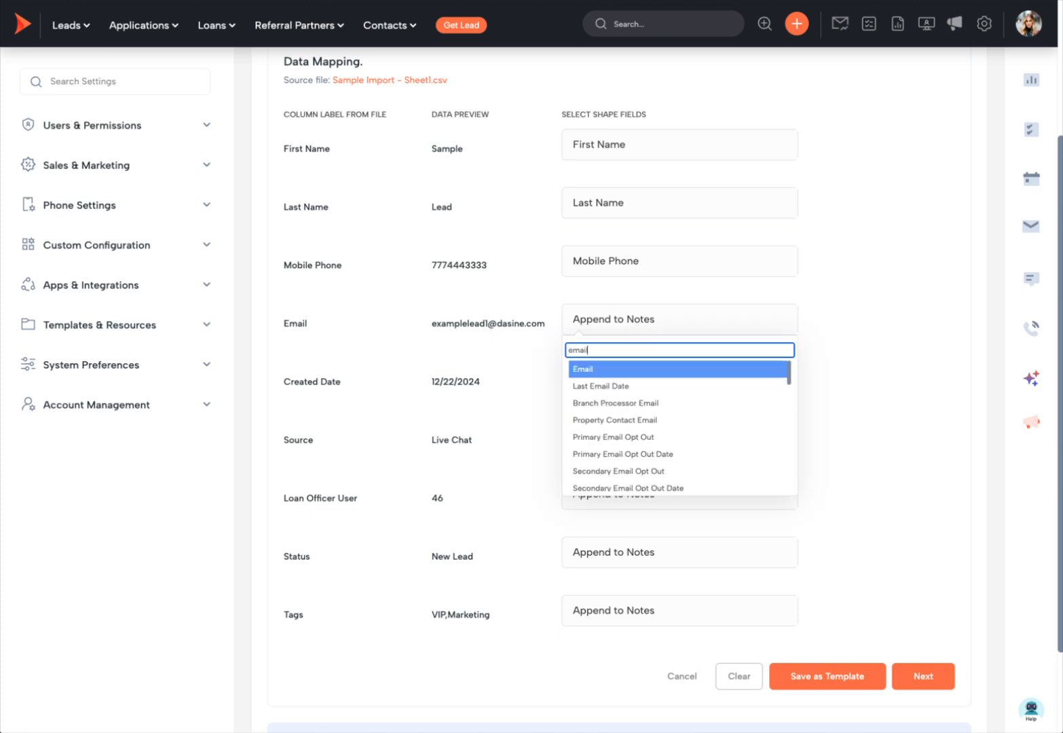
pyautogui.click(635, 373)
pyautogui.click(631, 388)
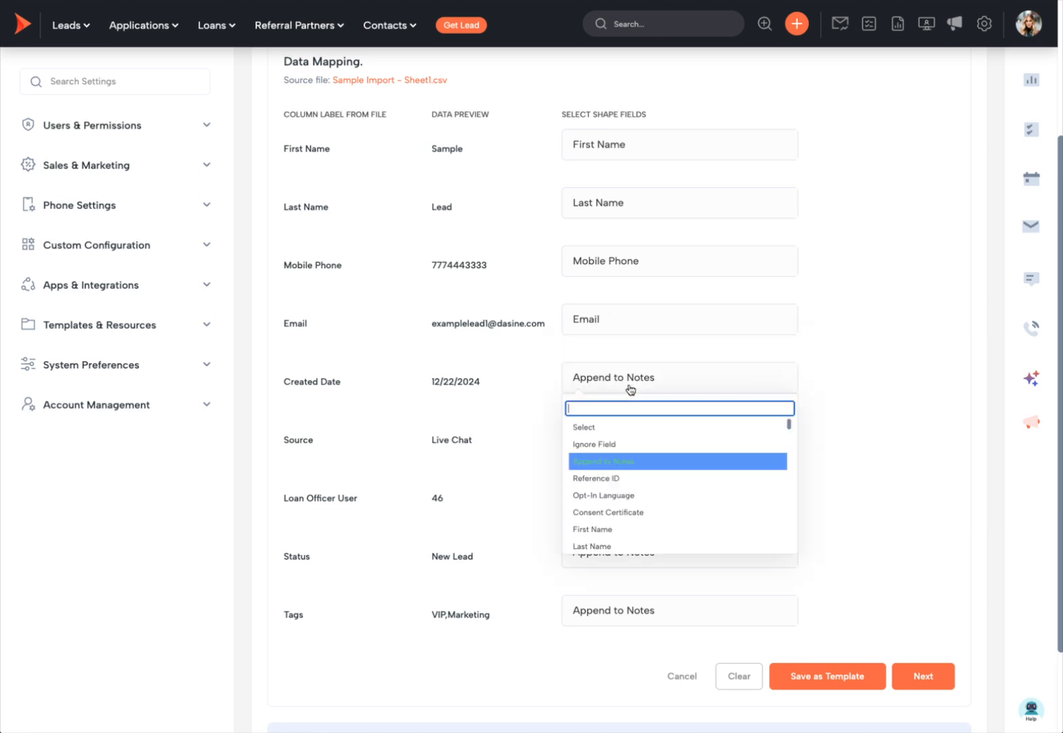
pyautogui.write('created')
pyautogui.click(636, 428)
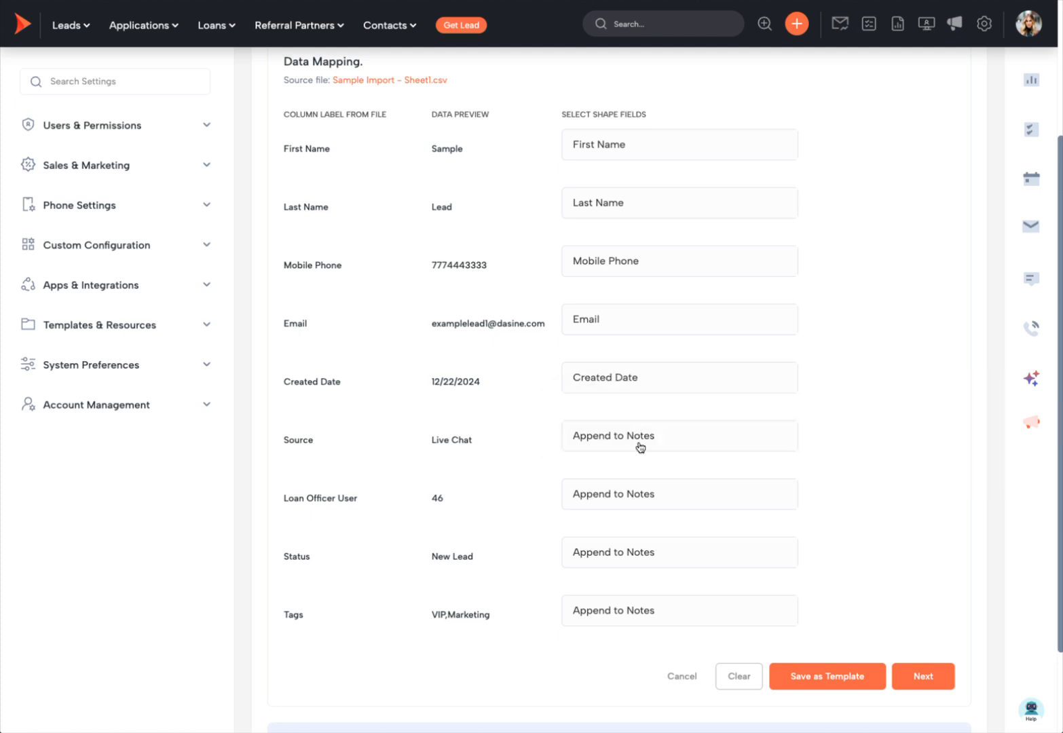
pyautogui.click(638, 438)
pyautogui.write('source')
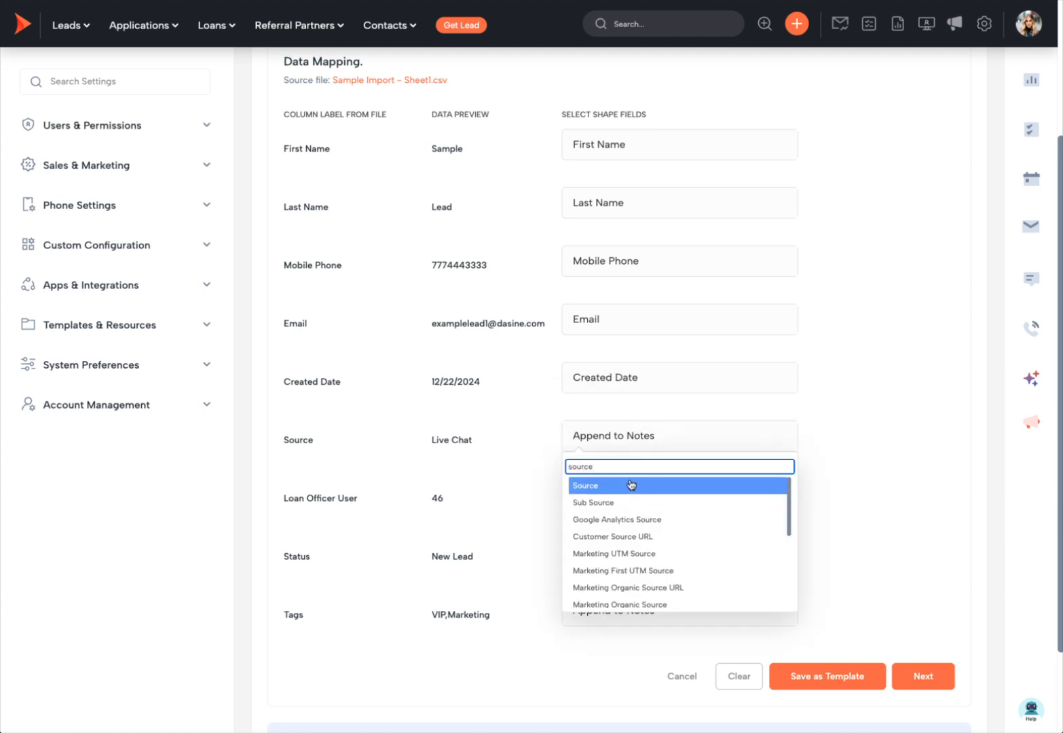
pyautogui.click(632, 486)
# Step: Map Loan Officer User to Loan Officer User Name, plus Status and Tags to Status and Tags
pyautogui.click(631, 498)
pyautogui.write('loan off')
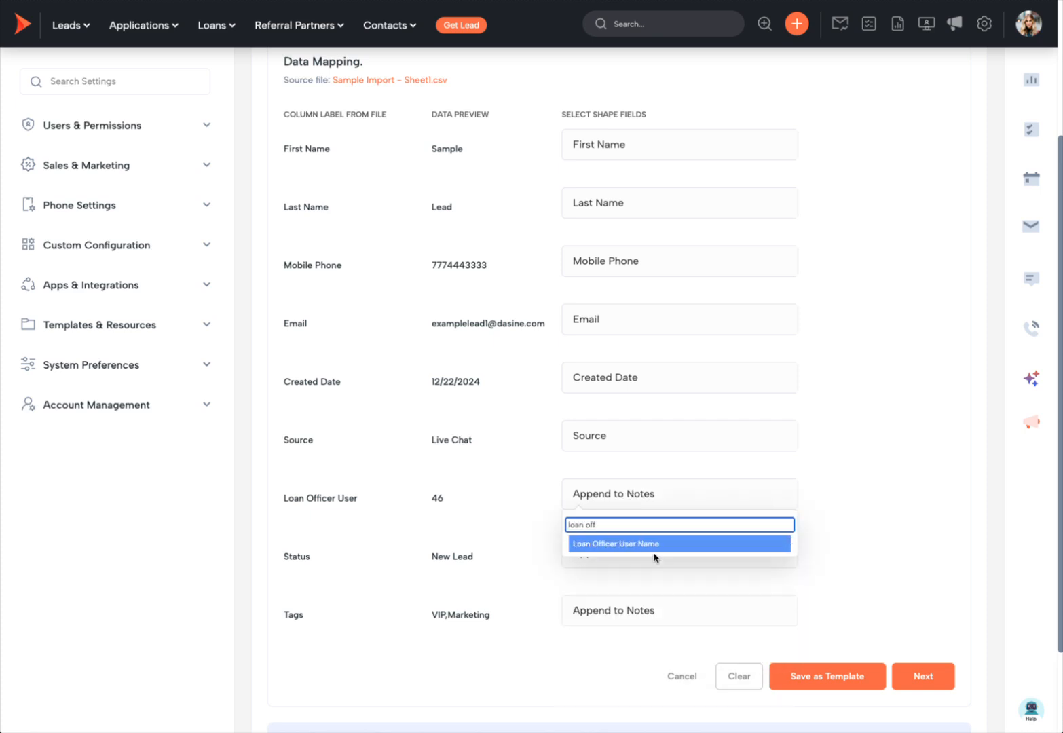
pyautogui.click(652, 547)
pyautogui.click(640, 553)
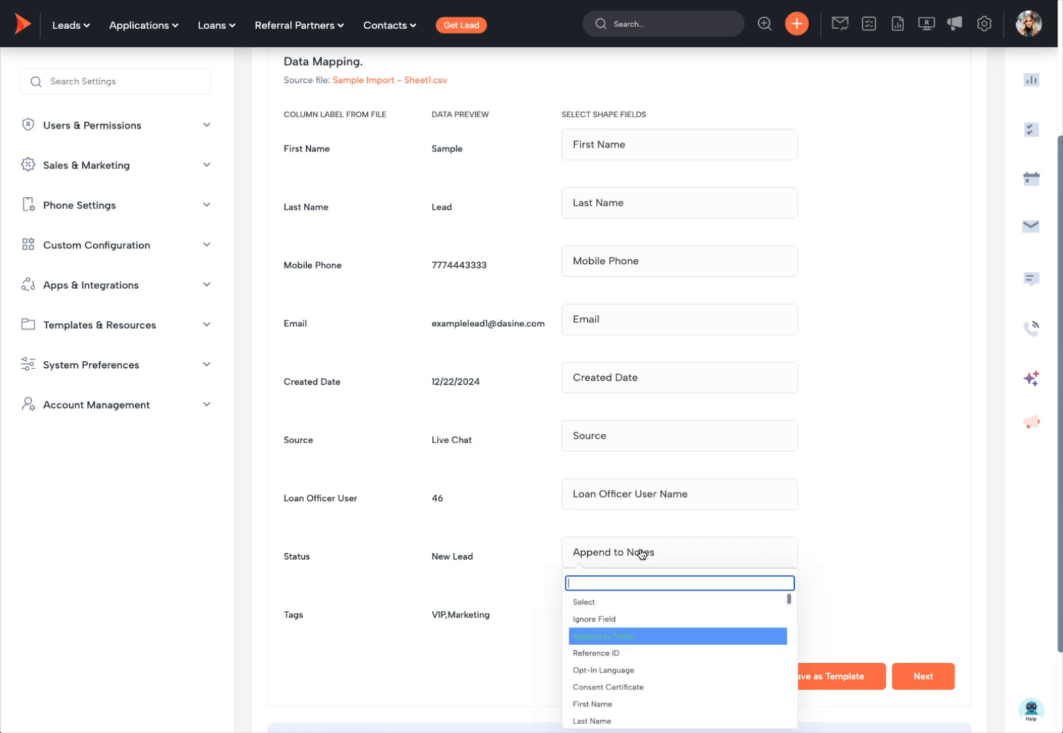
pyautogui.write('status')
pyautogui.scroll(-3, 714, 631)
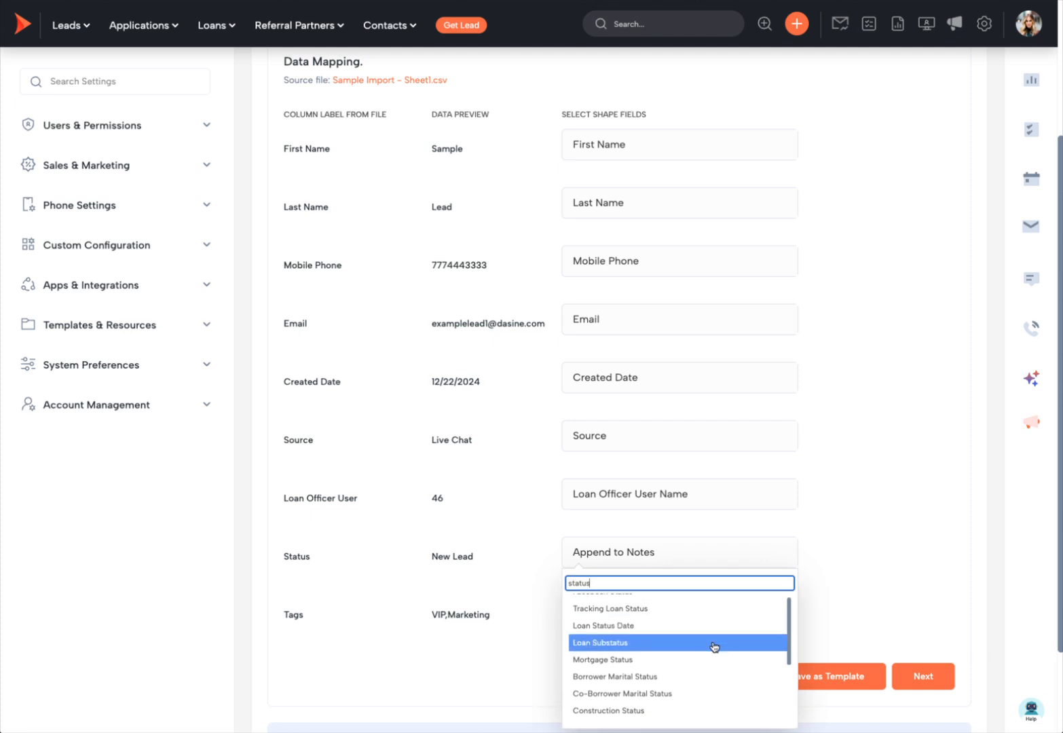
pyautogui.click(665, 692)
pyautogui.click(616, 610)
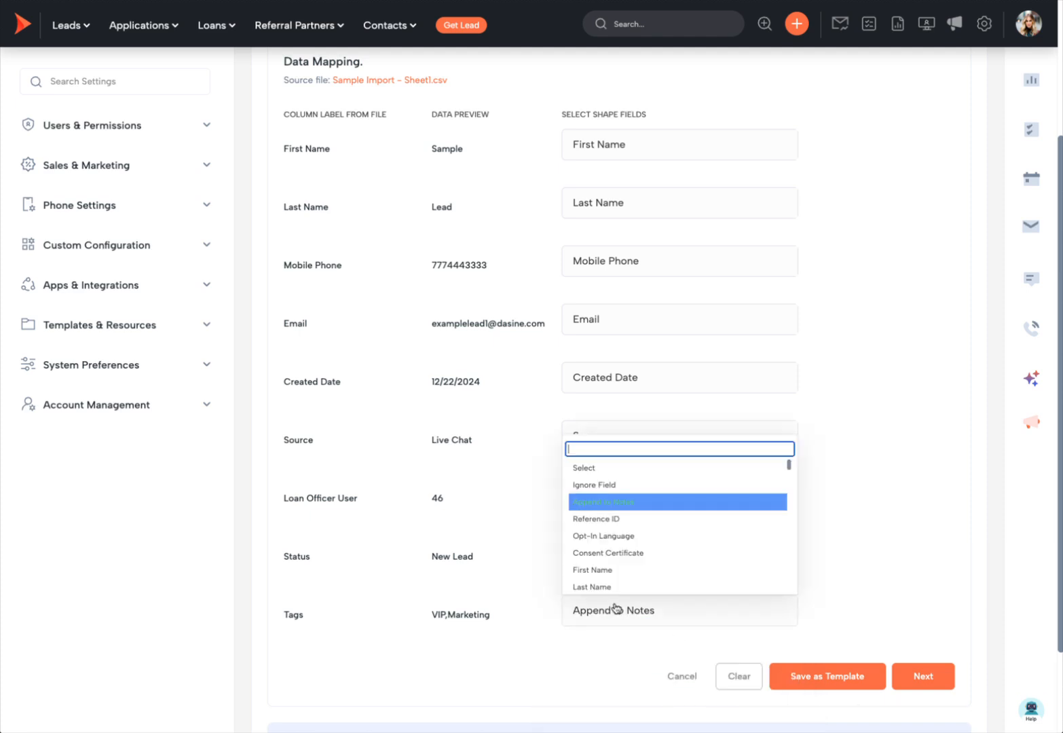
pyautogui.write('tags')
pyautogui.click(650, 582)
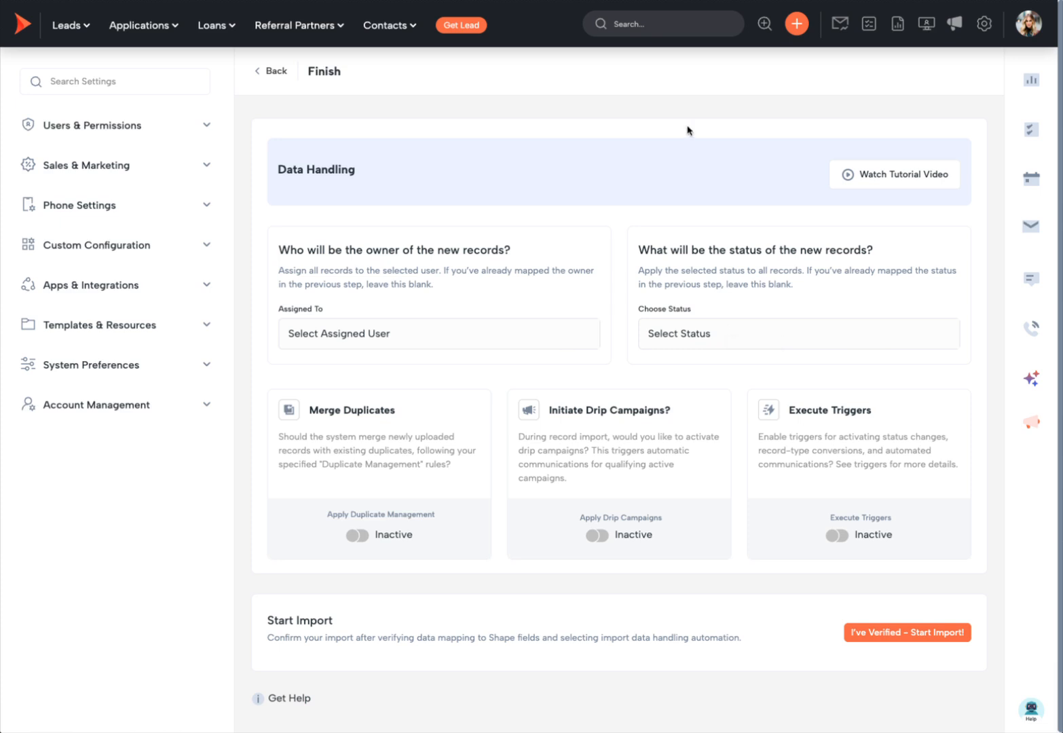
pyautogui.click(442, 341)
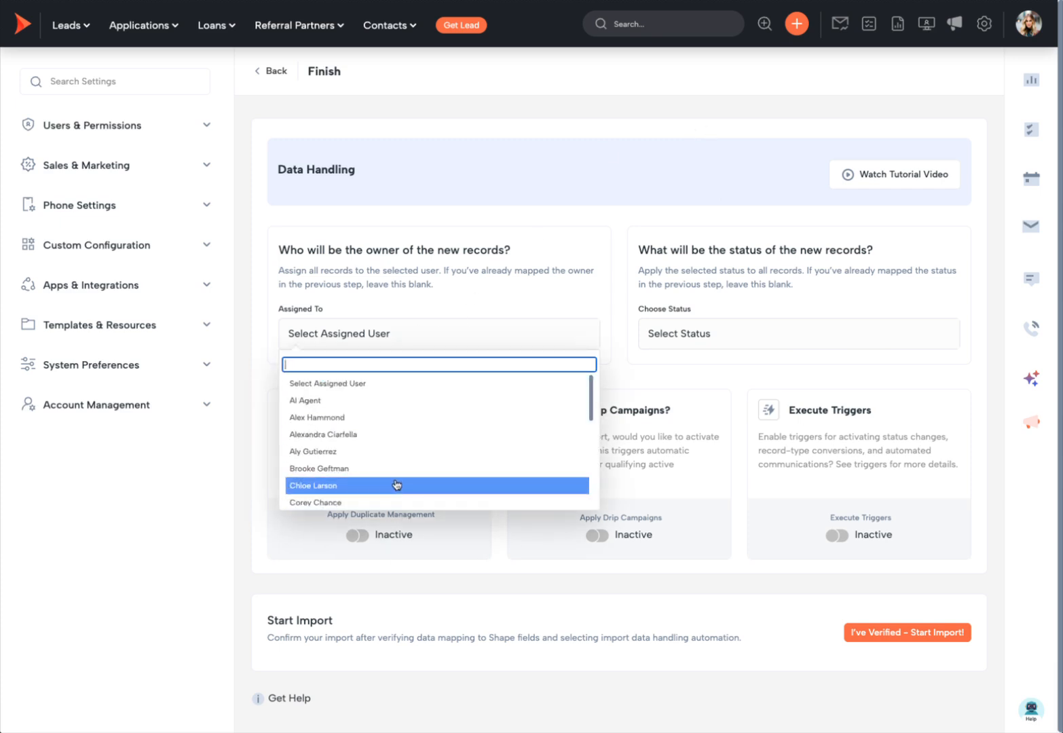
pyautogui.click(768, 344)
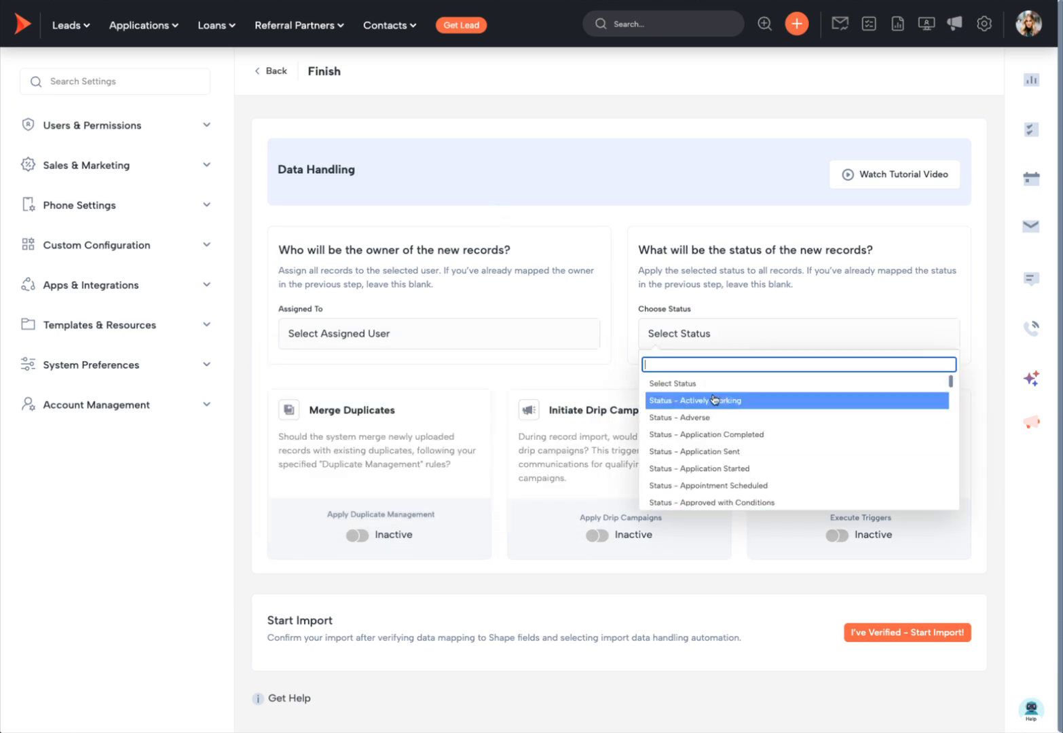
pyautogui.click(645, 241)
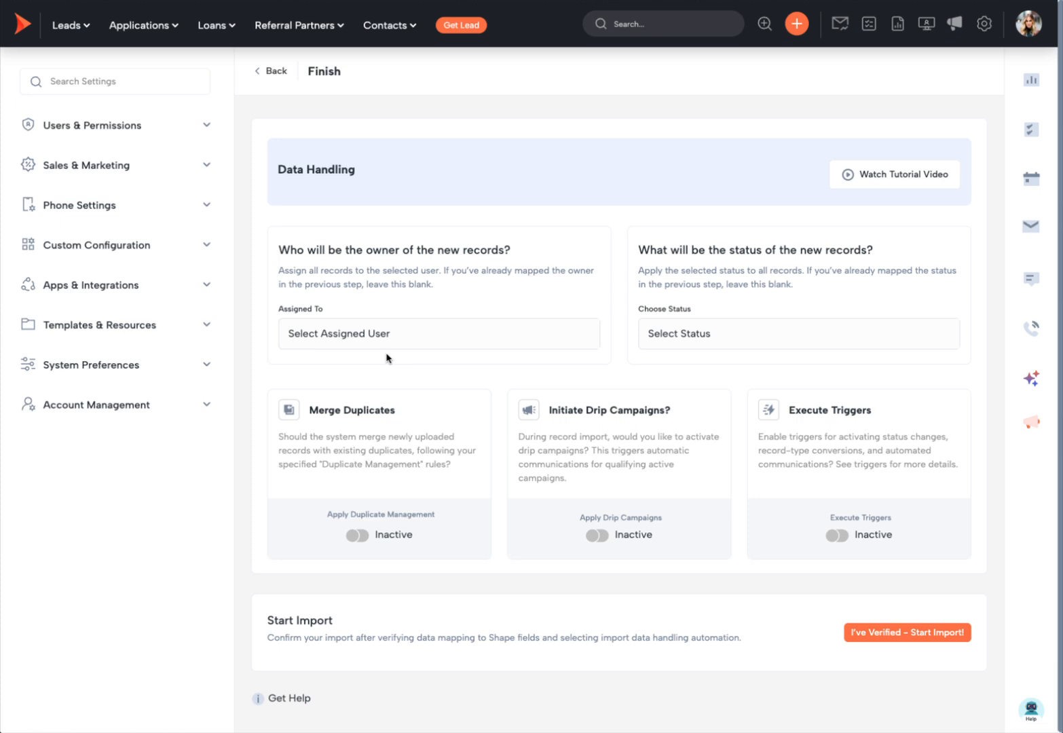
pyautogui.moveTo(398, 411); pyautogui.dragTo(312, 414)
pyautogui.moveTo(672, 411); pyautogui.dragTo(552, 410)
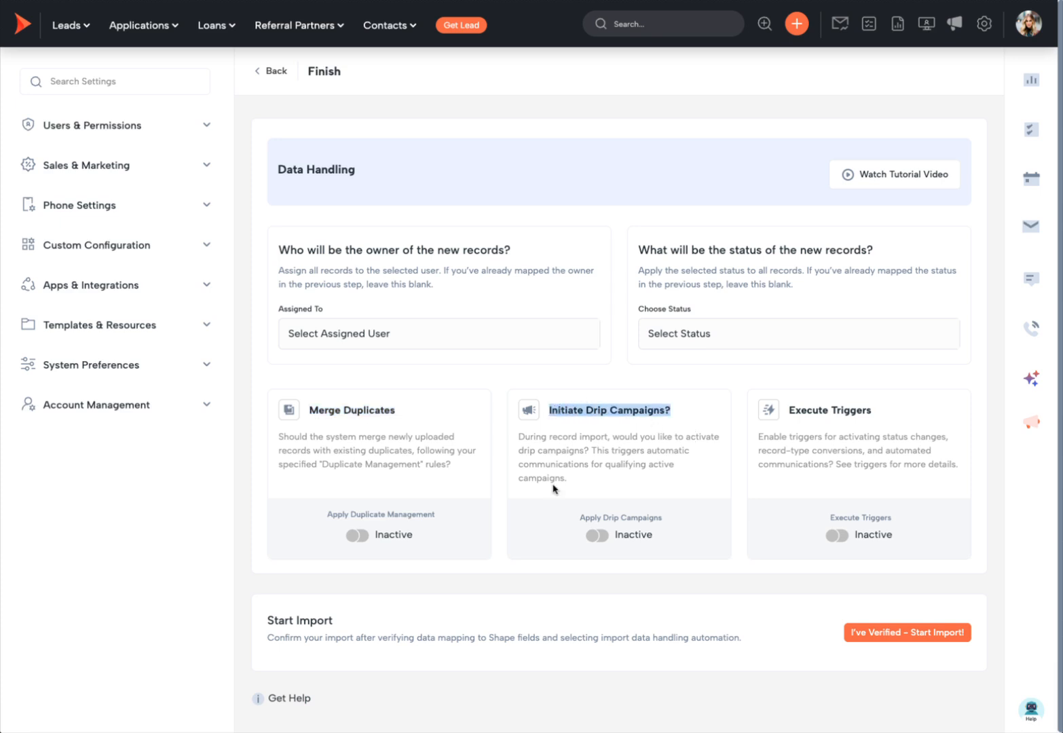
pyautogui.click(559, 378)
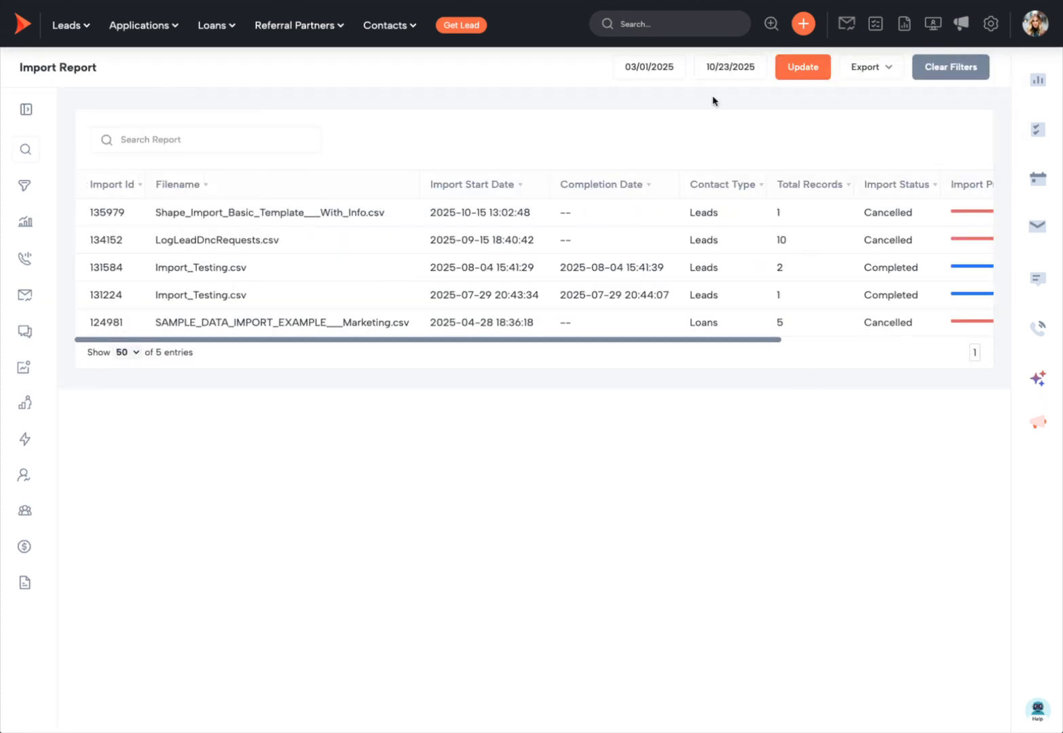
# Step: Clear the Import Report filters to show the completed 3-record import
pyautogui.click(961, 70)
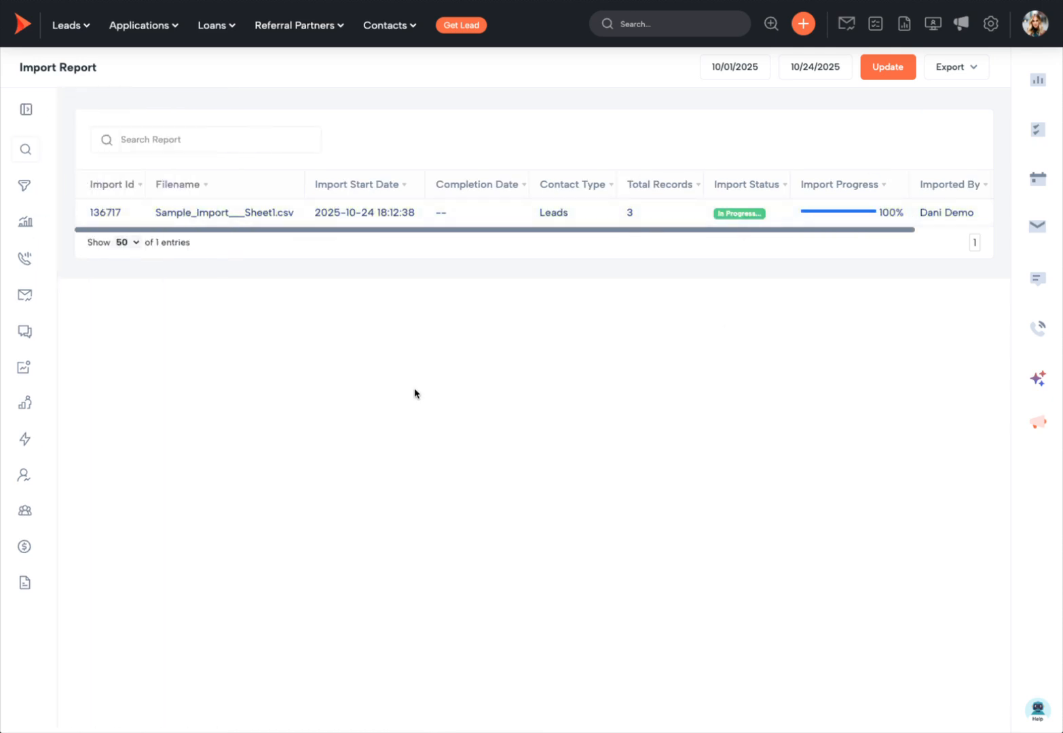
pyautogui.hscroll(3, 747, 218)
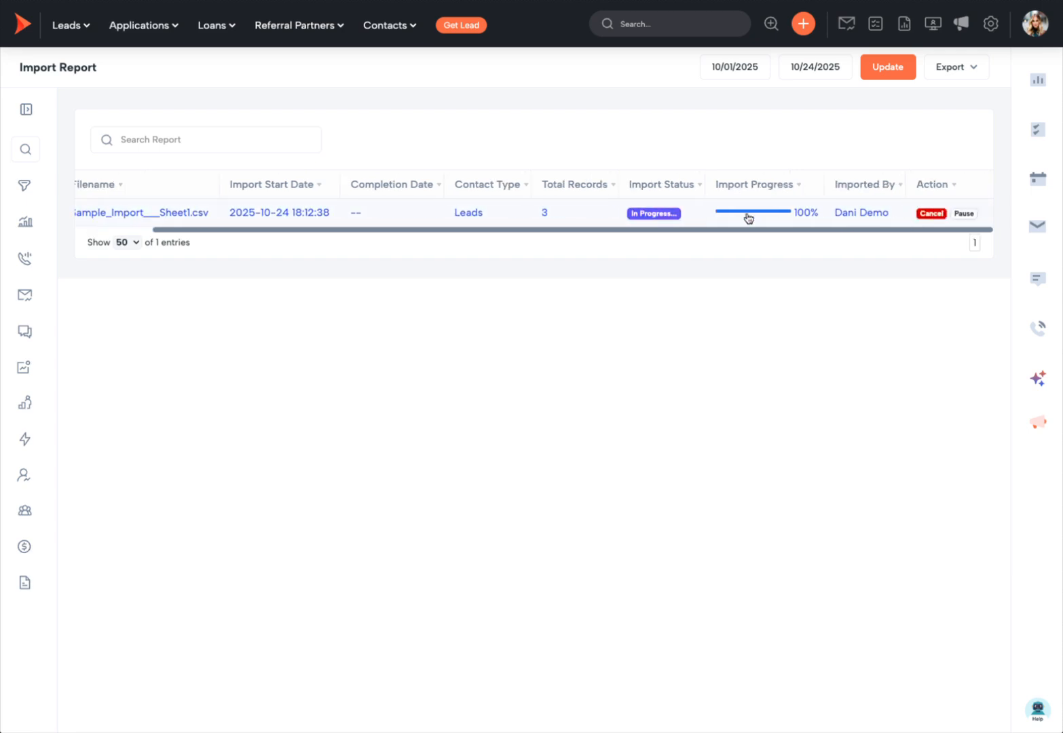
pyautogui.hscroll(-3, 747, 218)
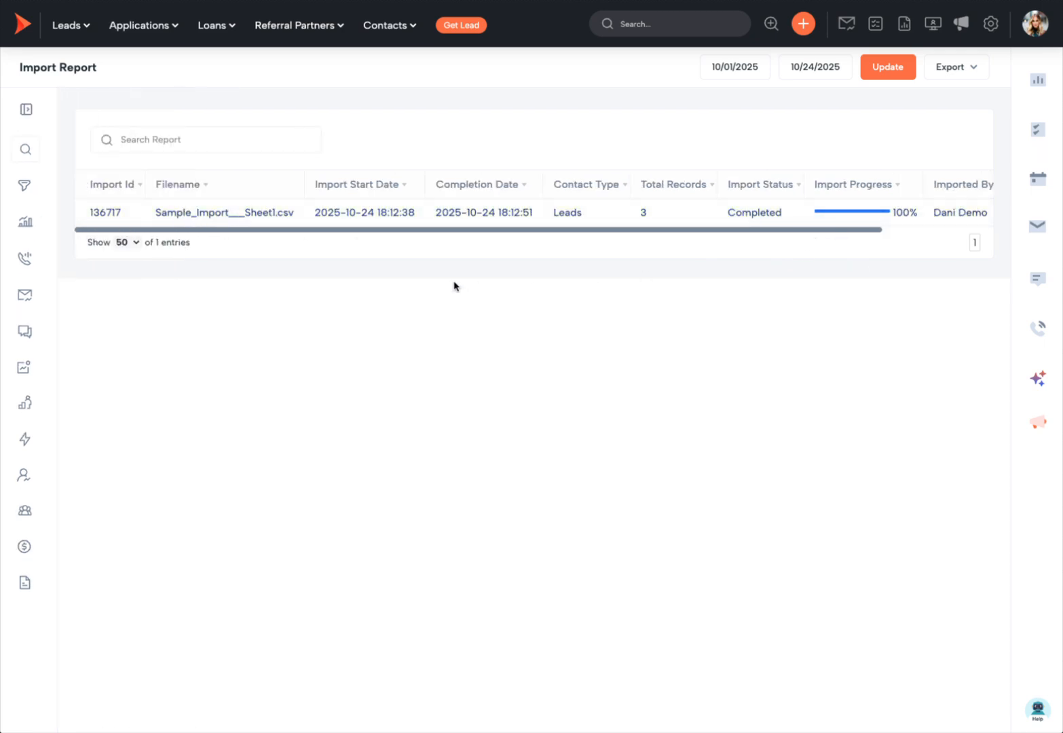
# Step: Go to the All Leads list from the Leads menu
pyautogui.click(66, 29)
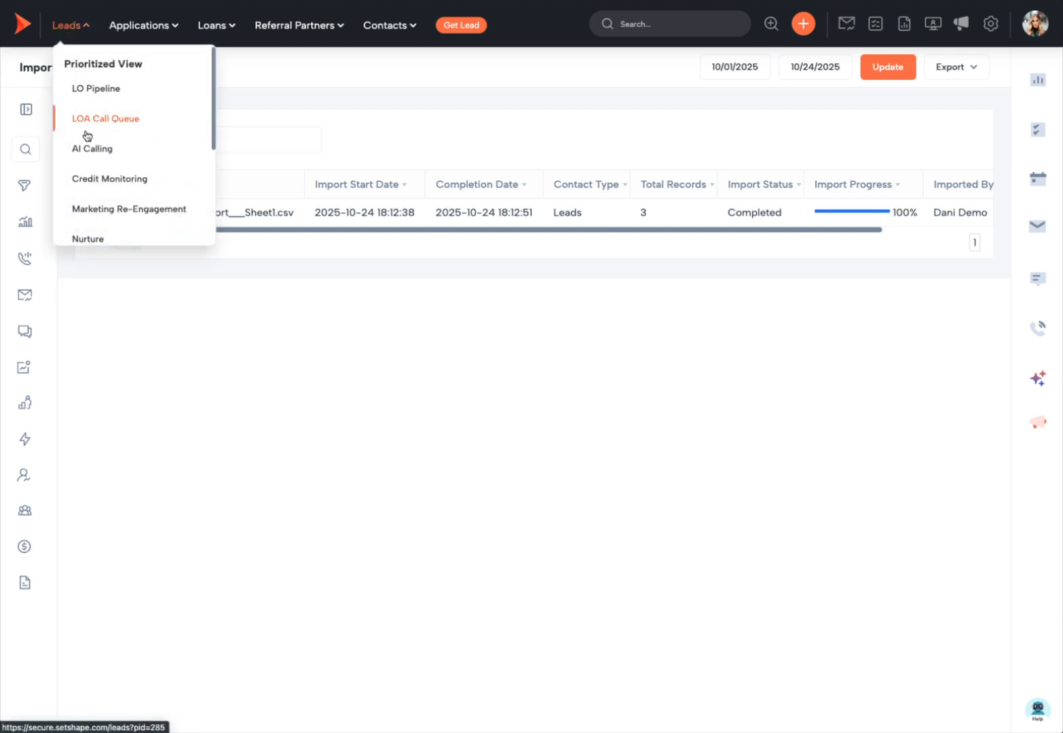
pyautogui.scroll(-3, 85, 135)
pyautogui.scroll(-2, 86, 135)
pyautogui.click(90, 176)
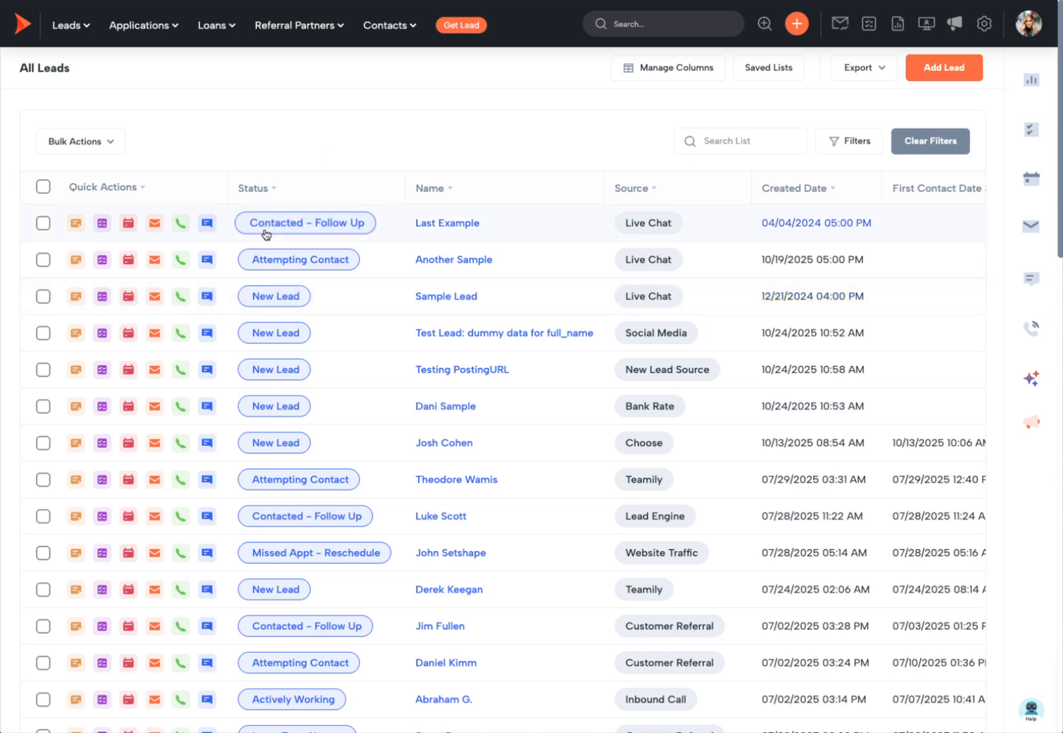
# Step: Review the All Leads columns and check Last Example's assigned loan officer
pyautogui.hscroll(5, 265, 234)
pyautogui.hscroll(15, 266, 234)
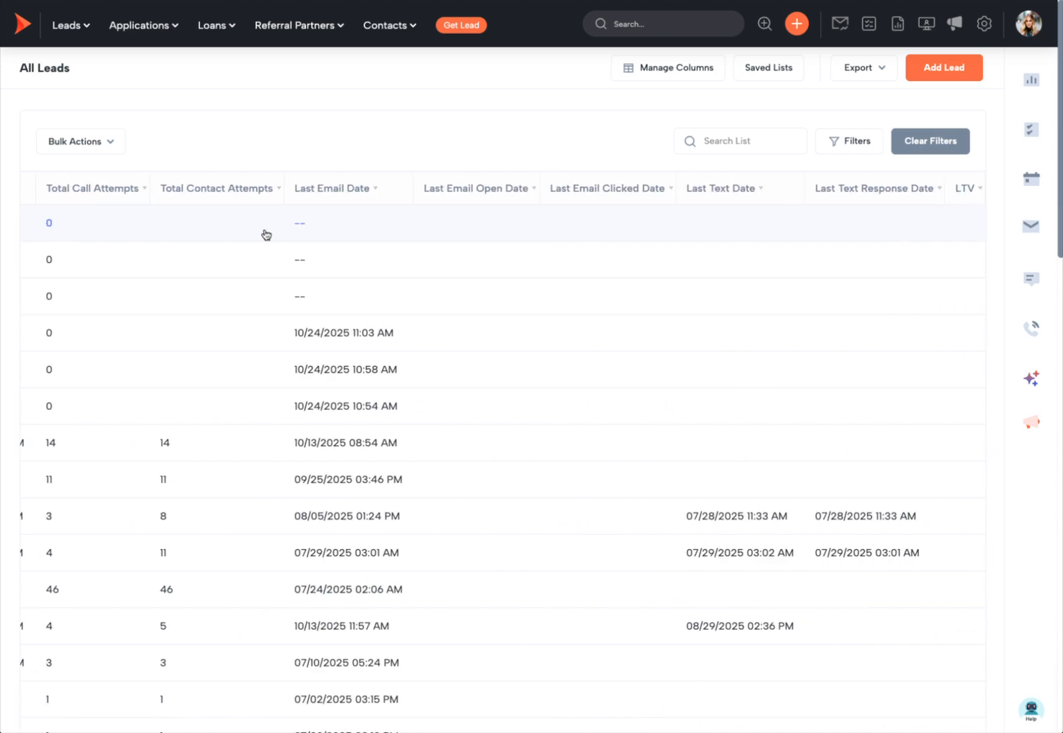
pyautogui.hscroll(-10, 265, 234)
pyautogui.hscroll(-10, 265, 234)
pyautogui.click(447, 221)
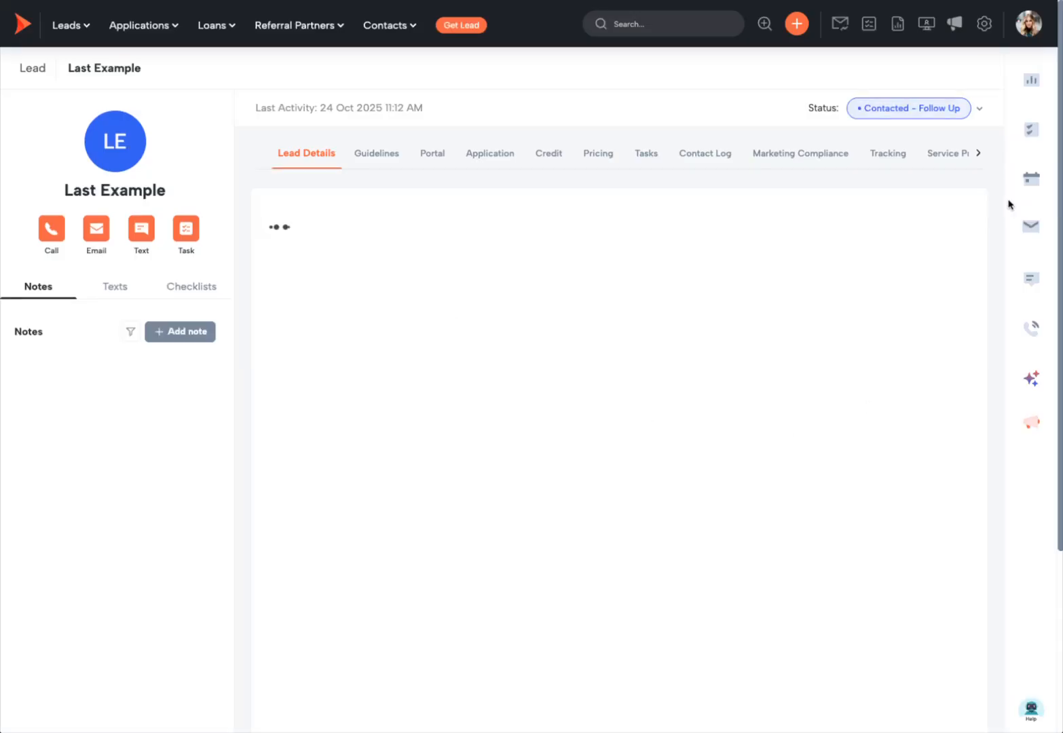
pyautogui.click(811, 72)
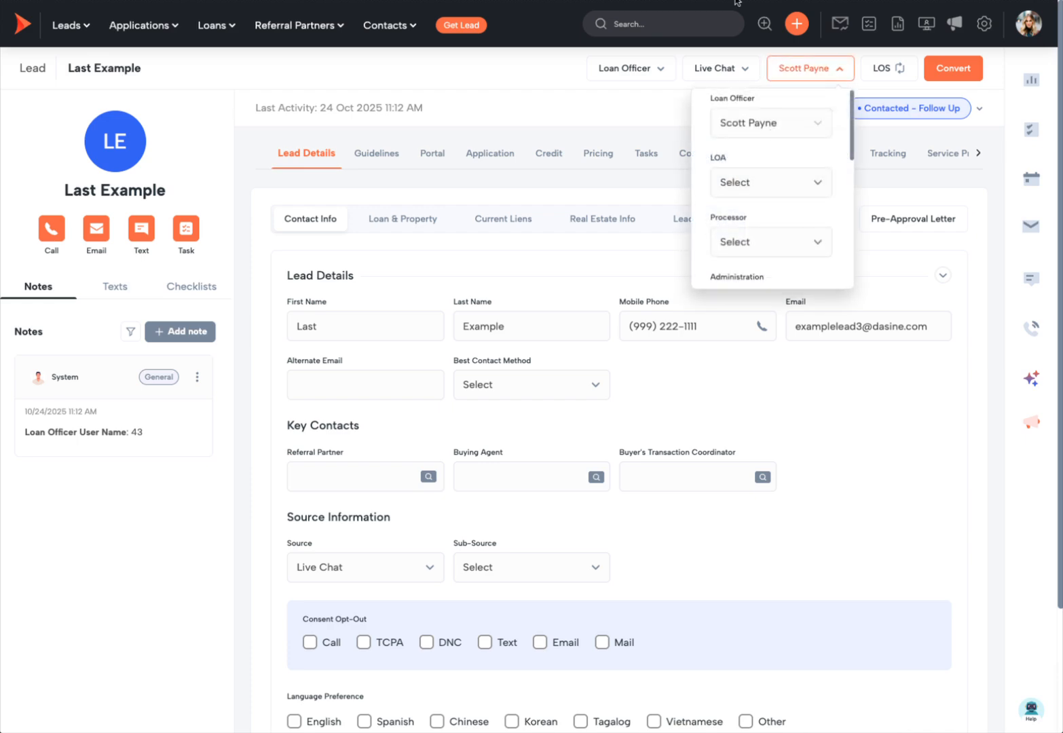
pyautogui.hotkey('alt', 'Left')
# Step: Inspect Another Sample, then open the Sample Lead record
pyautogui.click(463, 267)
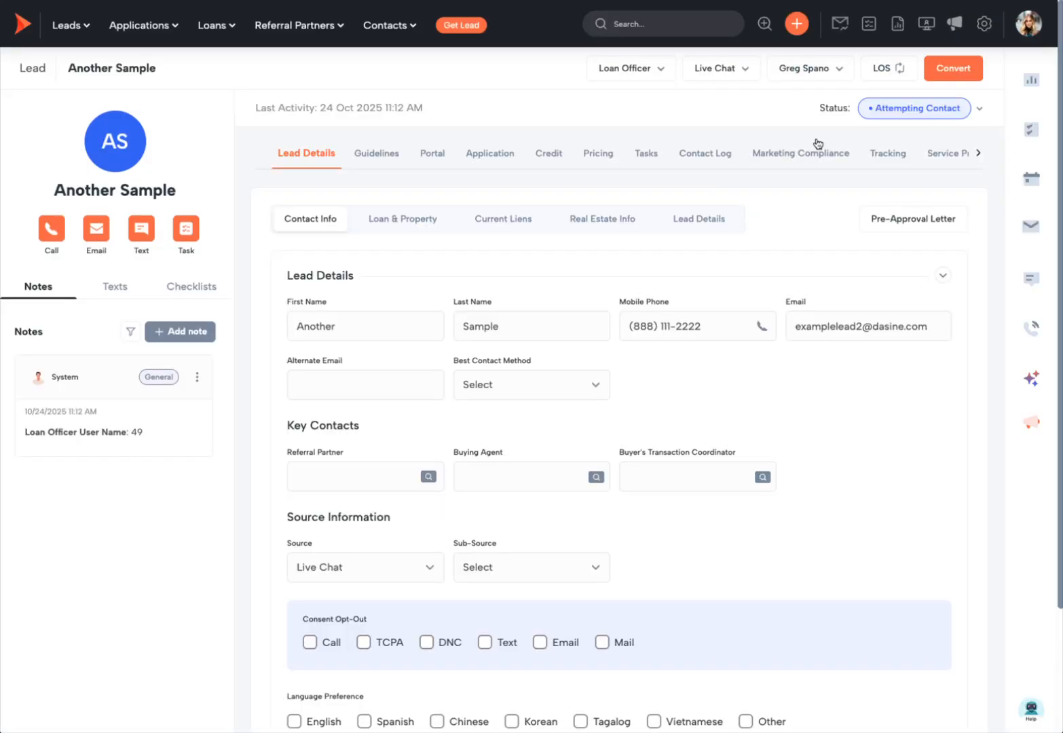
pyautogui.hotkey('alt', 'Left')
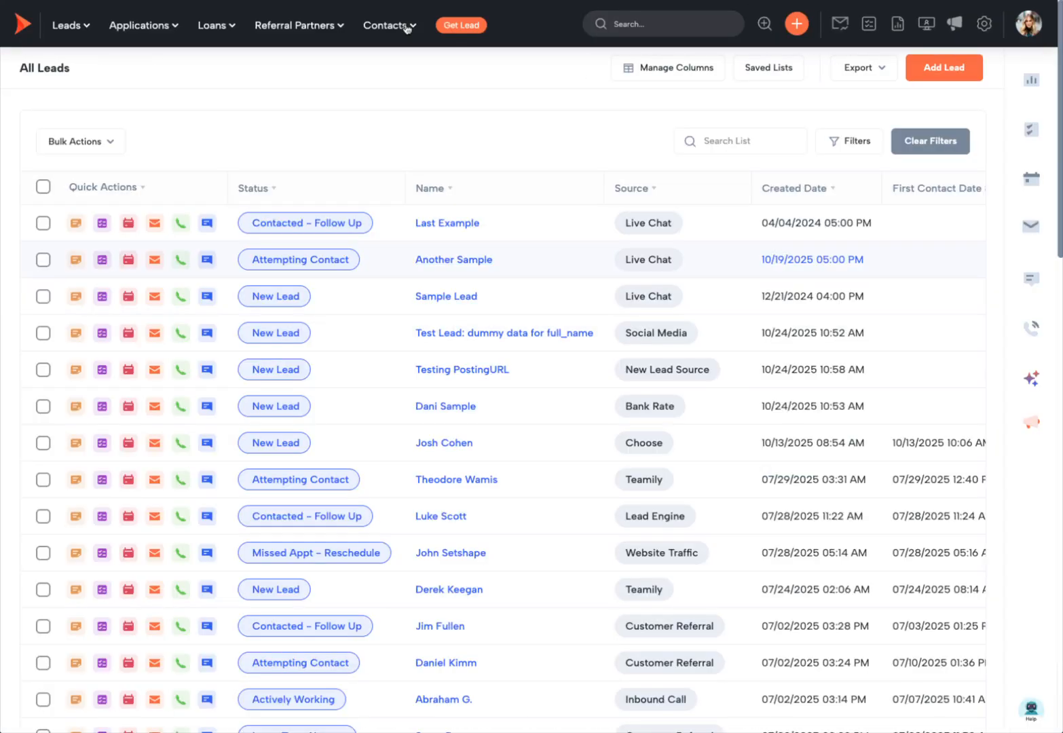
pyautogui.click(432, 300)
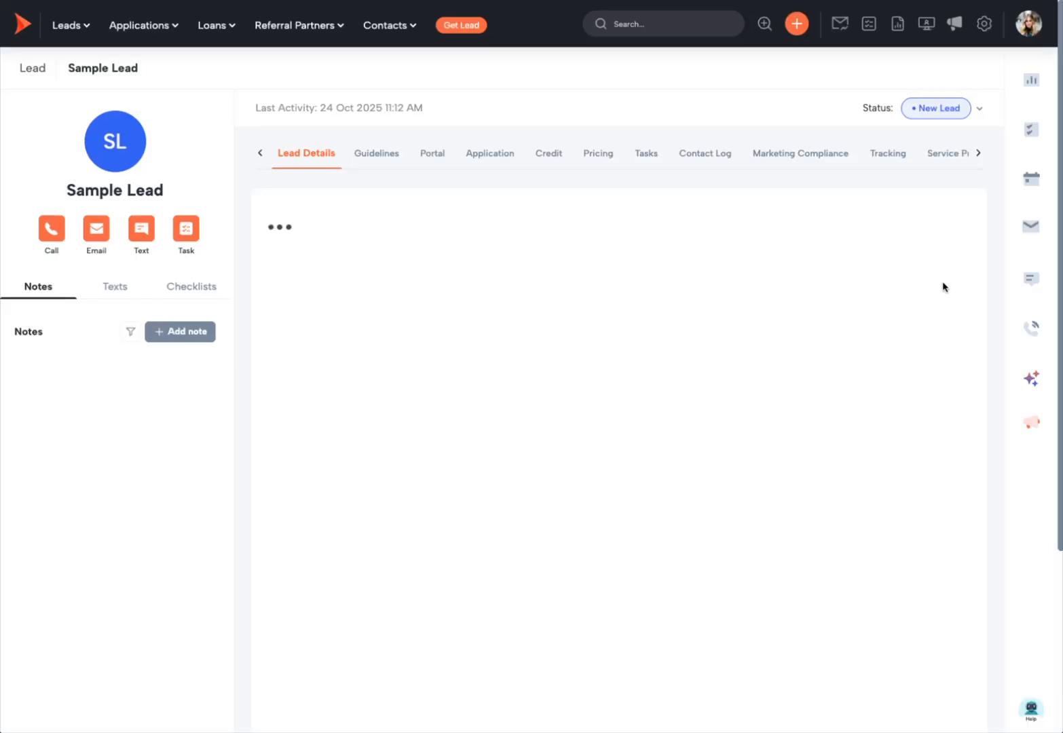